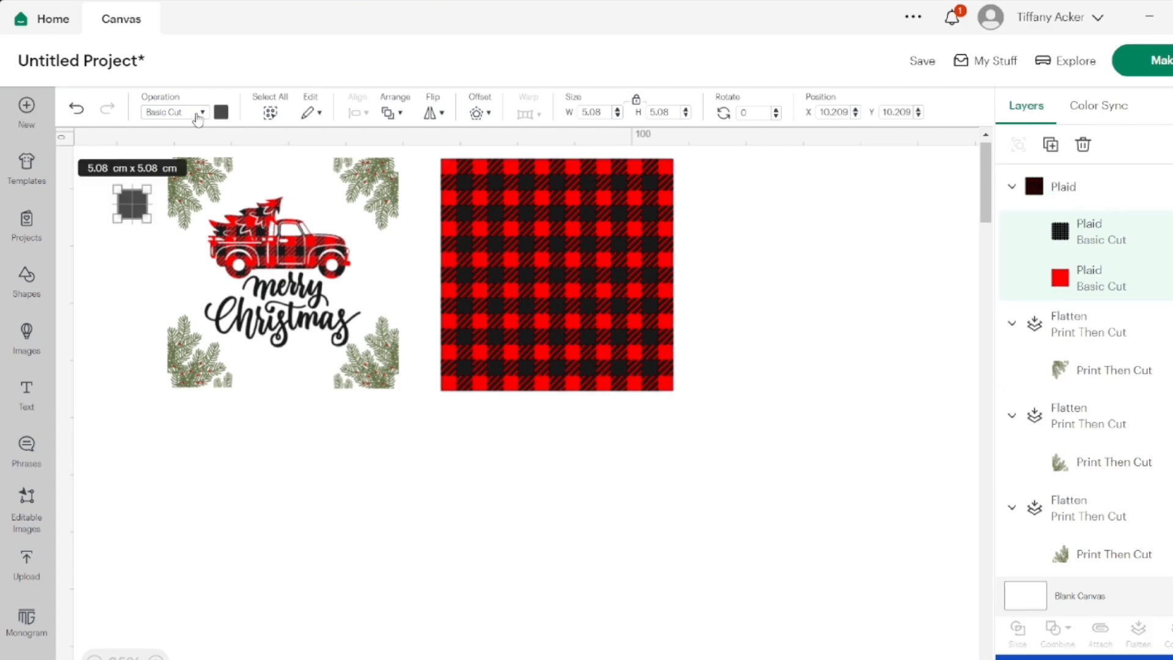
Set the grey square's operation to Print Then Cut
left_click(196, 113)
left_click(194, 359)
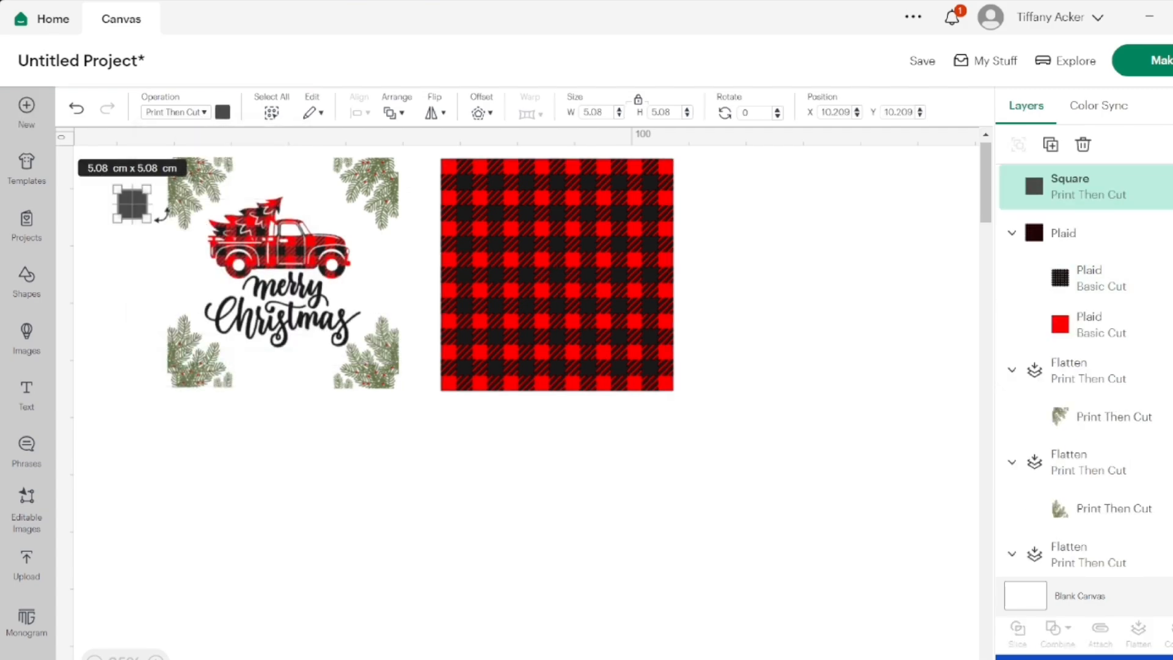
Enlarge the grey square to about 31.7 cm and place it below the plaid pattern
left_click_drag(145, 219, 243, 315)
left_click_drag(210, 261, 539, 539)
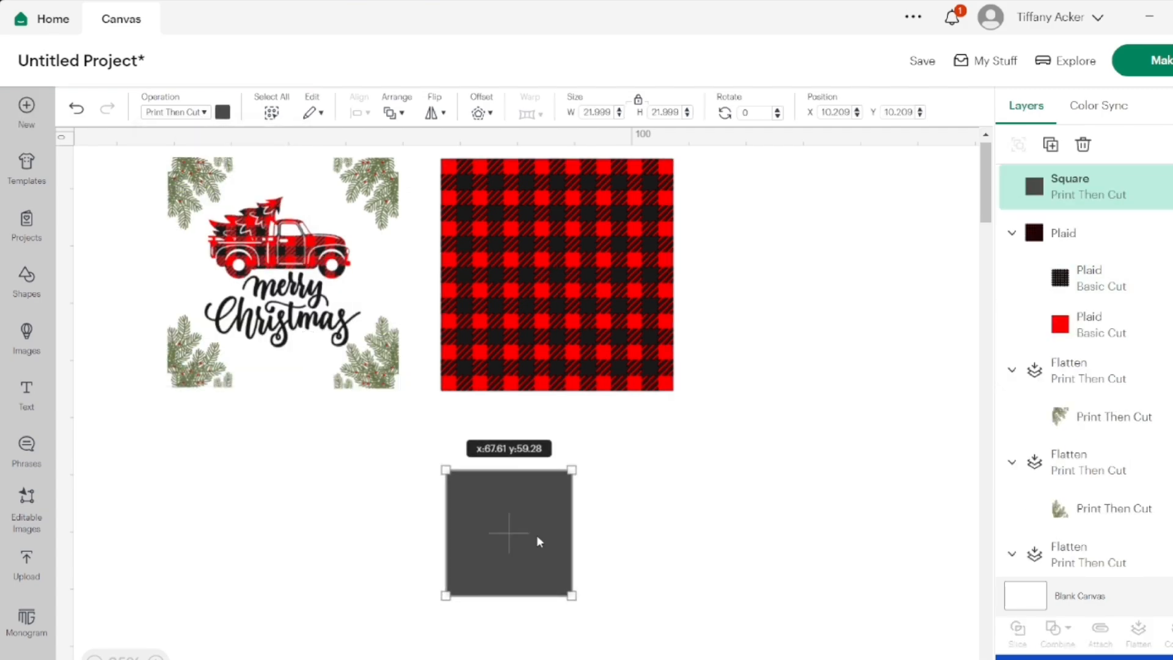
left_click_drag(568, 473, 626, 414)
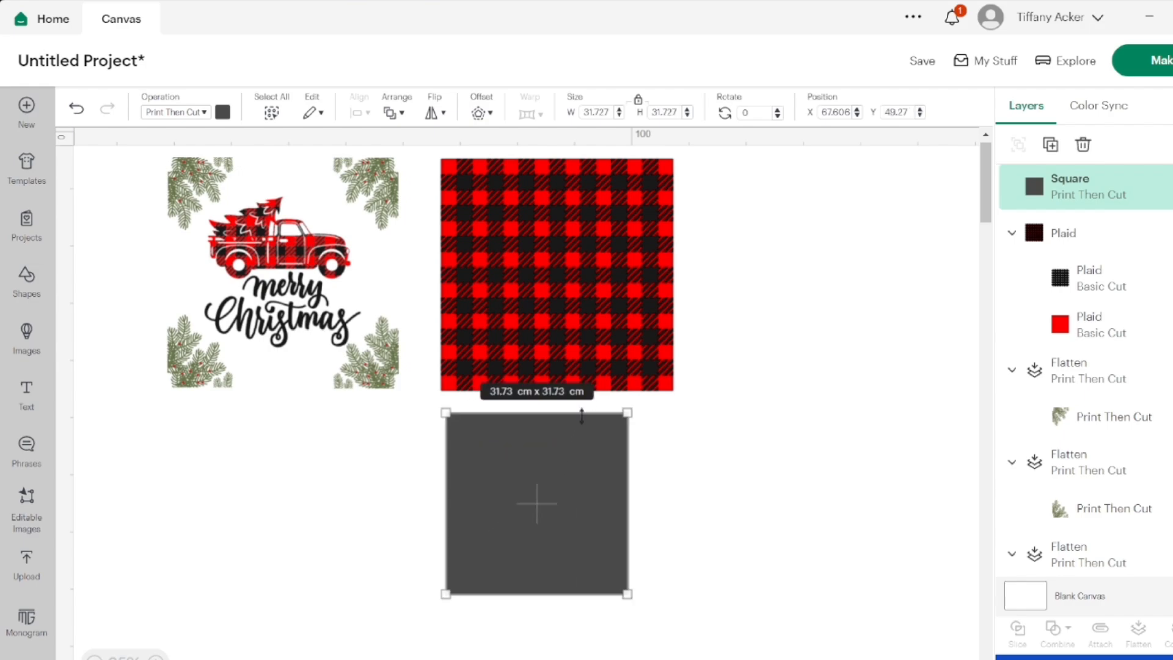
Unlock the square's proportions and reshape it into an upright rectangle of about 16.6 by 23.4 cm
left_click(639, 99)
left_click_drag(624, 418, 538, 444)
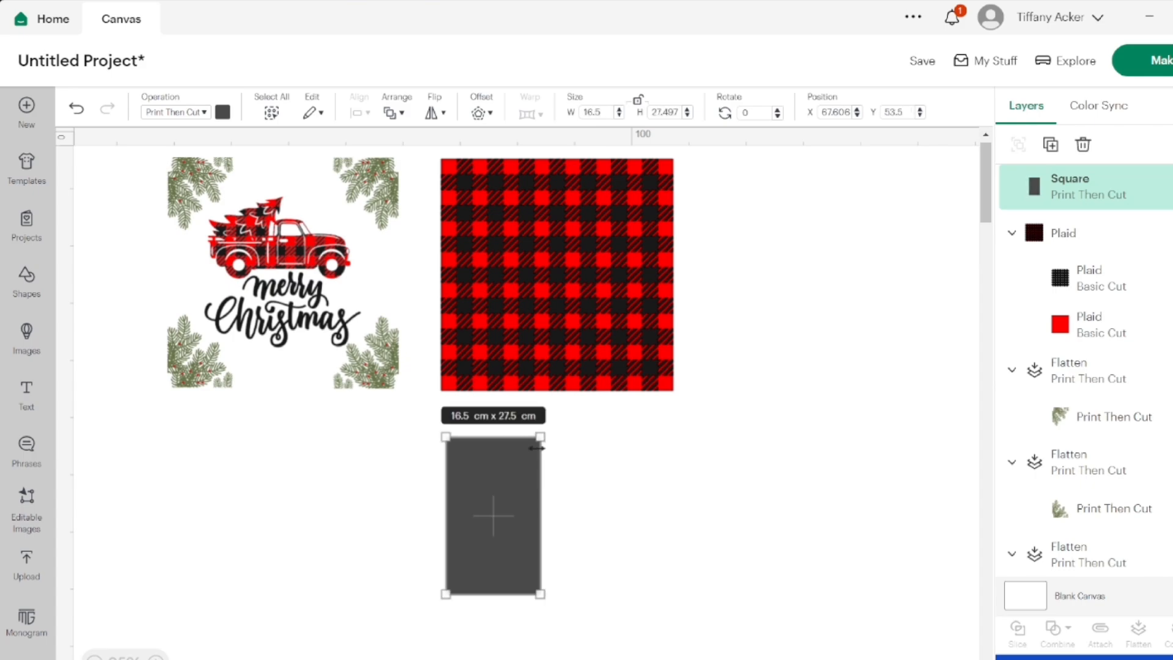
left_click_drag(536, 448, 536, 466)
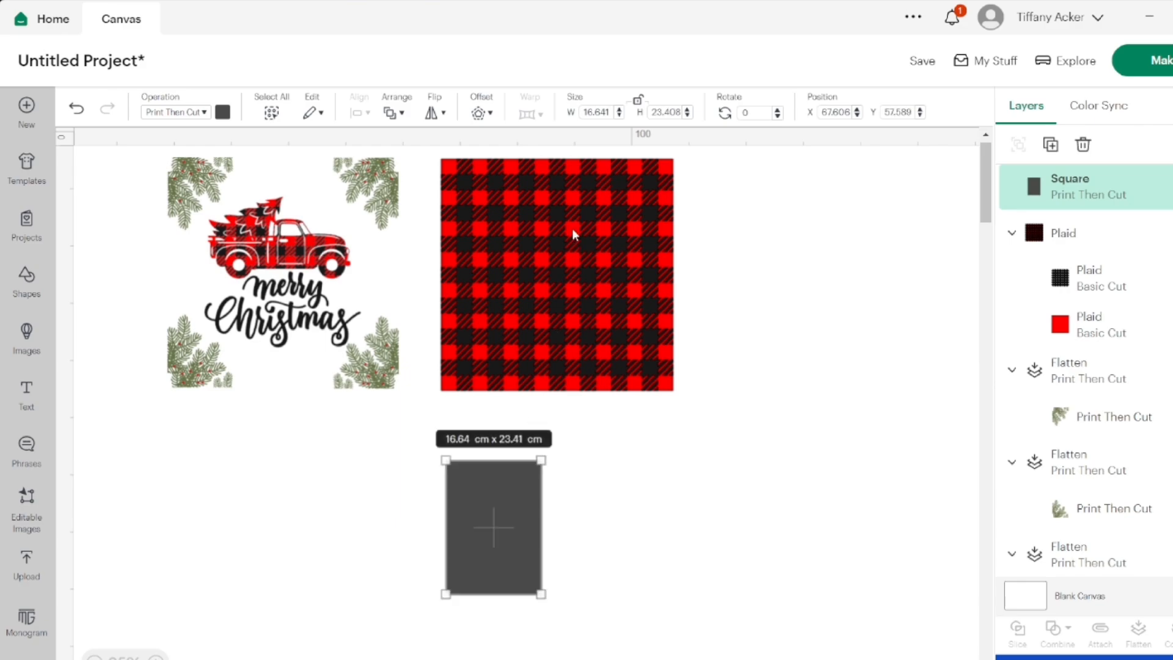
Set the grey rectangle's height to 23.6 cm
left_click(688, 110)
left_click(687, 110)
left_click(687, 110)
left_click(688, 110)
left_click(688, 110)
left_click(688, 110)
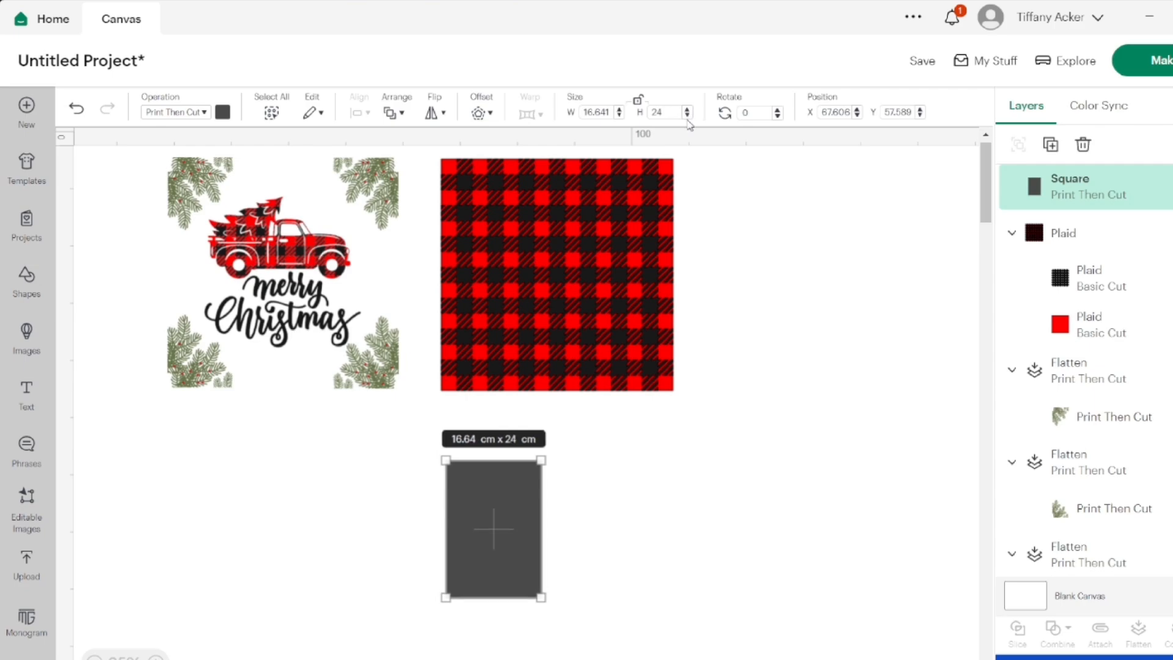
left_click(688, 116)
left_click(688, 116)
left_click(688, 116)
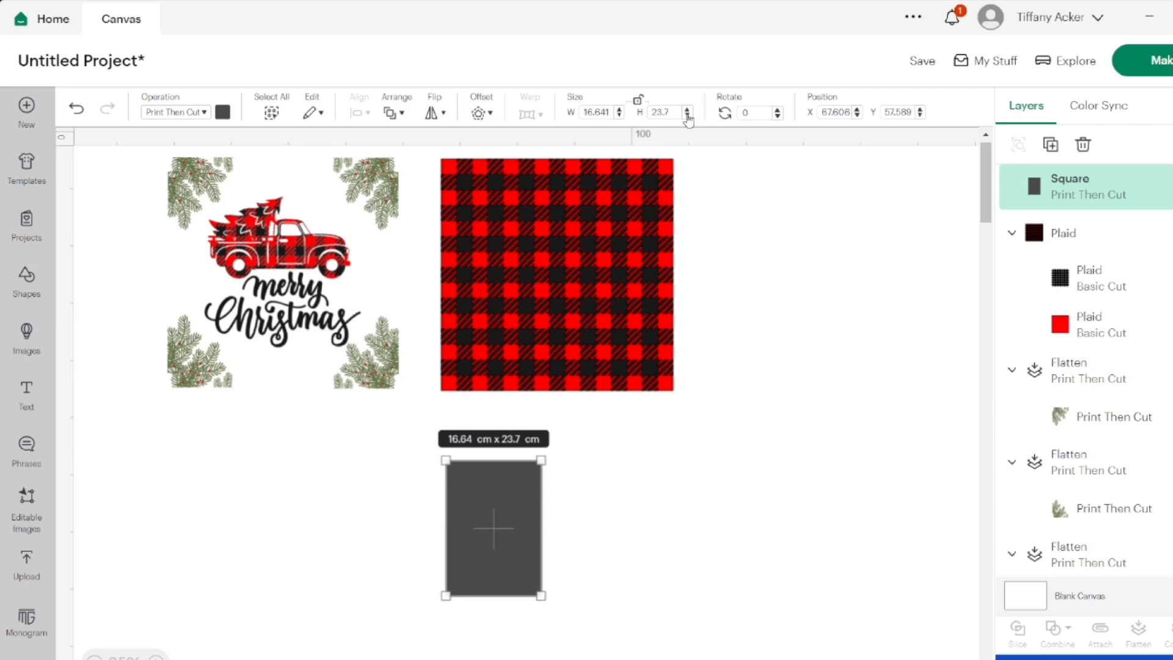
left_click(688, 116)
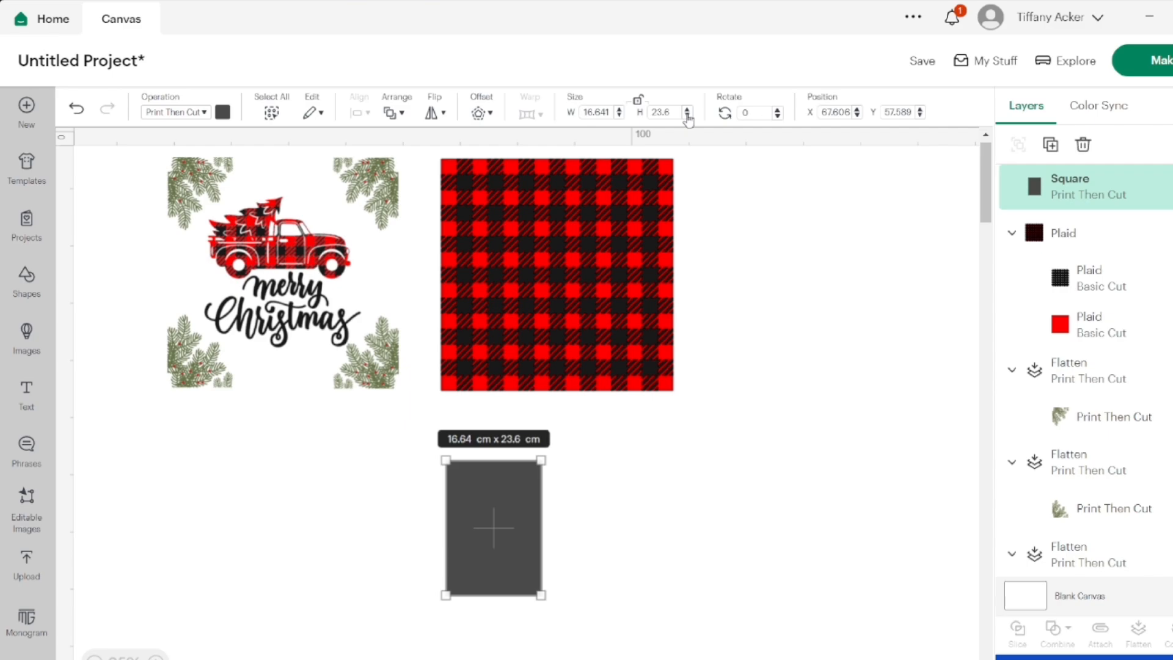
Set the grey rectangle's width to 17.3 cm
left_click(619, 109)
left_click(619, 109)
left_click(619, 109)
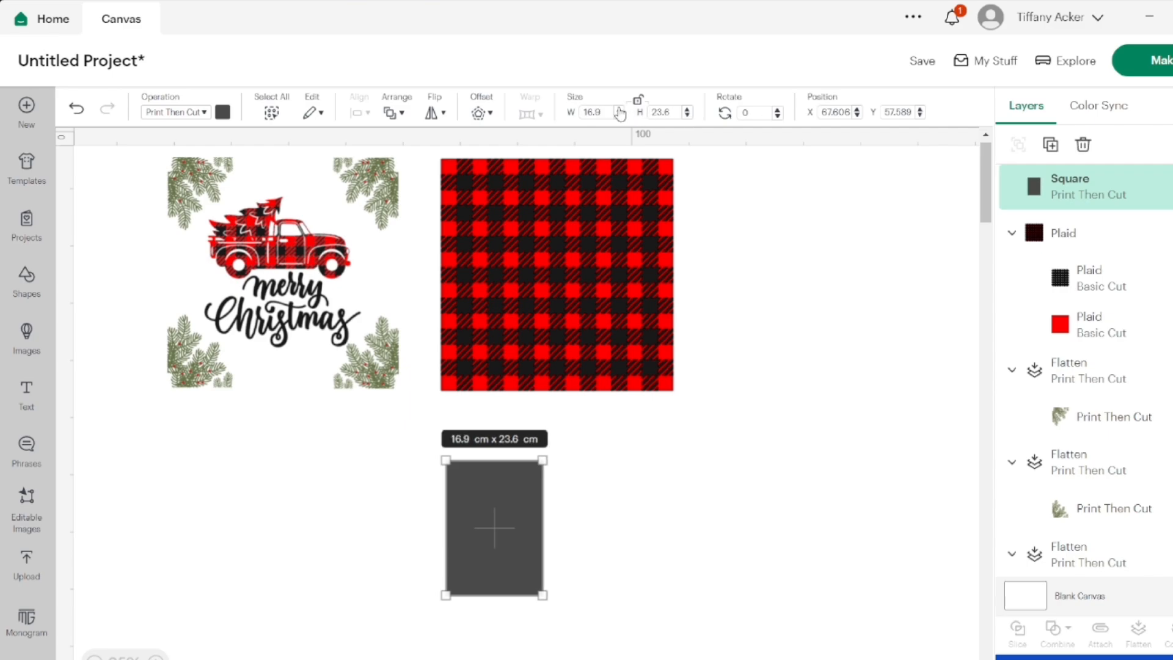
left_click(619, 109)
left_click(619, 110)
left_click(619, 109)
left_click(619, 109)
left_click(619, 110)
left_click(619, 110)
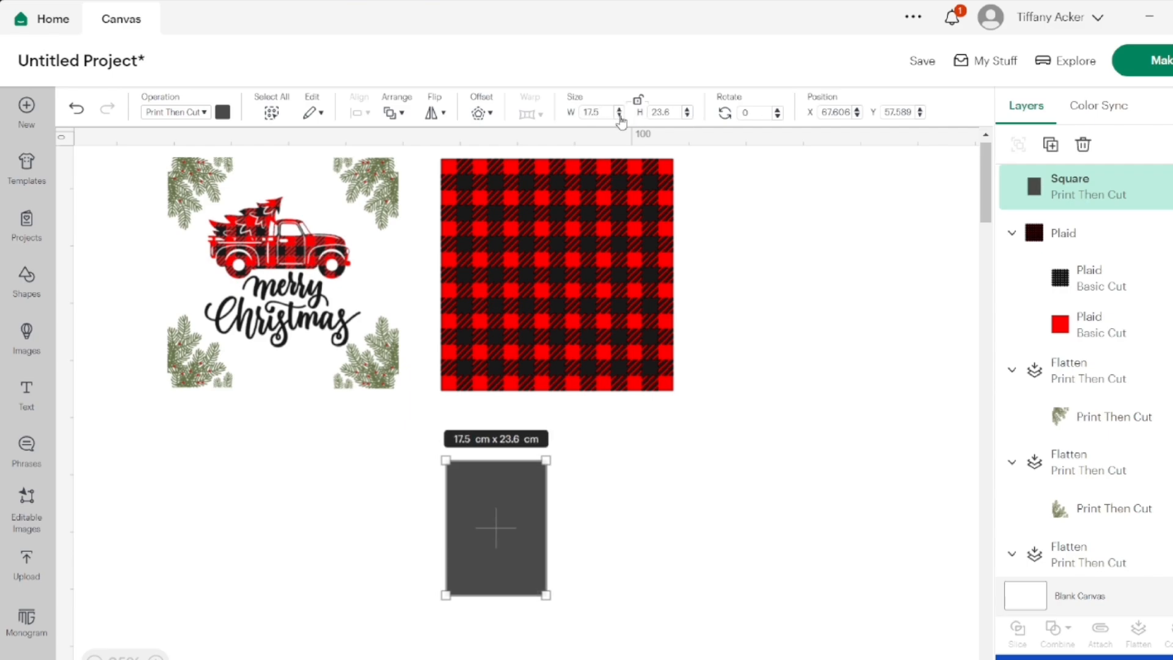
left_click(619, 115)
left_click(619, 115)
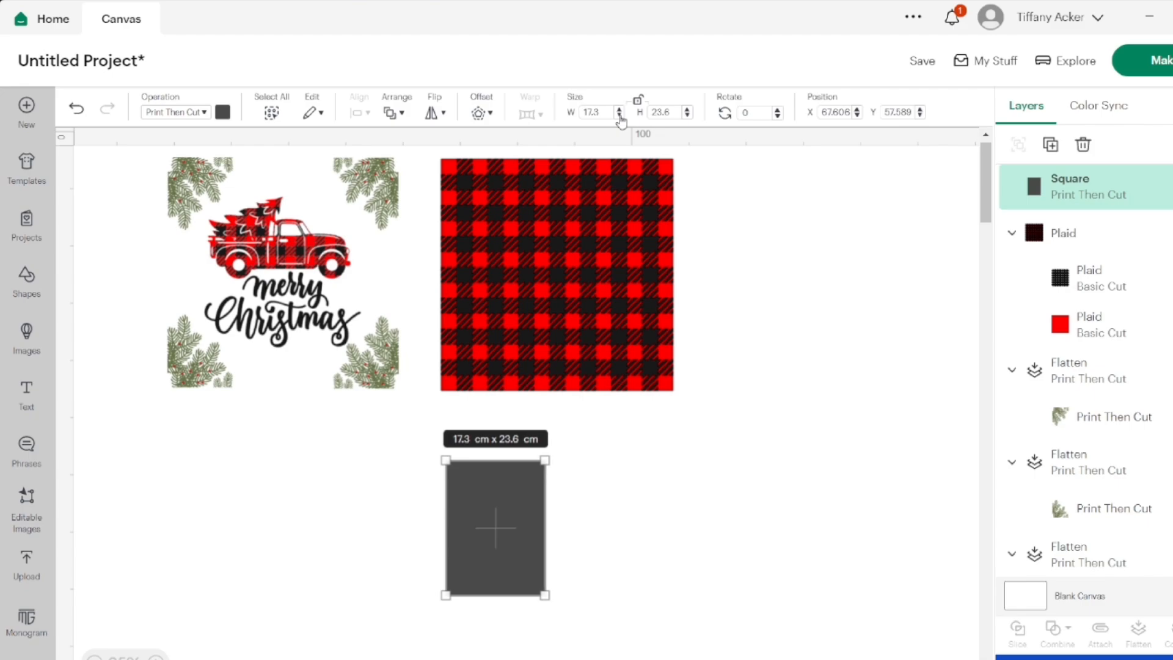
Move the grey rectangle onto the upper-left corner of the plaid pattern
left_click(558, 542)
left_click_drag(519, 515, 475, 242)
scroll(635, 432, "up", 1)
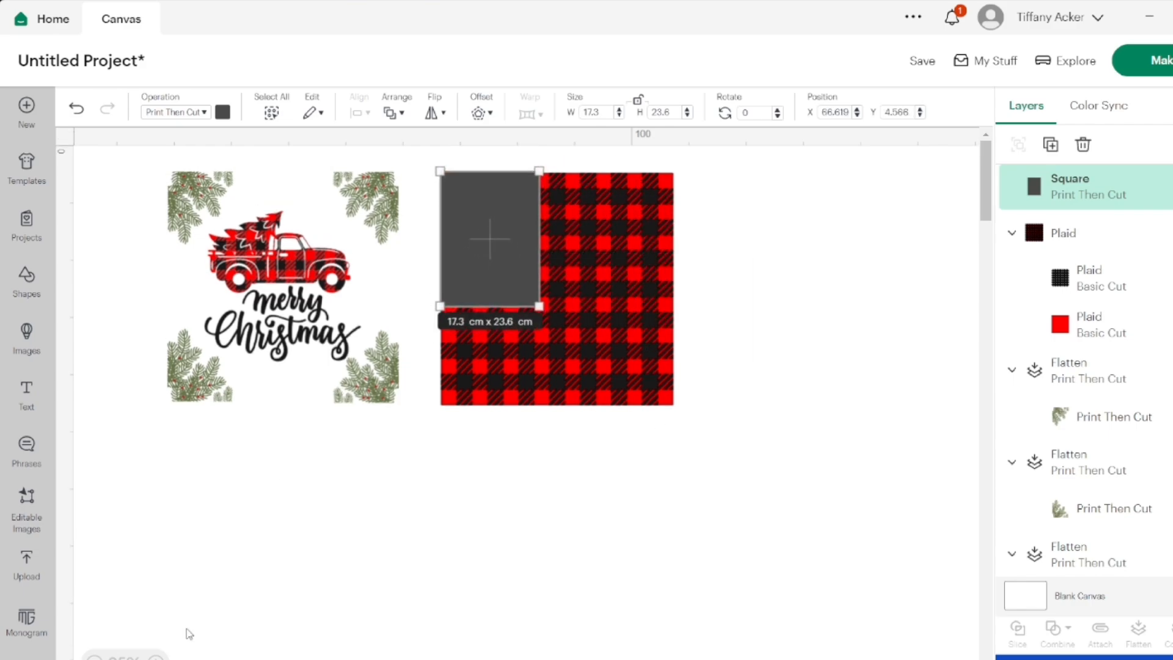
Duplicate the grey rectangle and place the copy directly beneath the original on the plaid pattern
left_click(156, 659)
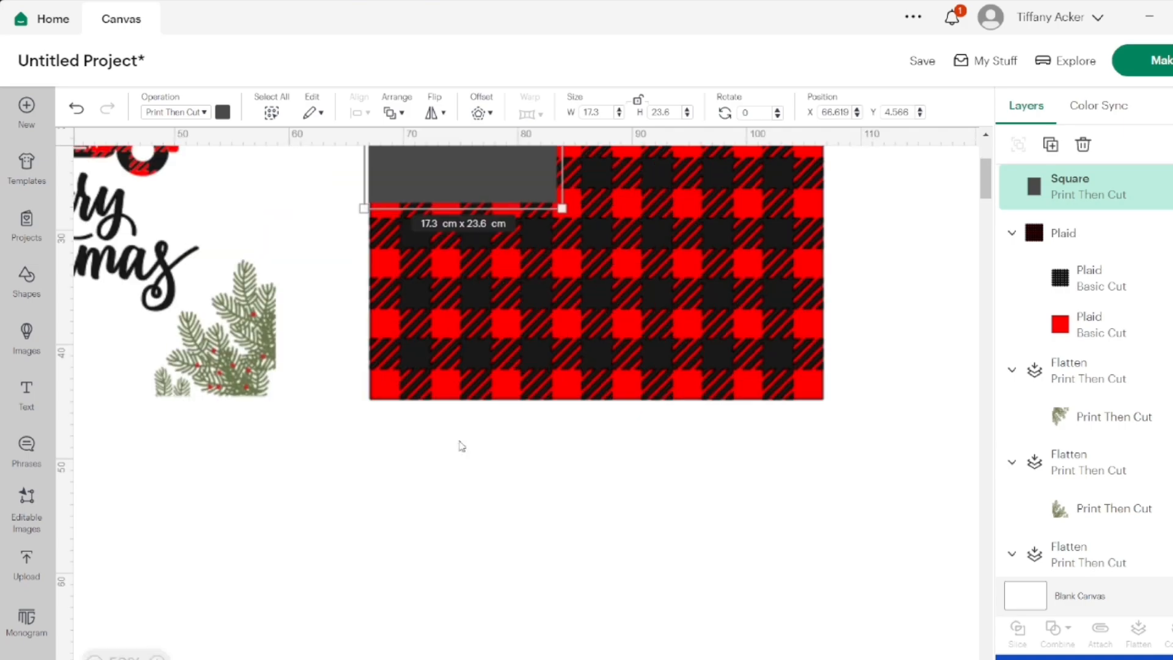
scroll(613, 388, "up", 3)
scroll(611, 383, "up", 1)
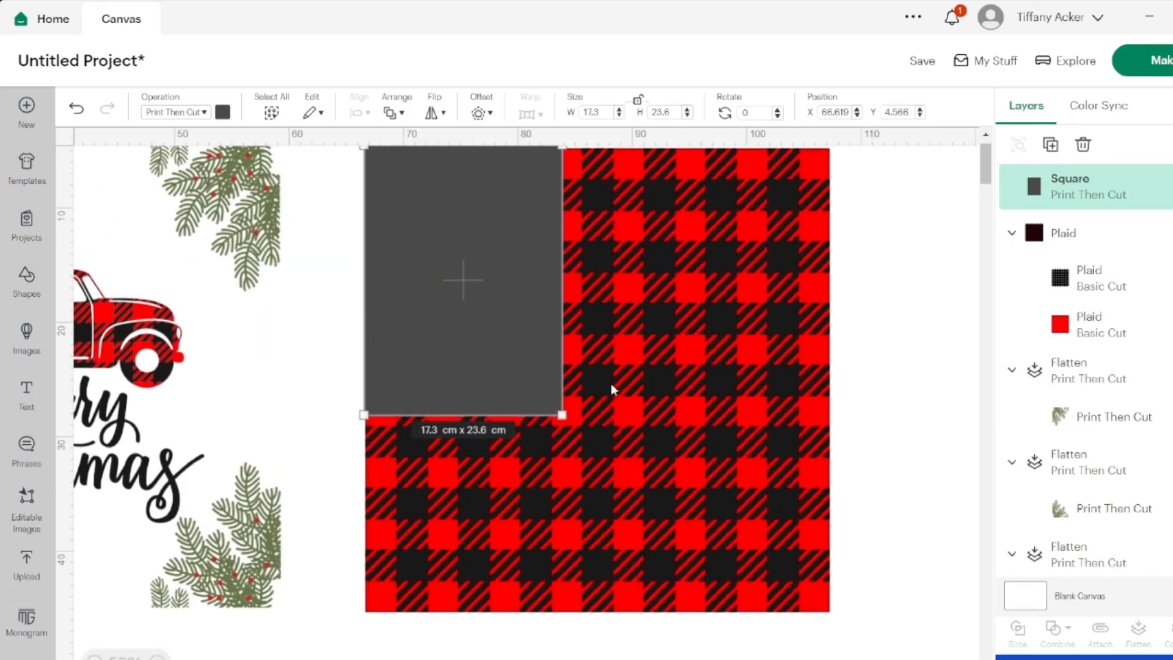
right_click(478, 290)
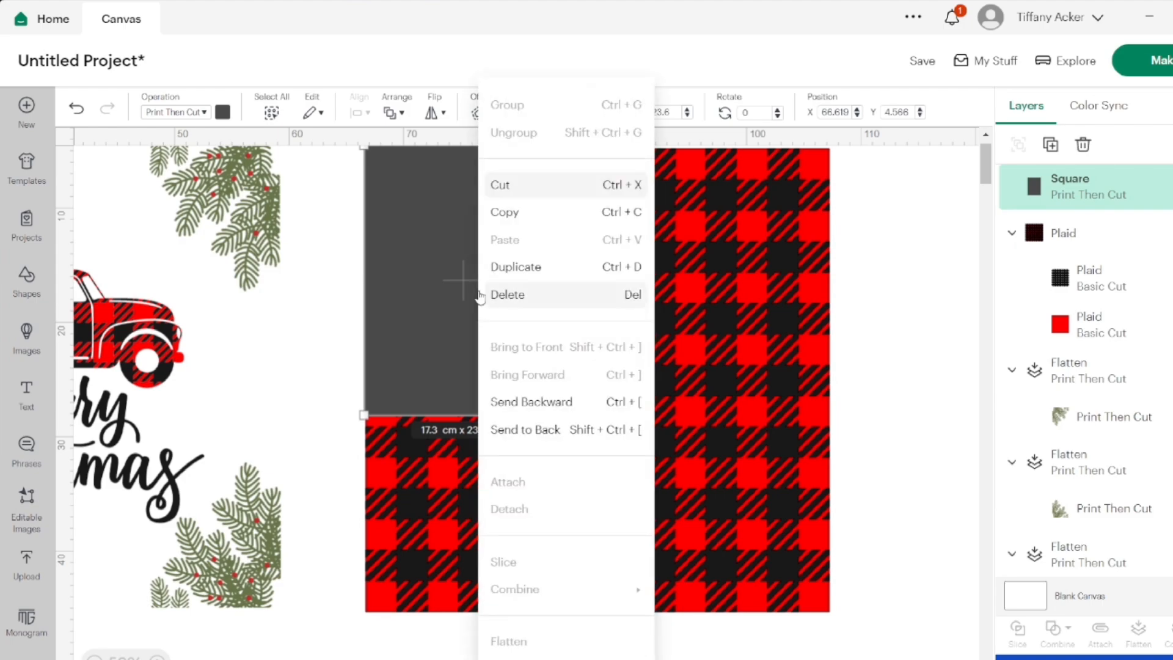
left_click(503, 267)
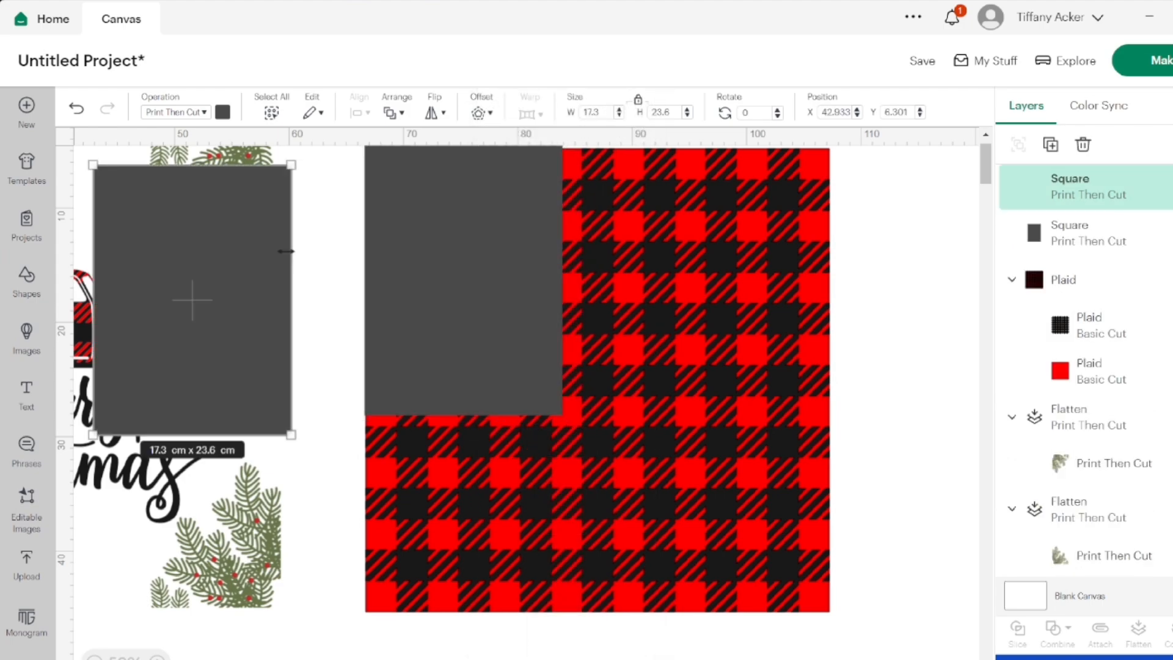
left_click_drag(202, 278, 464, 529)
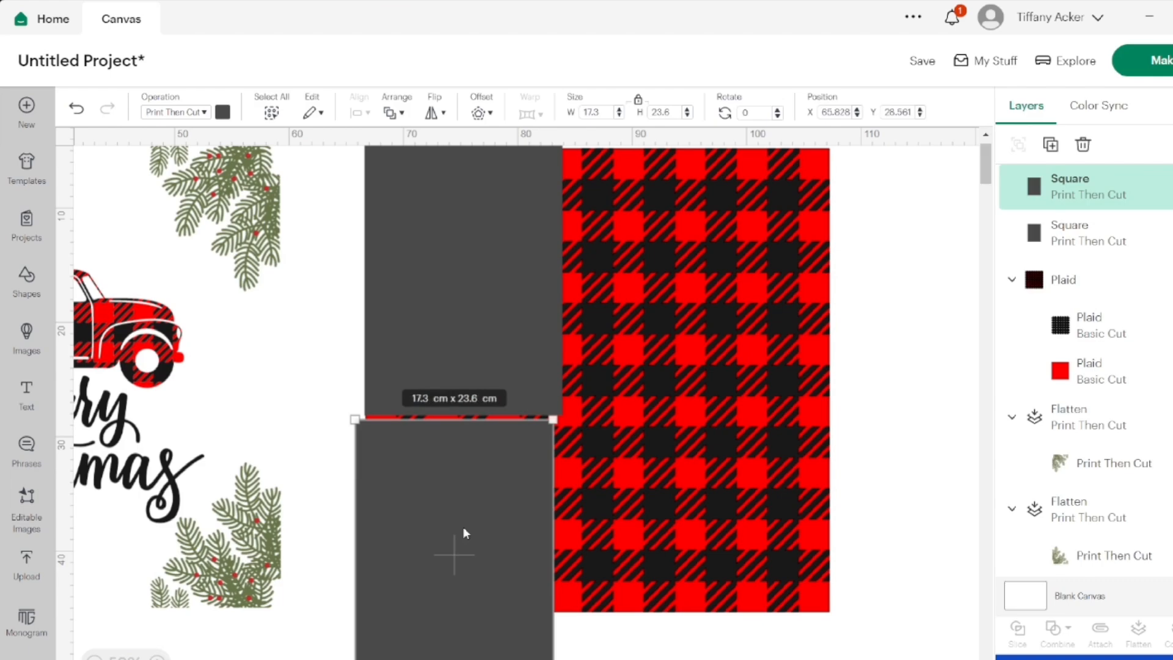
Shift the upper rectangle left in line with the lower one and close the gap between them
left_click_drag(452, 358, 440, 356)
left_click_drag(471, 478, 471, 474)
left_click(316, 416)
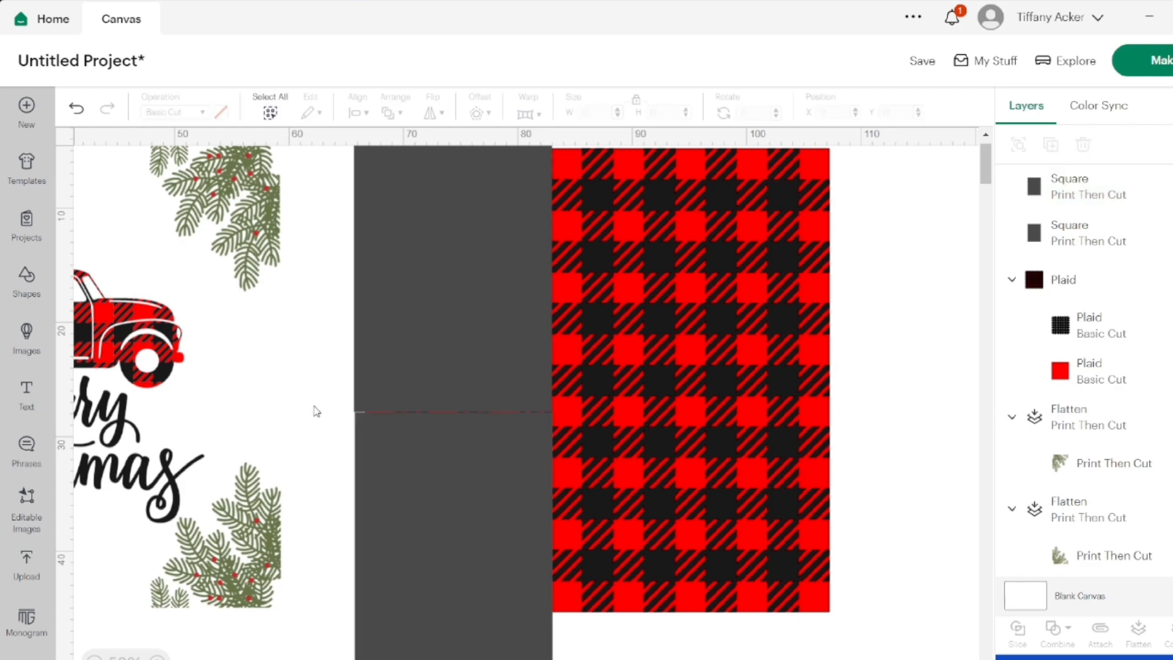
left_click(420, 477)
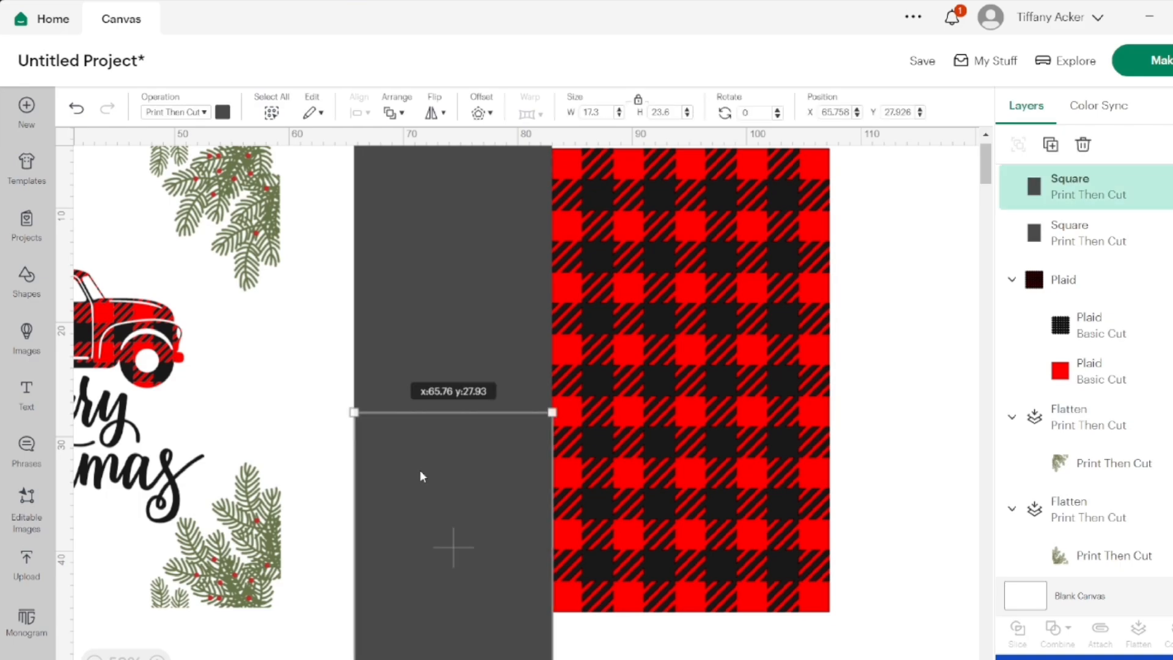
left_click(319, 365)
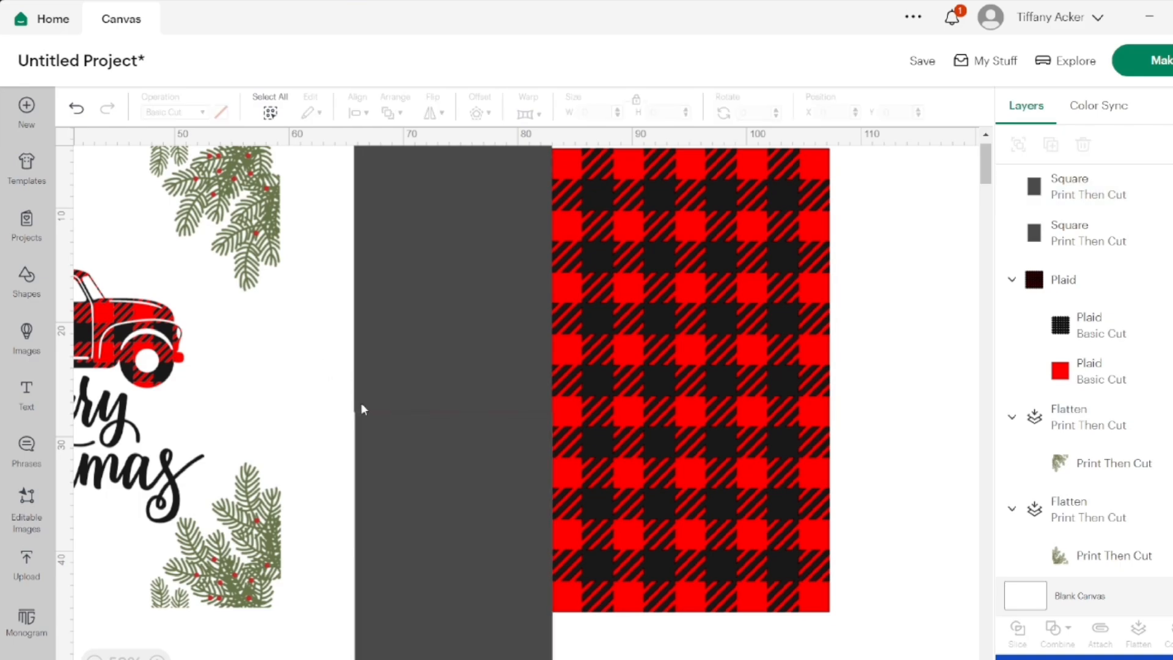
Fine-tune the lower rectangle's position so it meets the upper one with their side edges aligned
left_click(157, 659)
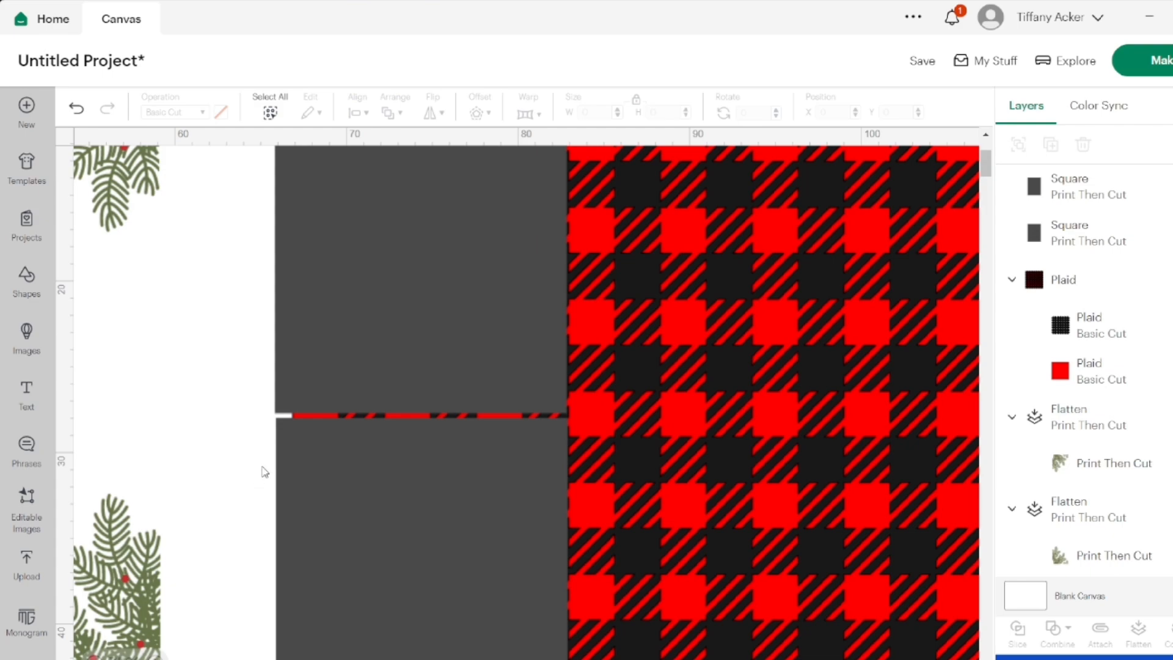
left_click(333, 456)
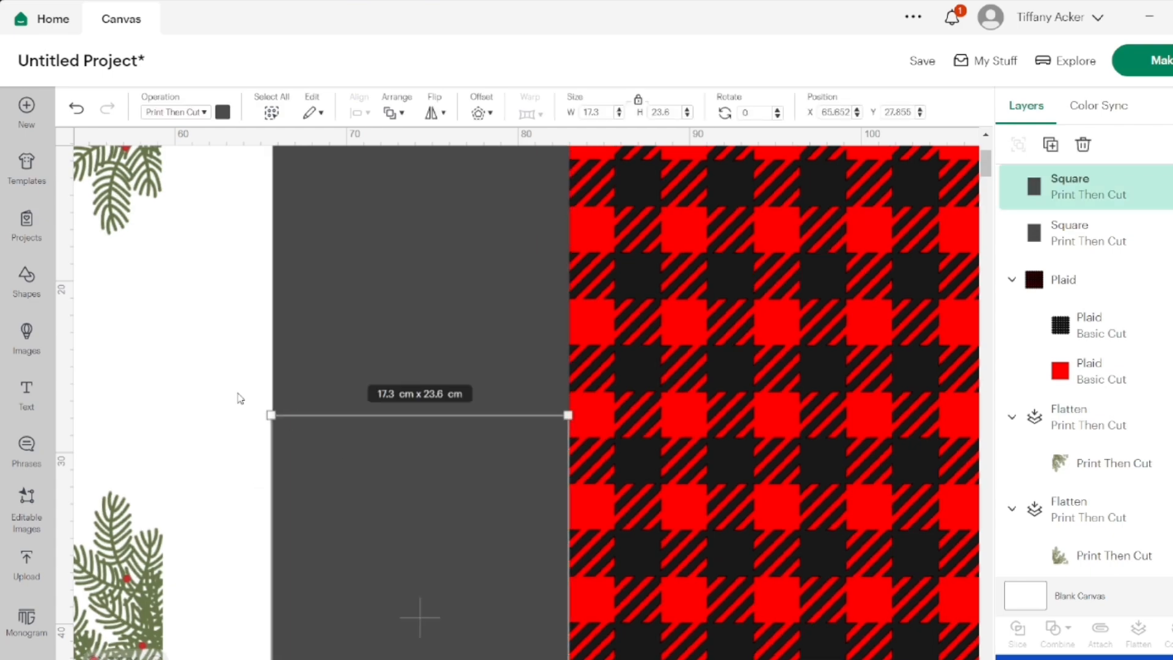
left_click(240, 398)
left_click(335, 455)
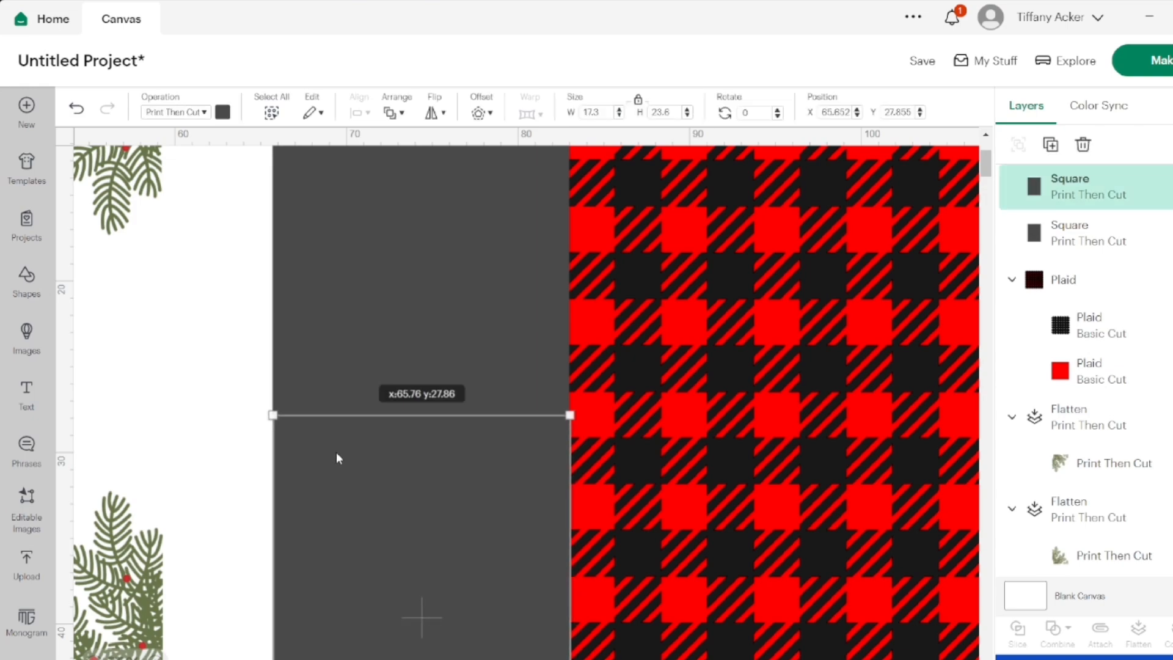
left_click(220, 384)
left_click(294, 428)
left_click(176, 380)
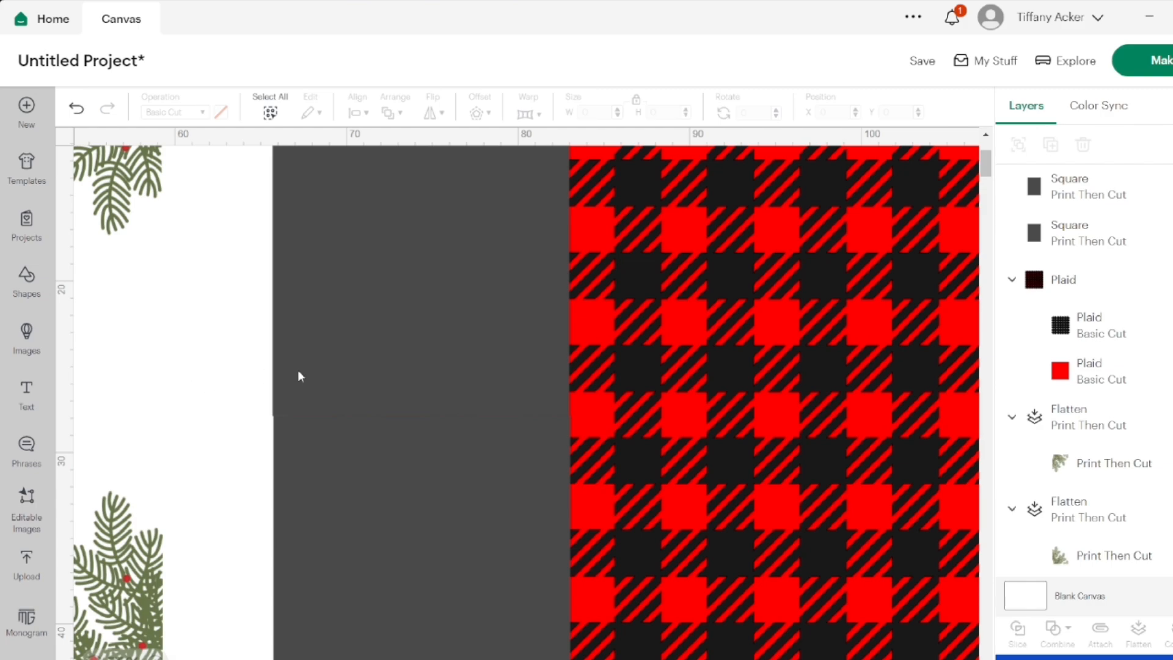
Nudge the upper rectangle so its left edge lines up with the lower rectangle's
mouse_move(298, 374)
left_mouse_down()
mouse_move(329, 371)
mouse_move(307, 372)
left_mouse_up()
left_click(244, 380)
left_click(255, 372)
left_click(218, 377)
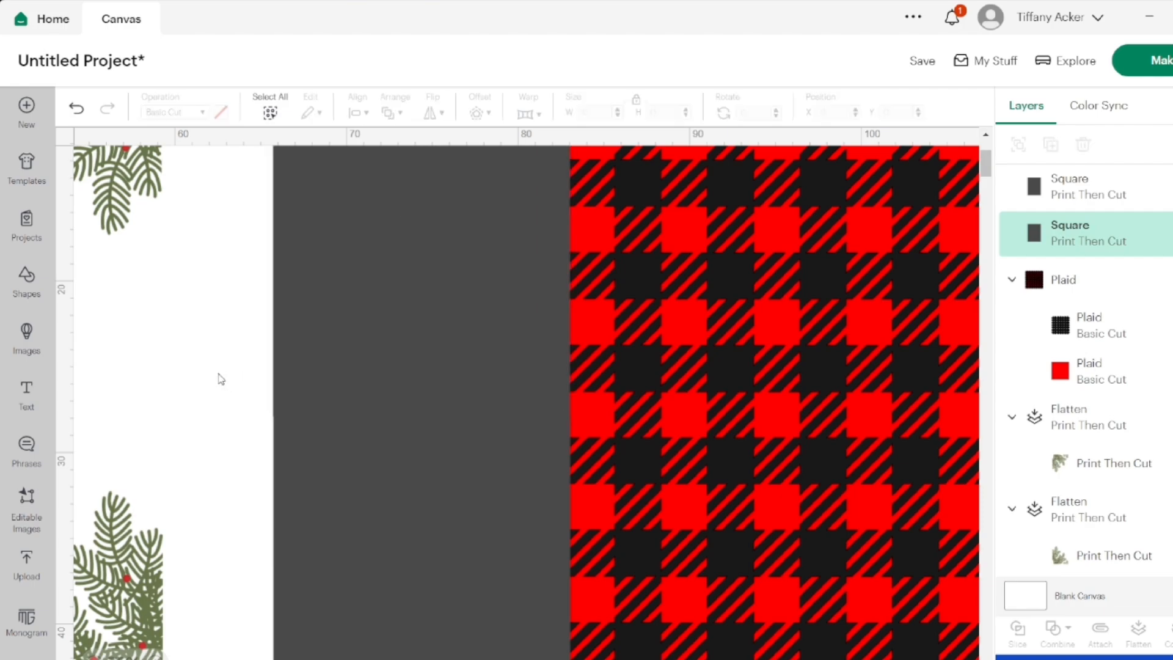
Duplicate both stacked rectangles together and place the copied pair against the right side of the originals
left_click_drag(233, 374, 278, 456)
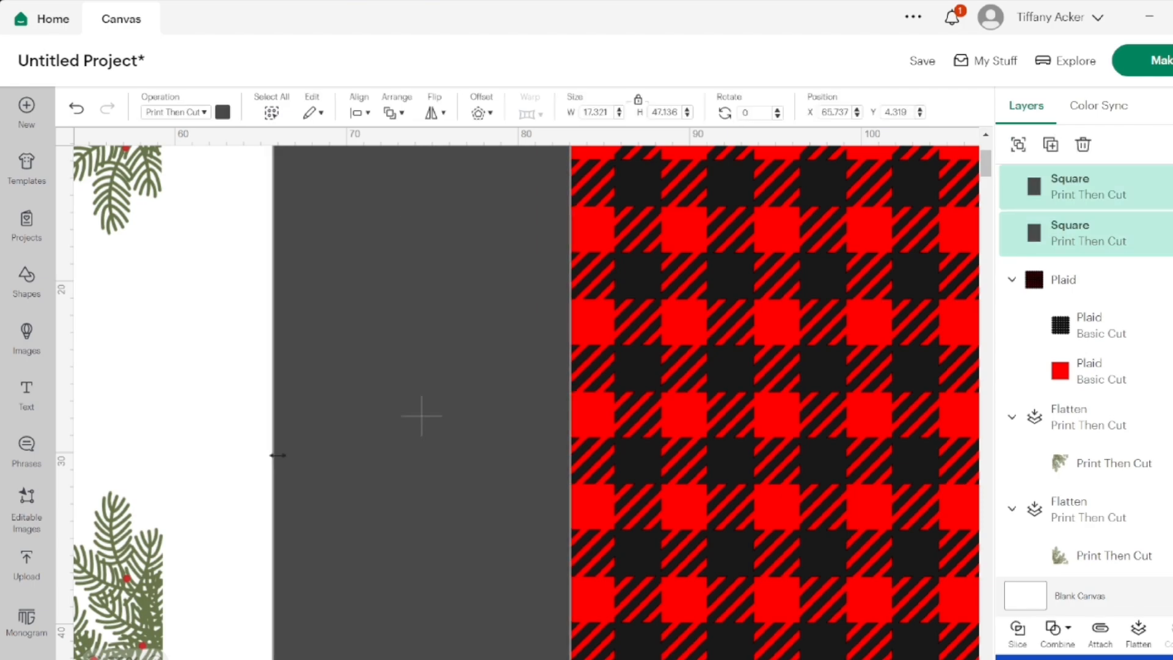
right_click(368, 386)
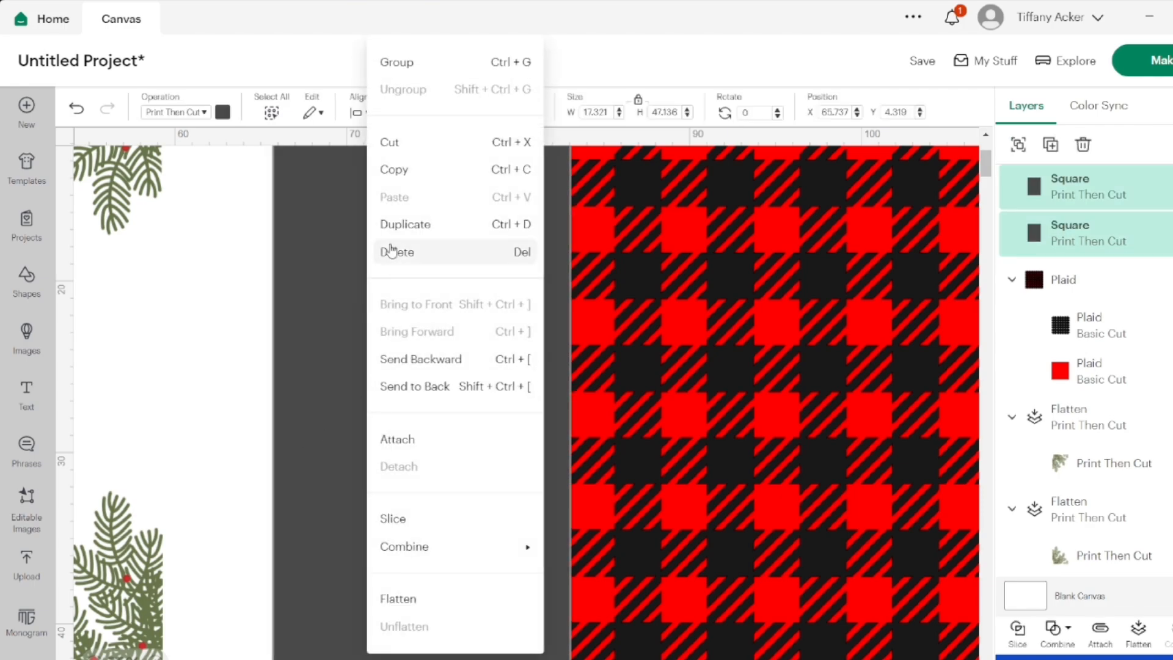
left_click(392, 226)
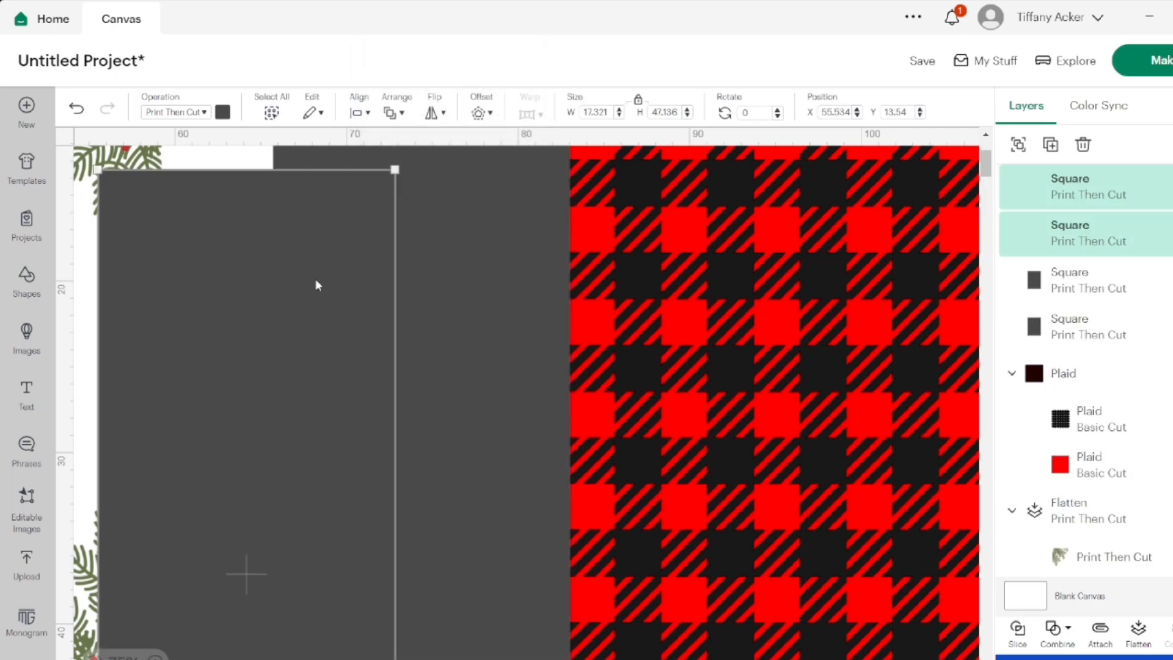
left_click_drag(316, 285, 791, 233)
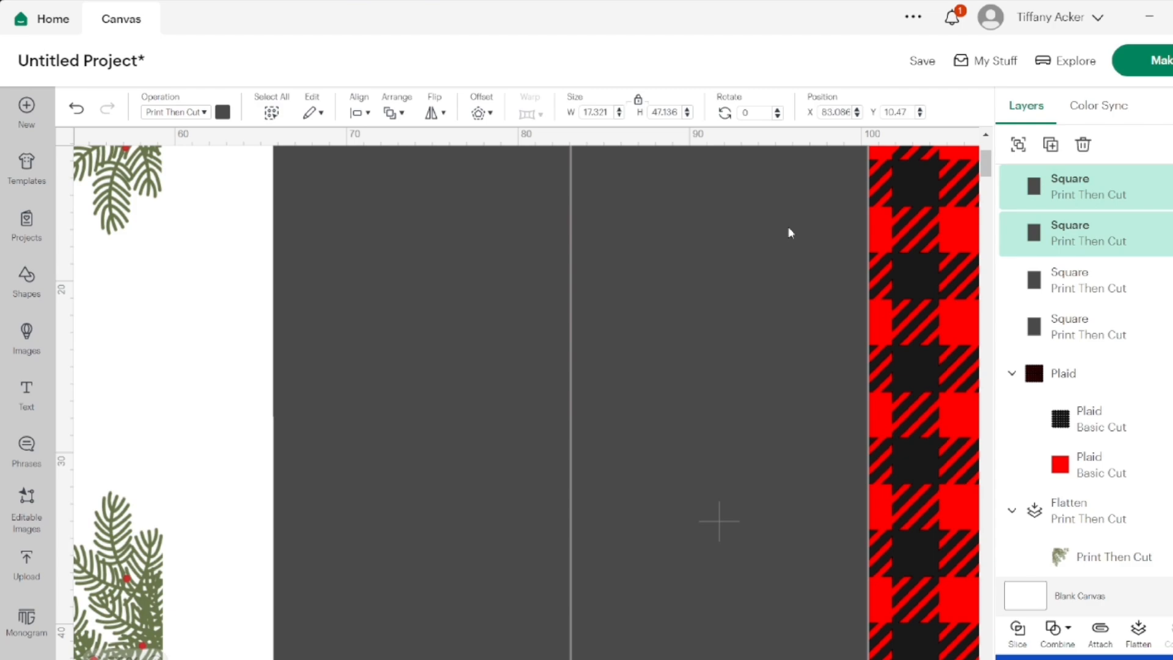
Raise the copied pair so its top edge is level with the original rectangles
scroll(791, 233, "up", 1)
scroll(789, 231, "up", 2)
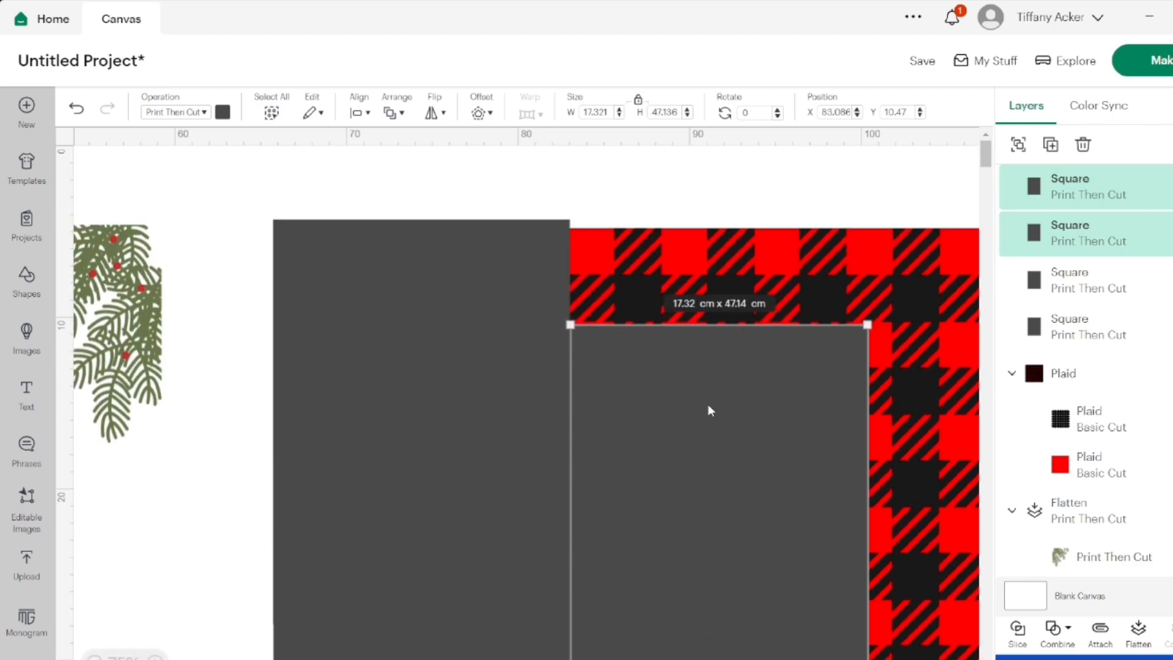
left_click_drag(707, 409, 707, 303)
left_click(605, 182)
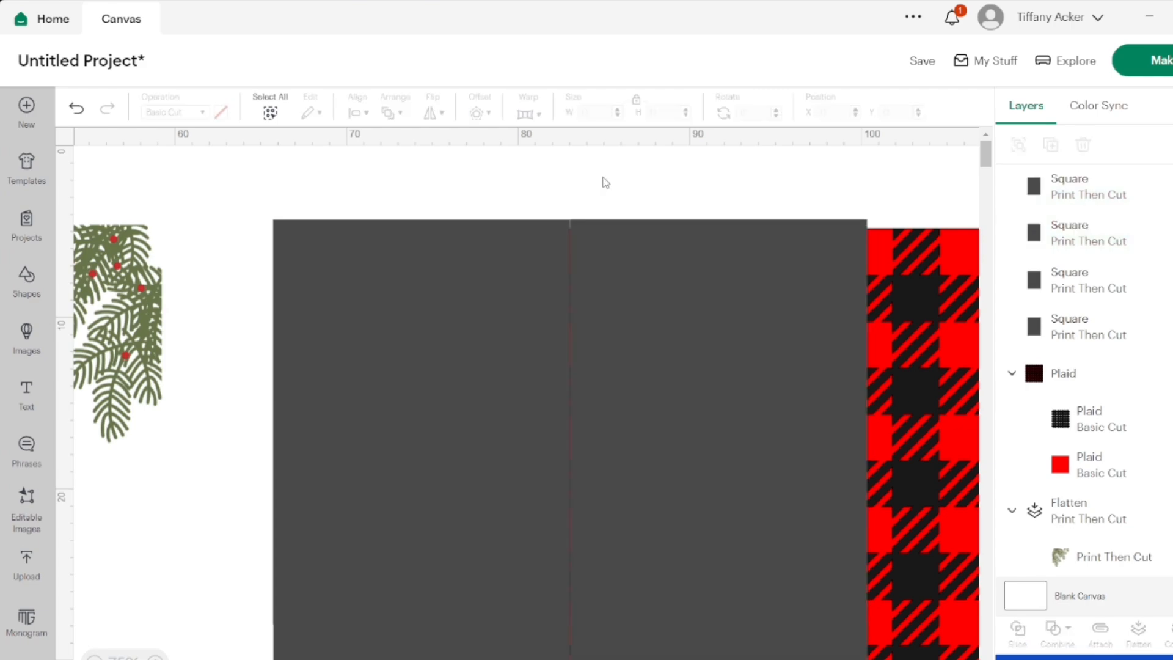
Fine-tune the upper-right rectangle so it butts against its left neighbour with their top edges level
left_click(643, 303)
left_click_drag(643, 303, 642, 302)
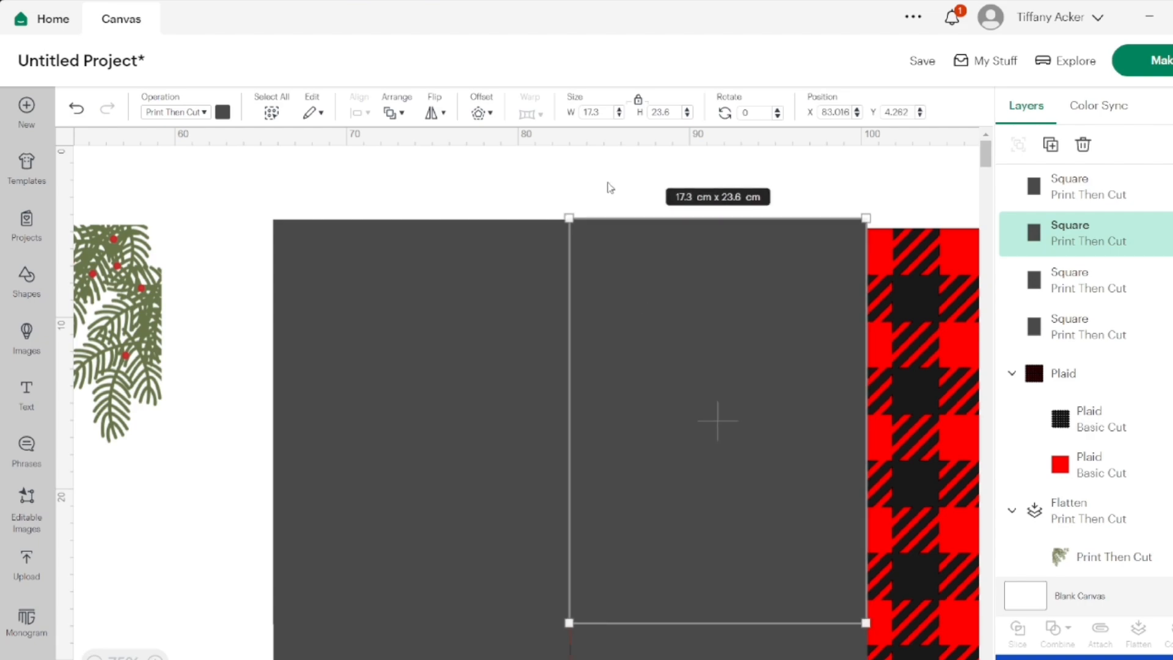
left_click(608, 183)
left_click_drag(627, 263, 626, 266)
left_click(613, 170)
left_click(632, 276)
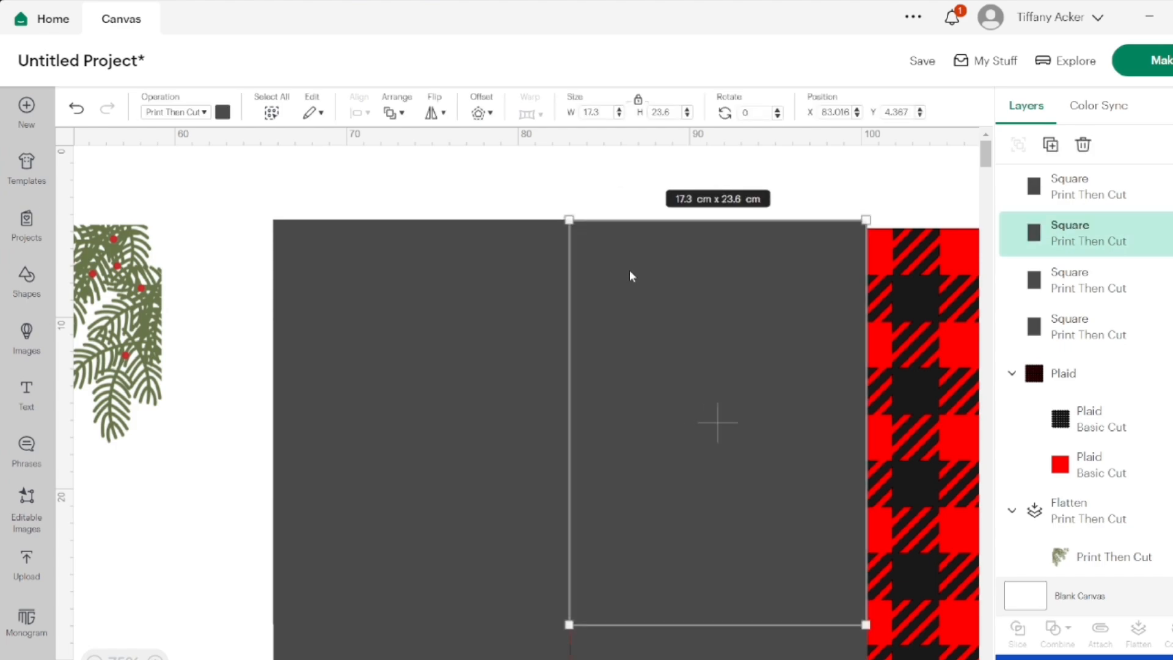
left_click(616, 160)
Nudge the lower-right rectangle slightly down to line up with the lower-left one
scroll(662, 283, "down", 3)
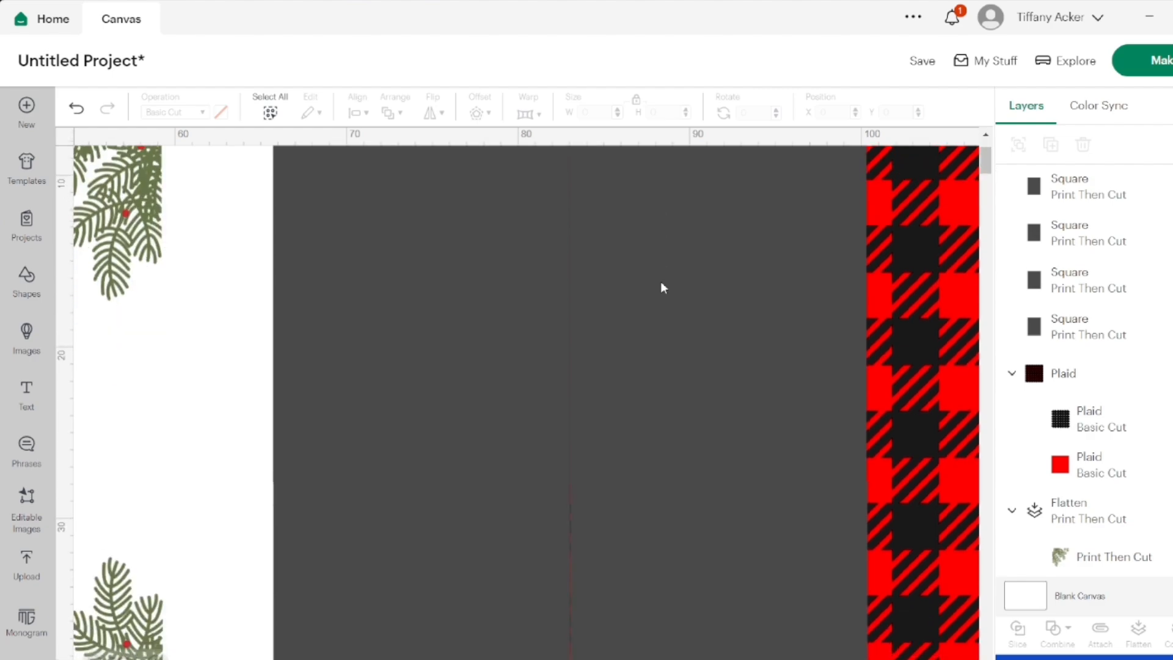
left_click_drag(644, 478, 644, 481)
left_click(198, 421)
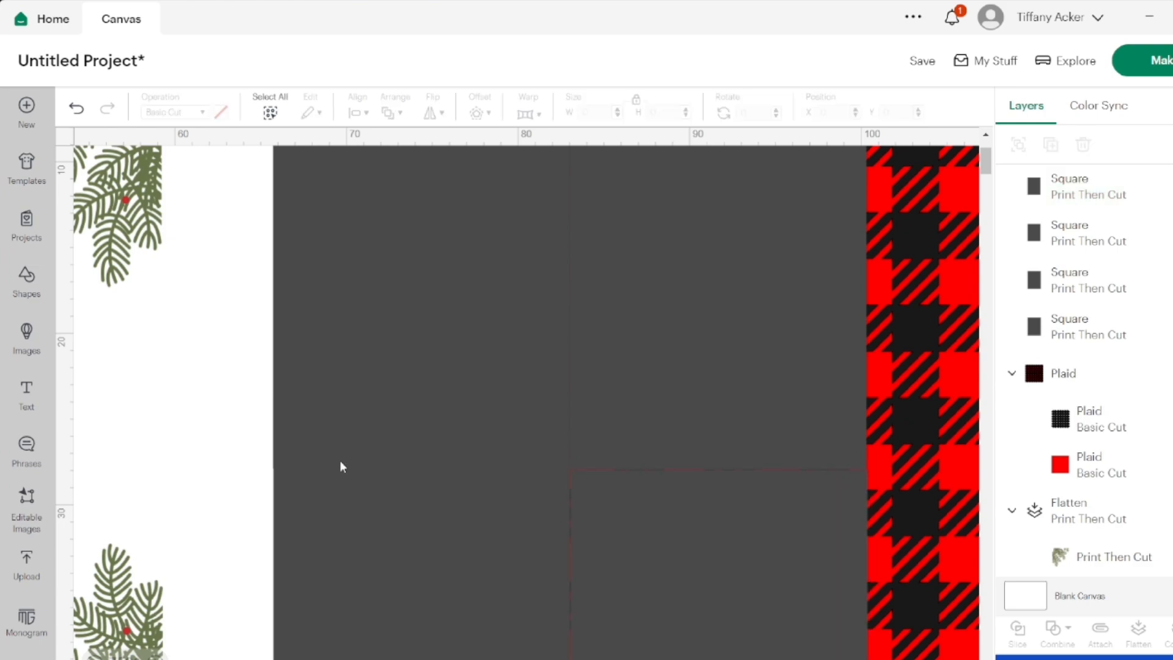
Shift the lower-right rectangle to close the seams between it and its neighbours
scroll(355, 464, "down", 3)
left_click(607, 425)
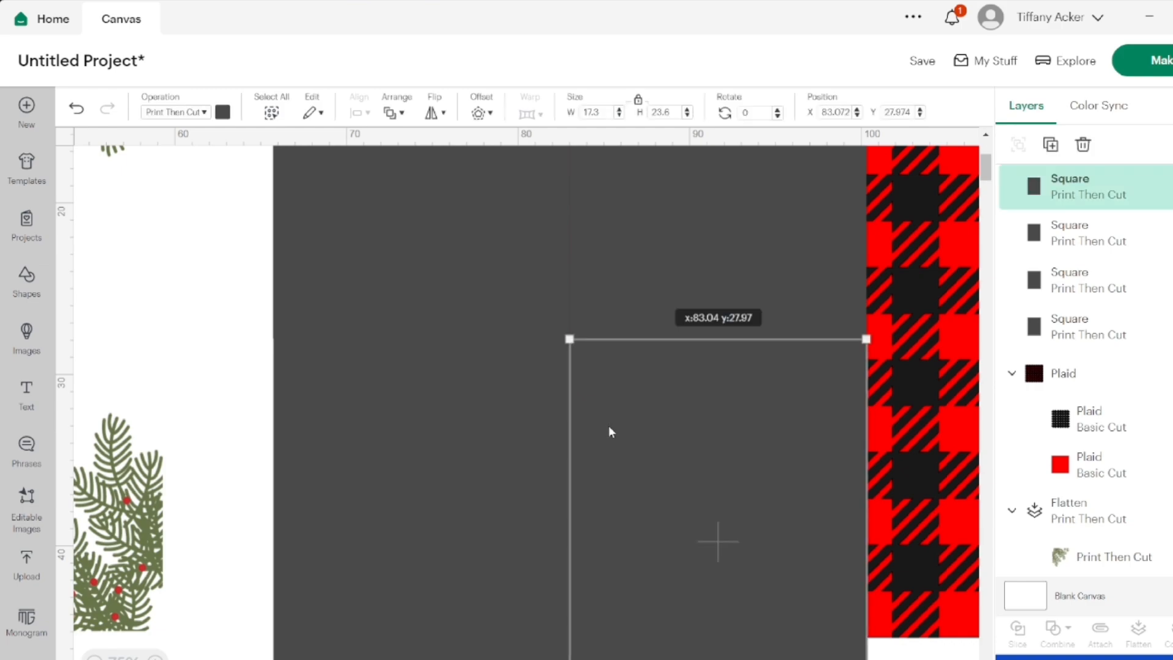
left_click(205, 360)
scroll(369, 394, "down", 2)
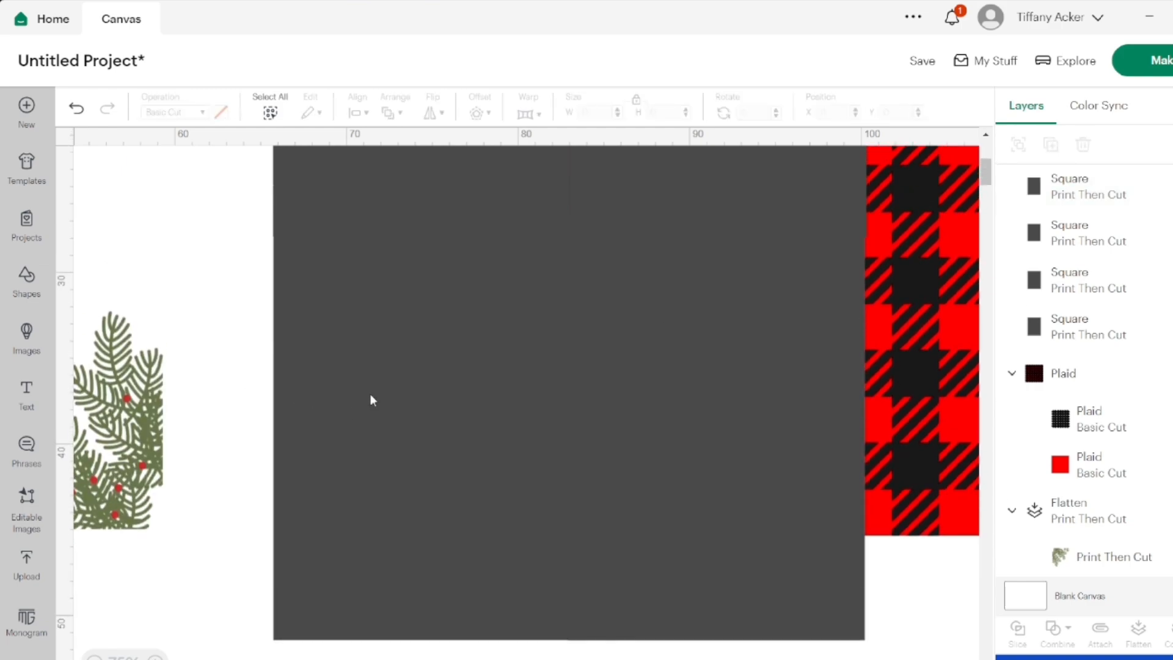
Duplicate the upper-right rectangle and place the copy against its right side over the uncovered plaid strip
scroll(370, 393, "right", 3)
scroll(370, 398, "right", 2)
scroll(370, 399, "up", 5)
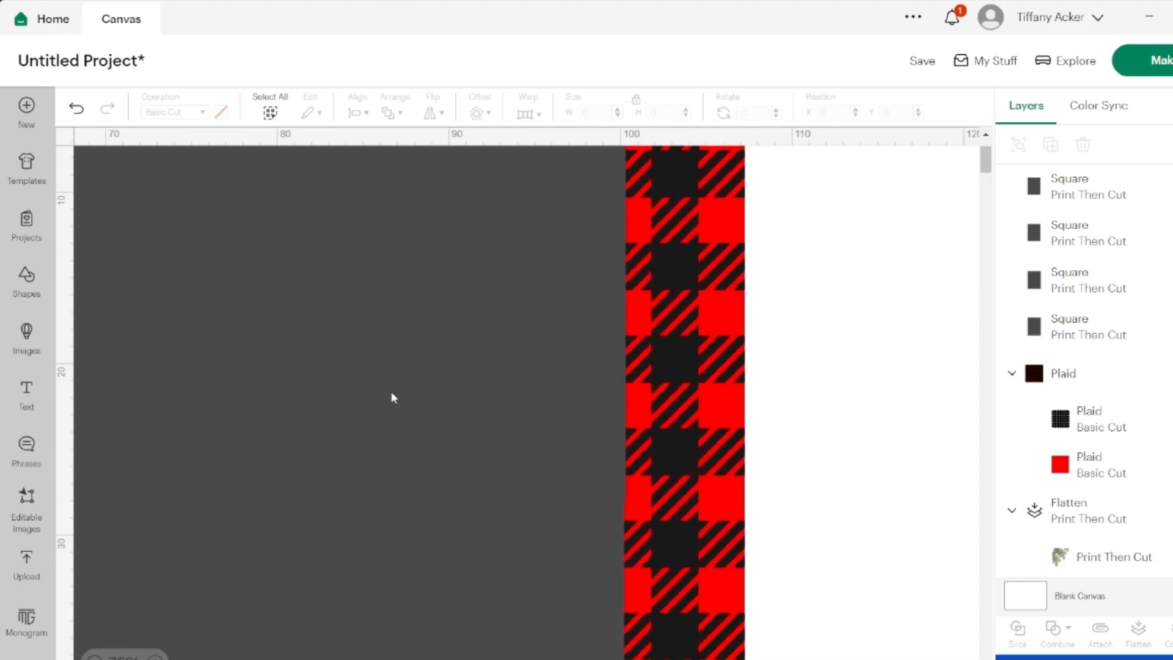
left_click(1026, 232)
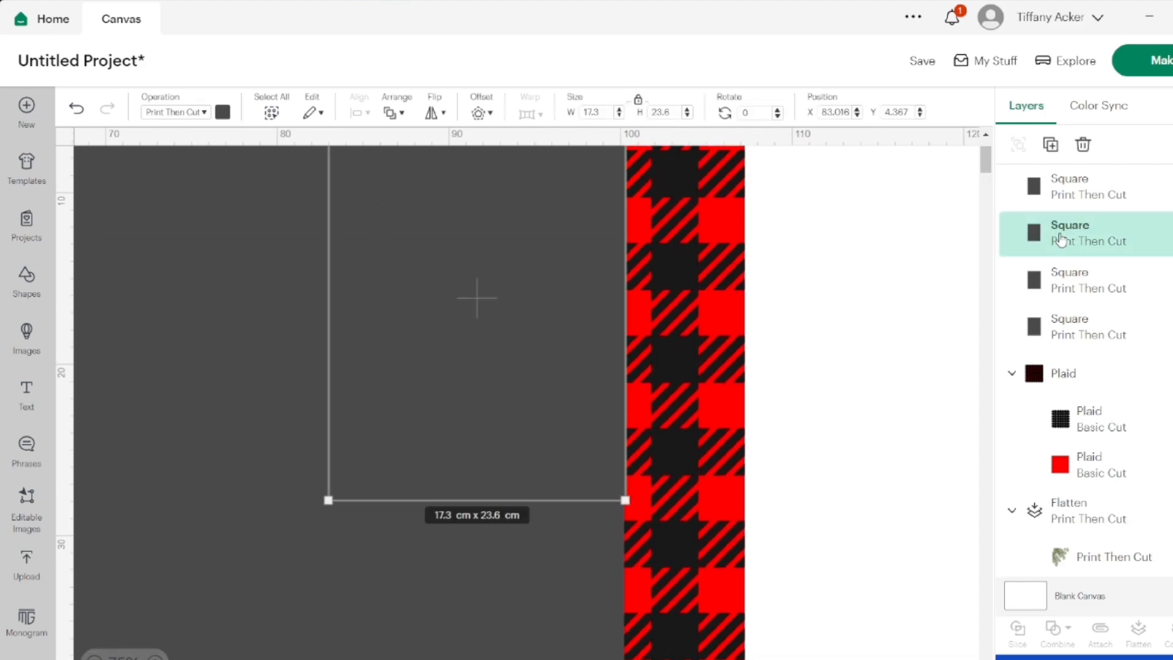
right_click(1061, 238)
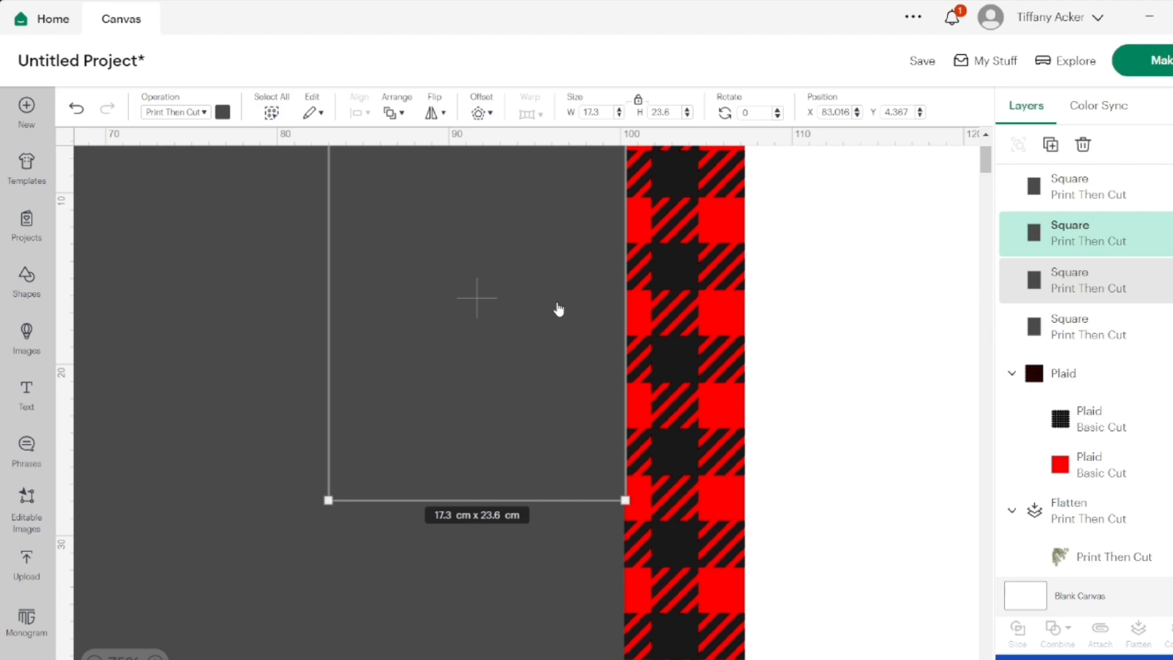
key("ctrl+v")
left_click_drag(258, 347, 787, 273)
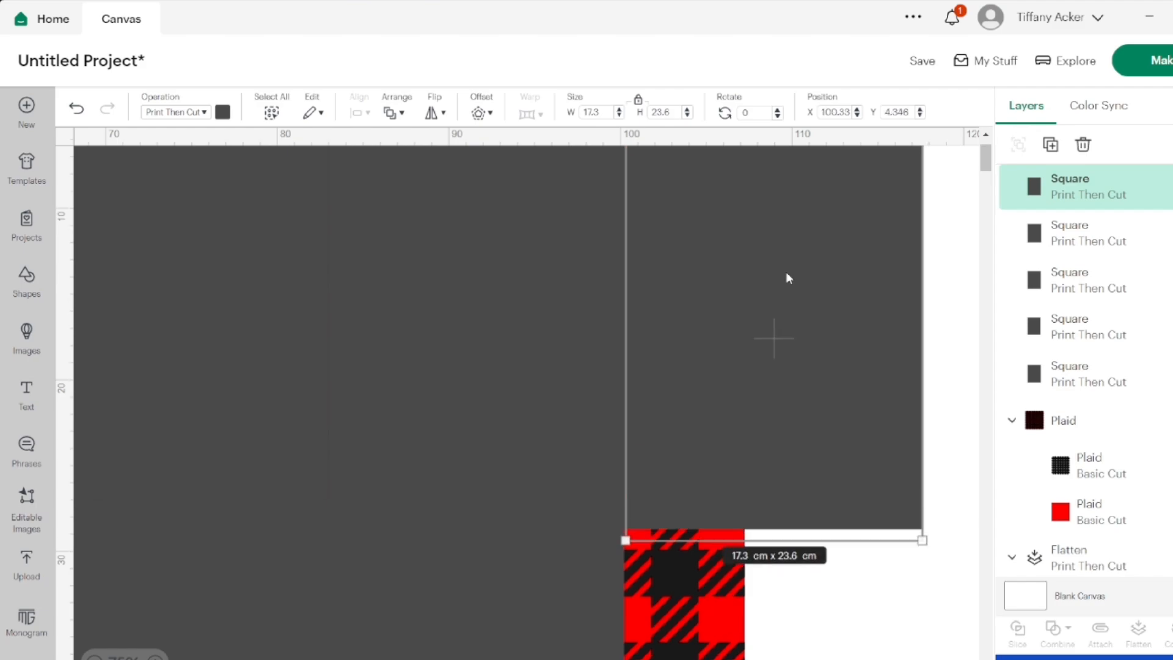
Fine-tune the third upper rectangle so it butts against its left neighbour with the top edges level
scroll(787, 278, "up", 2)
left_click(697, 190)
left_click(698, 269)
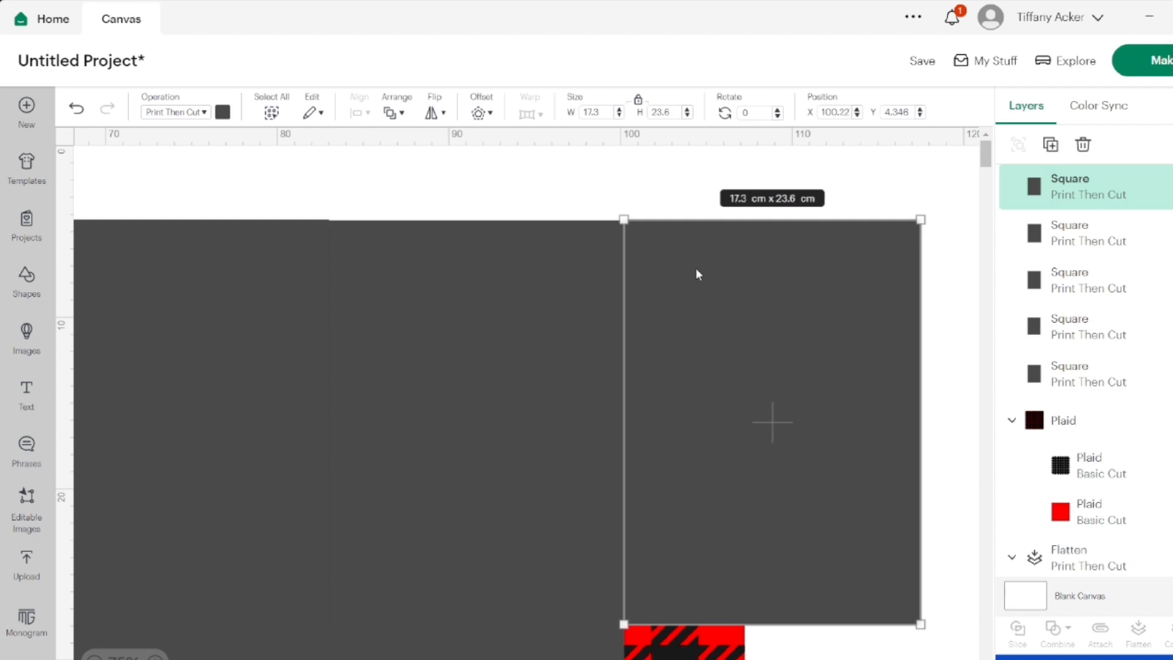
left_click(644, 173)
left_click(682, 254)
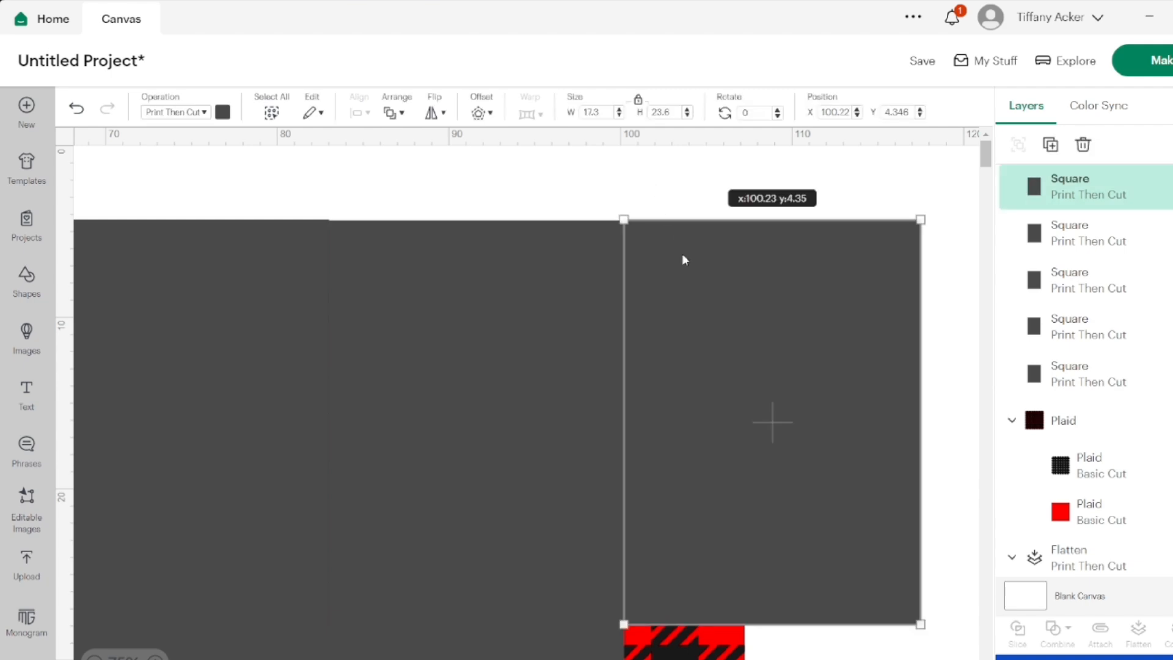
left_click_drag(682, 254, 683, 256)
left_click(663, 149)
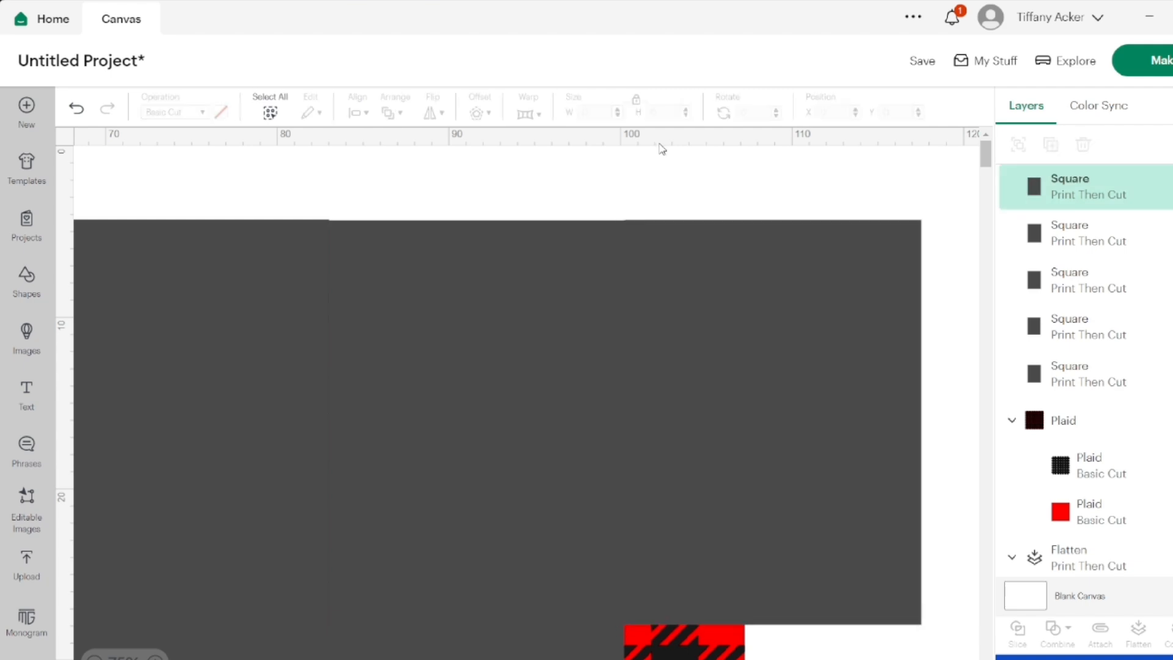
Duplicate the third upper rectangle and place the copy directly below it over the remaining plaid
scroll(682, 238, "down", 5)
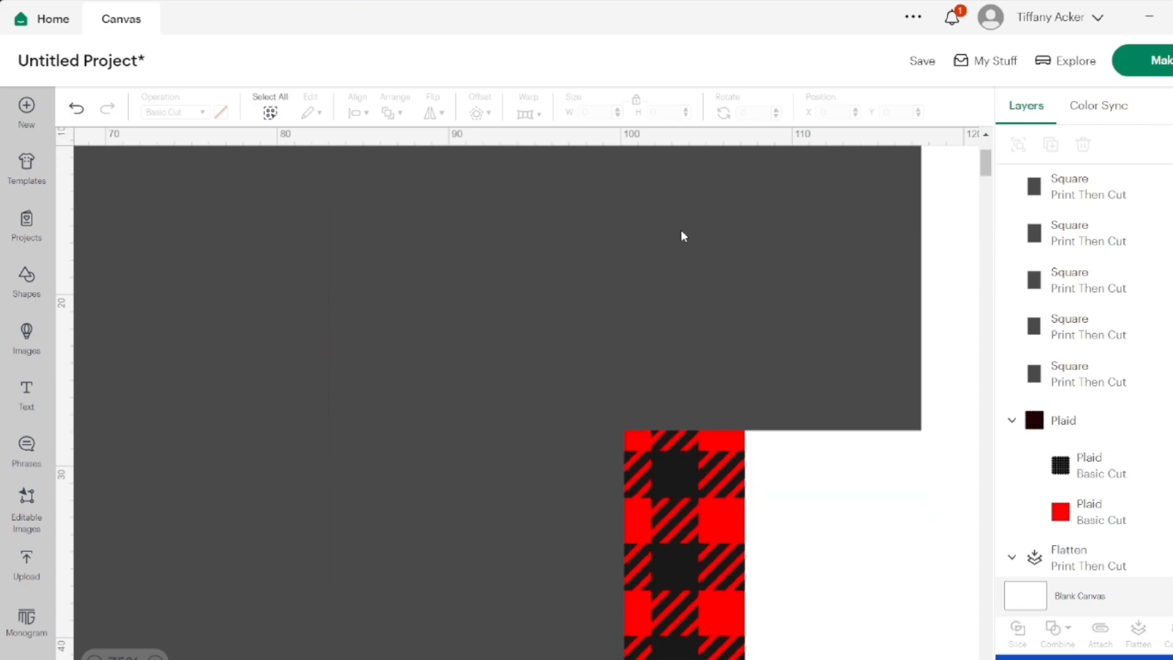
right_click(681, 231)
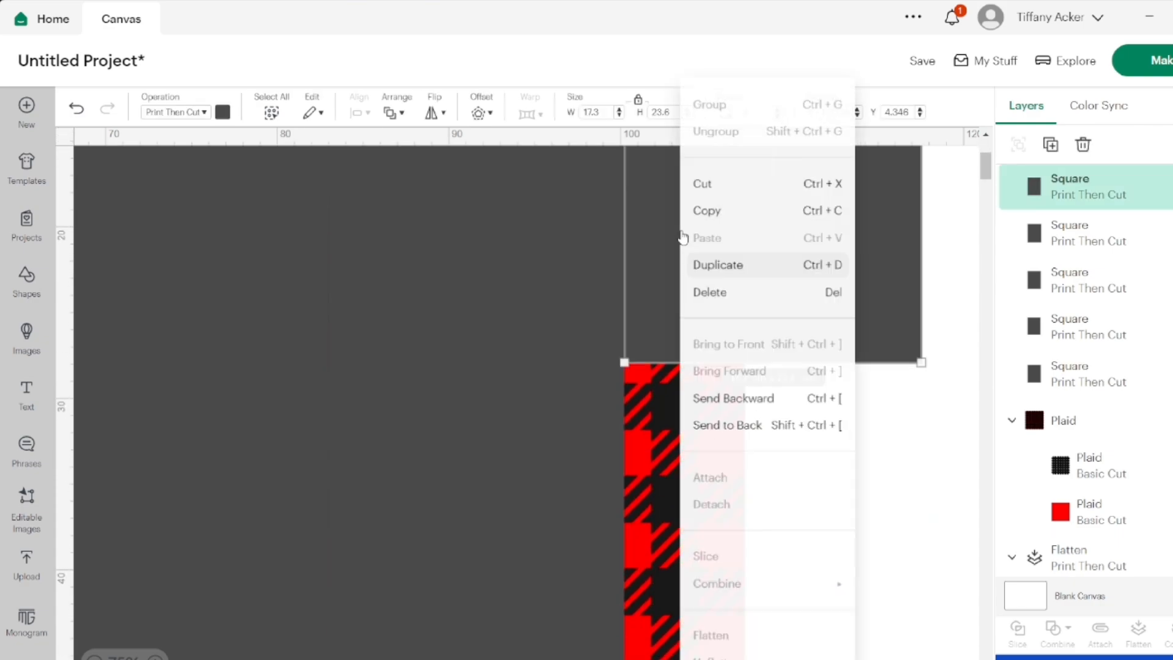
left_click(719, 267)
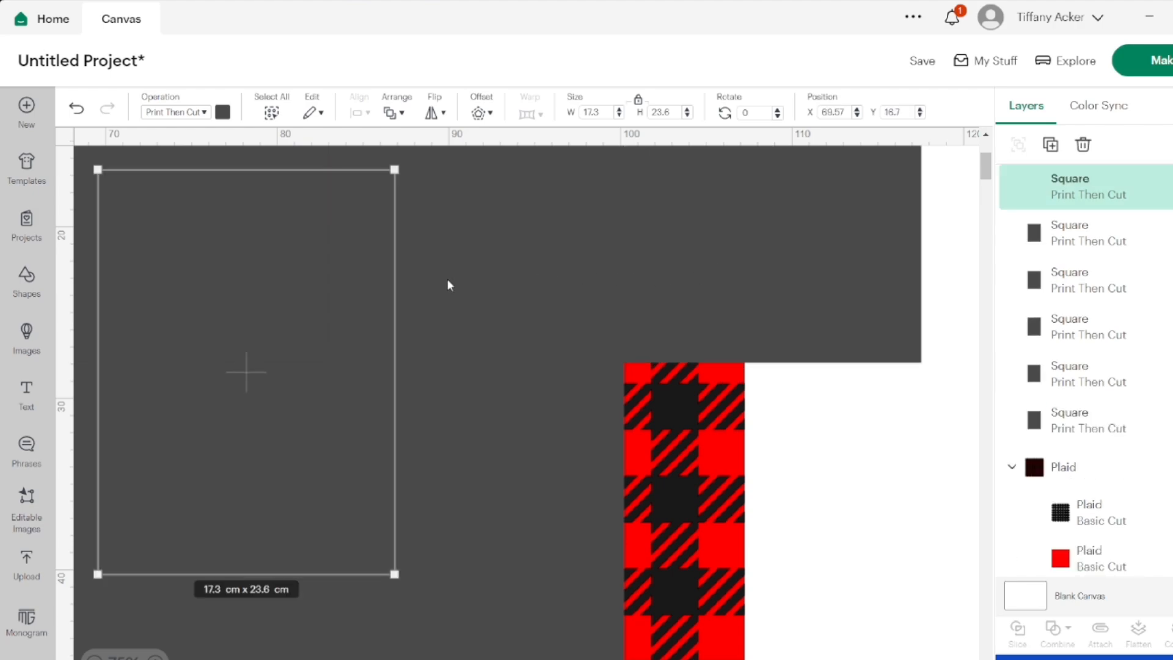
left_click_drag(344, 342, 756, 458)
left_click(955, 324)
left_click(948, 342)
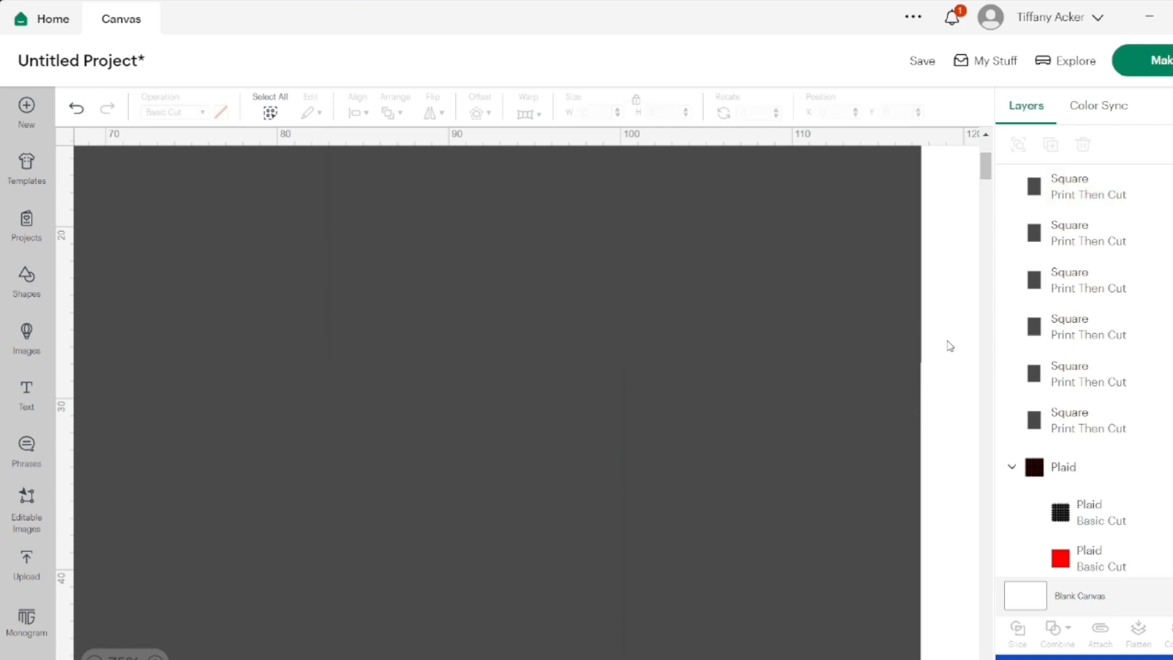
Nudge the sixth rectangle to close its seams with the rectangles above and to its left
left_click(827, 433)
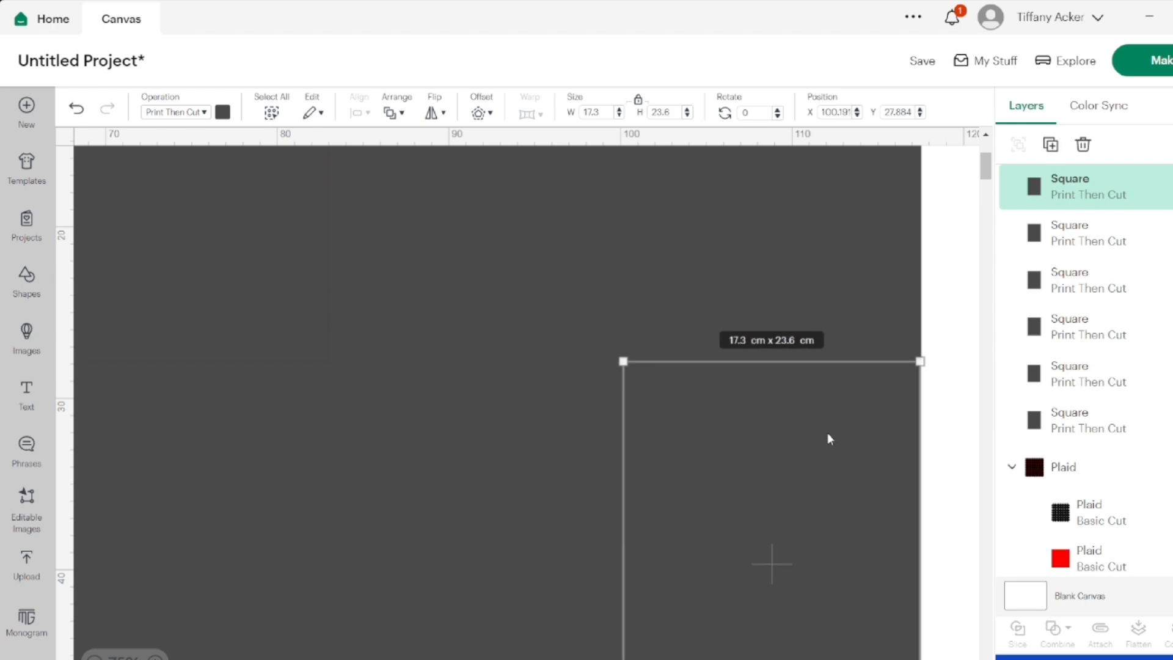
left_click(951, 348)
left_click(878, 396)
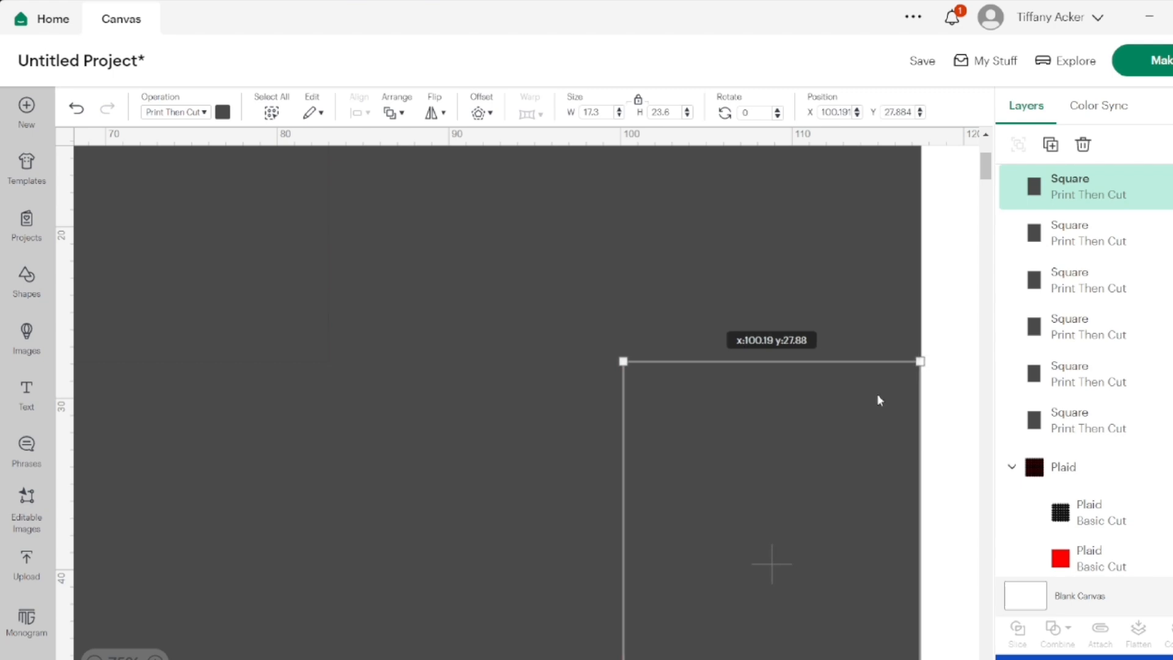
left_click(952, 328)
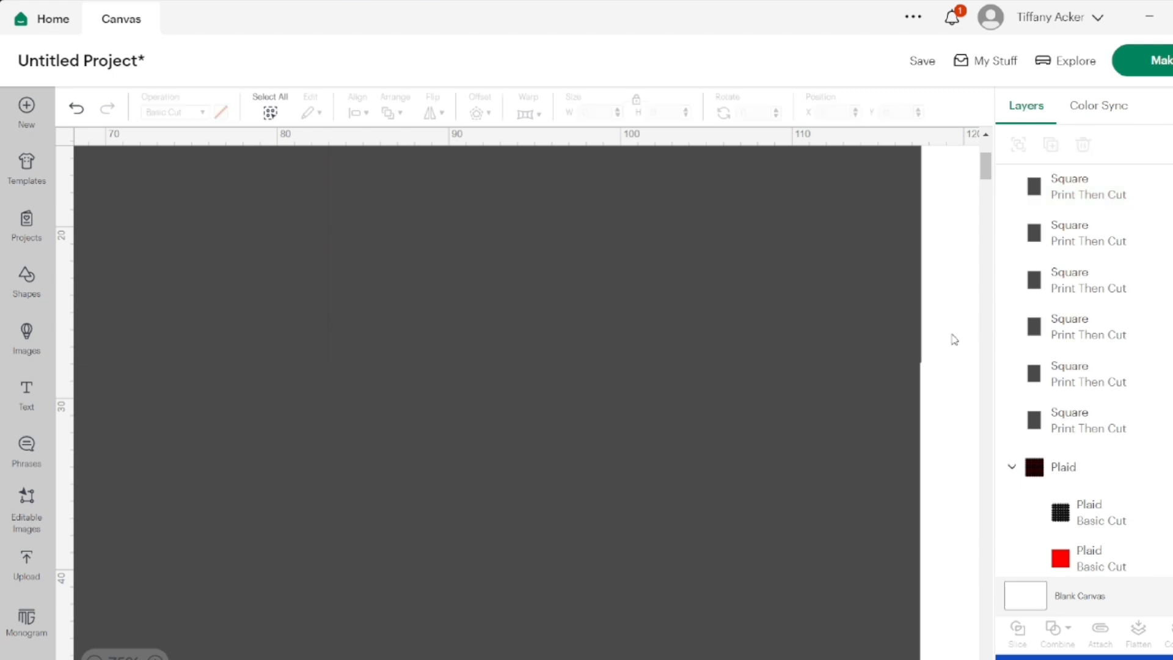
Duplicate the plaid together with its six rectangles and place the copied set to the right of the original
scroll(955, 366, "down", 2)
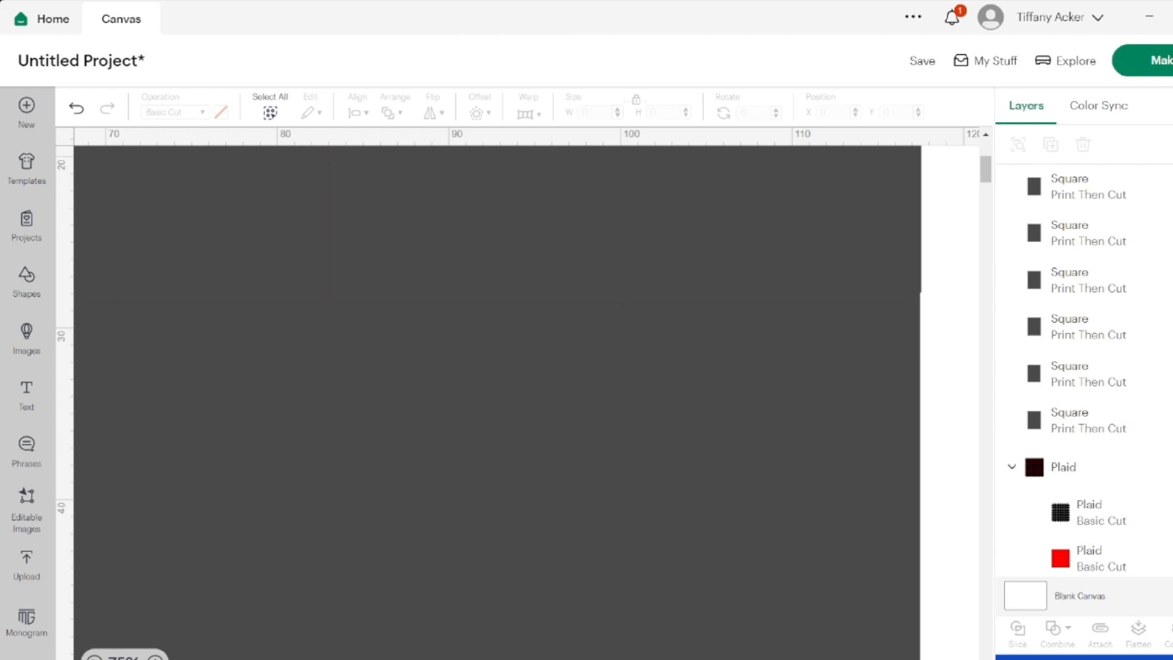
left_click(94, 659)
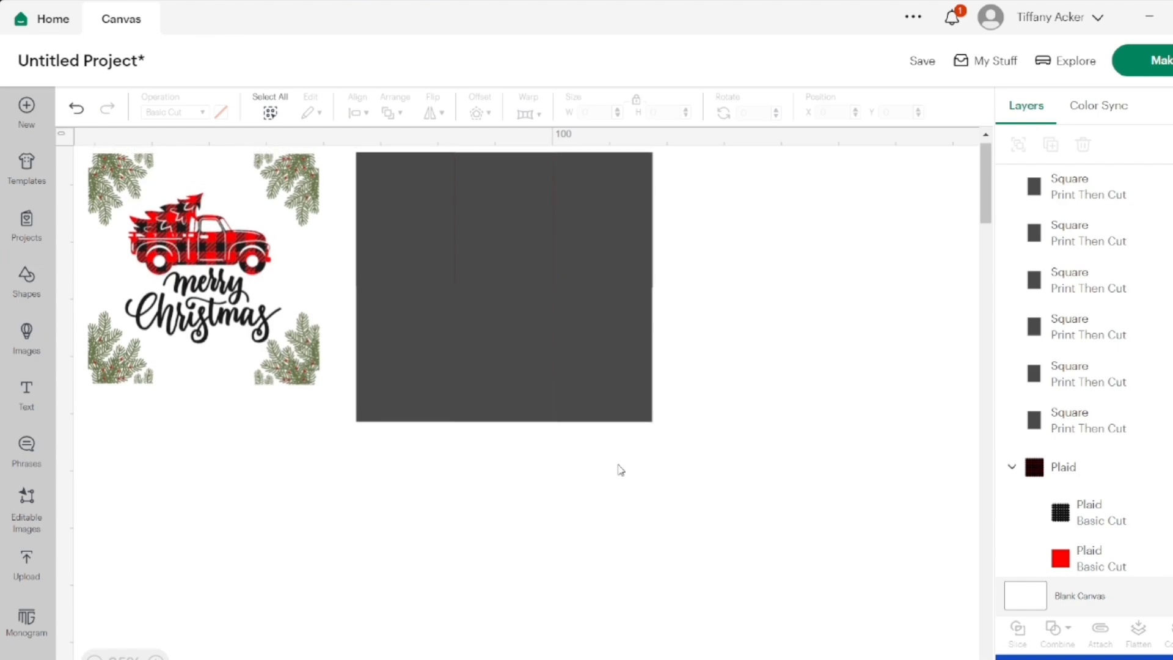
left_click_drag(674, 493, 405, 226)
right_click(405, 227)
left_click(428, 261)
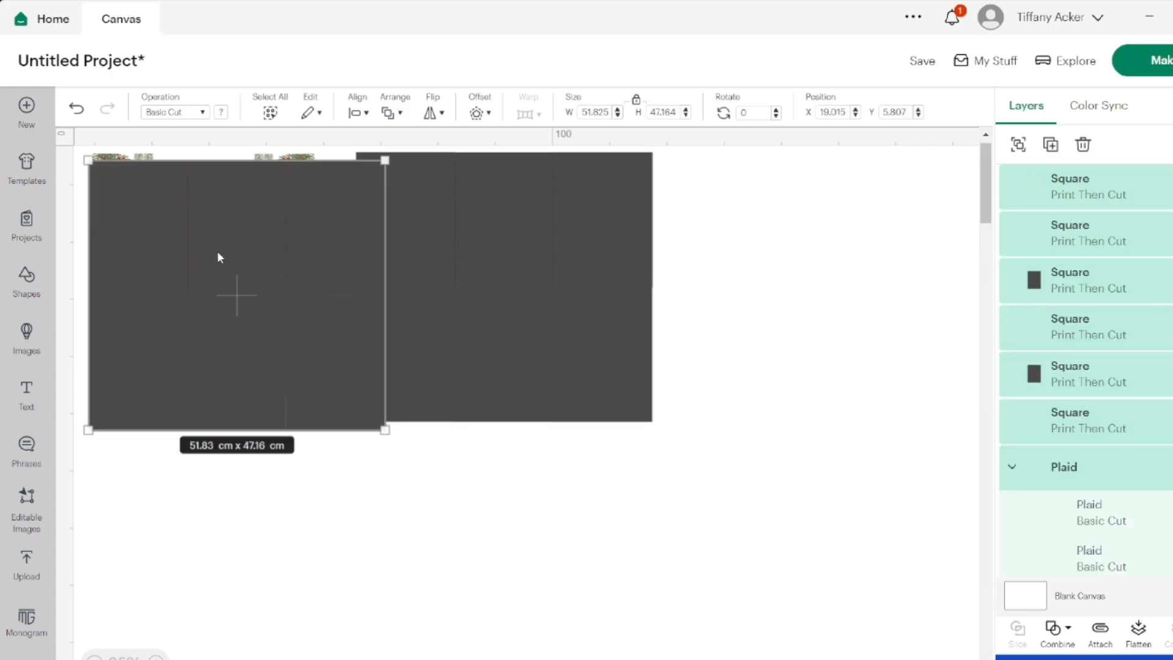
left_click_drag(217, 255, 792, 251)
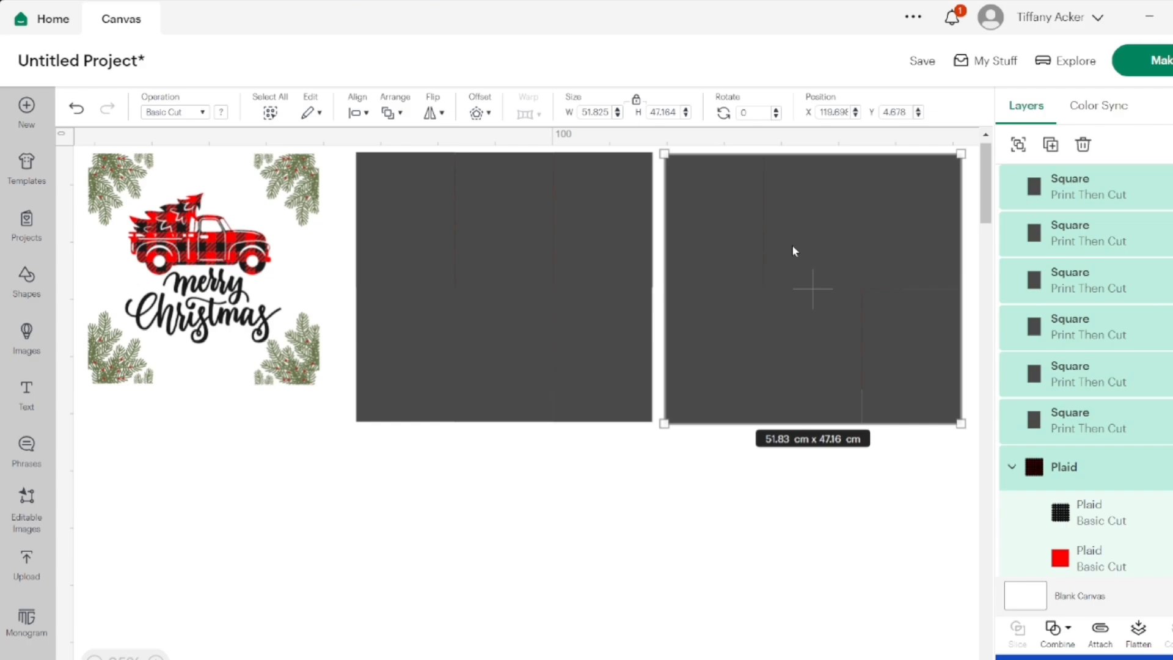
Duplicate the second plaid-and-rectangles set and place the third set to its right
scroll(792, 244, "right", 5)
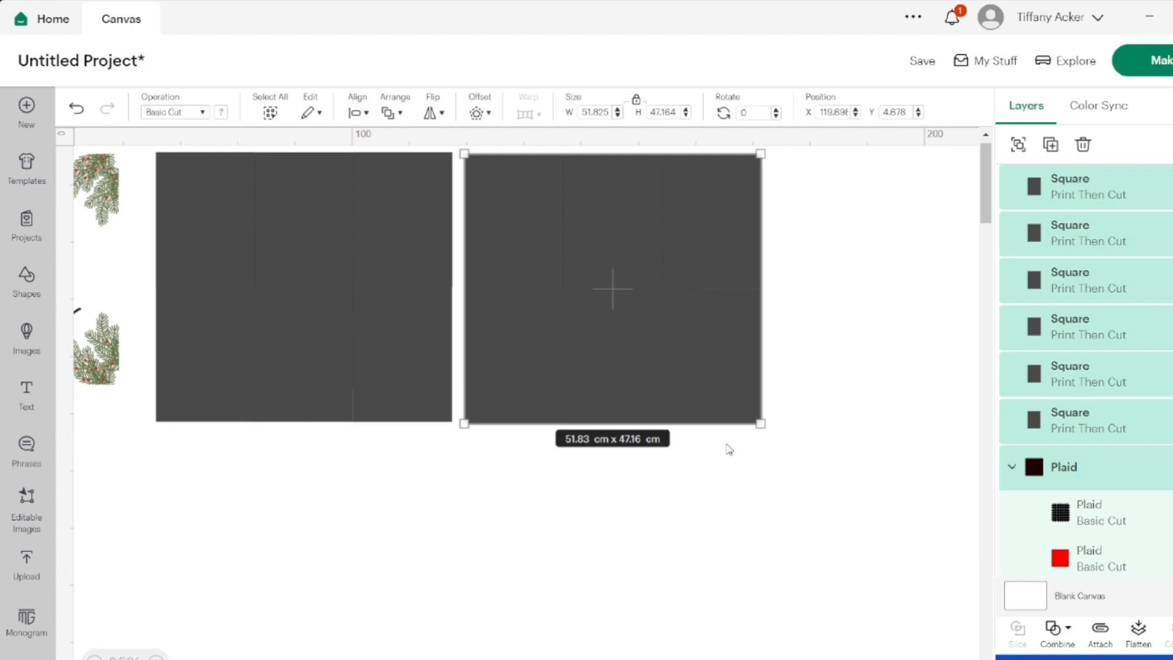
right_click(706, 332)
left_click(741, 266)
left_click_drag(282, 267, 910, 251)
Try to duplicate the three plaid sets together from an incomplete selection, and undo the misplaced copy
scroll(911, 251, "right", 3)
left_click_drag(757, 518, 121, 220)
right_click(200, 253)
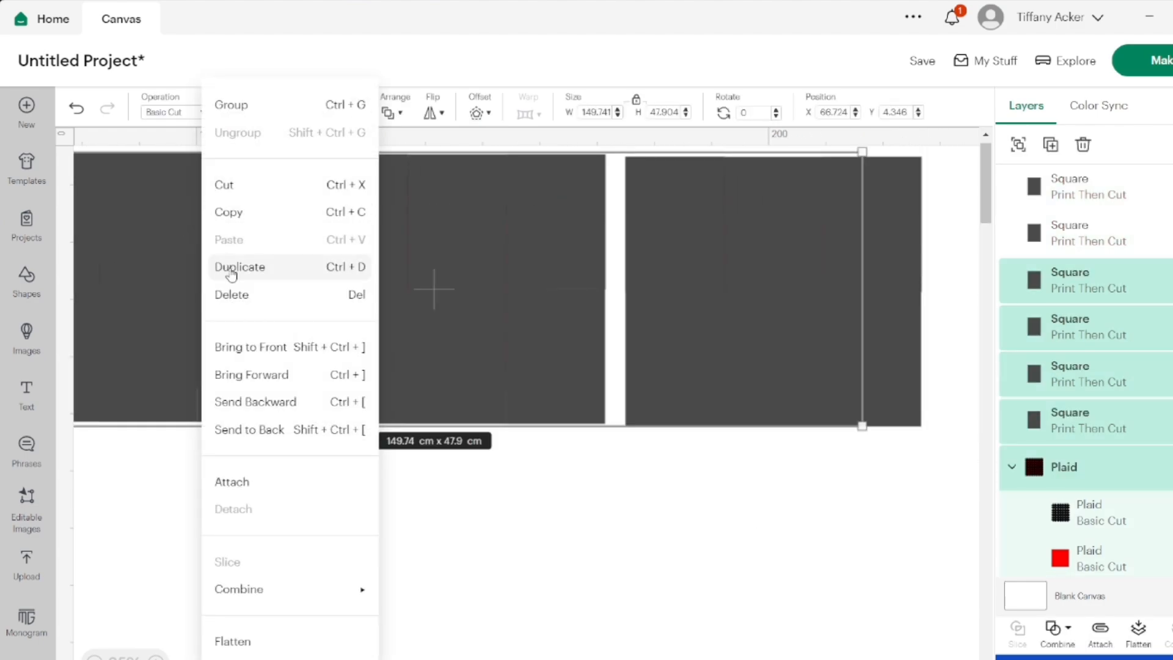
left_click(231, 269)
left_click_drag(229, 267, 380, 372)
left_click(76, 108)
left_click(77, 110)
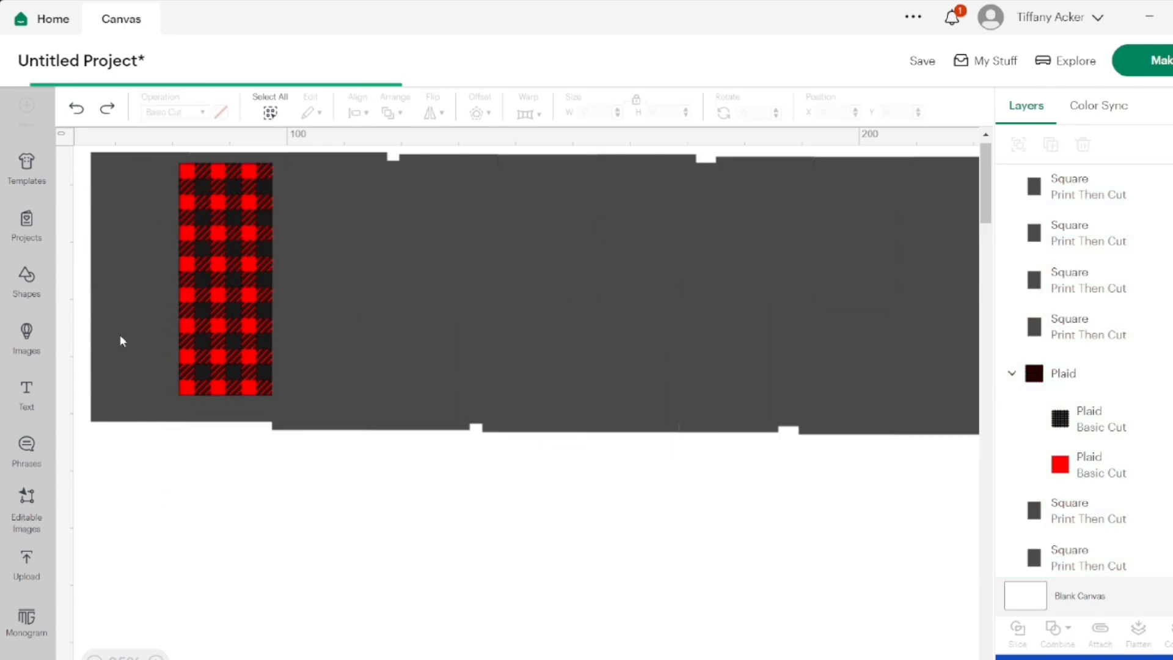
Duplicate all three plaid-and-rectangles sets together and place the copies as a second row beneath the originals
left_click_drag(151, 482, 1028, 176)
scroll(636, 481, "right", 1)
scroll(606, 377, "left", 1)
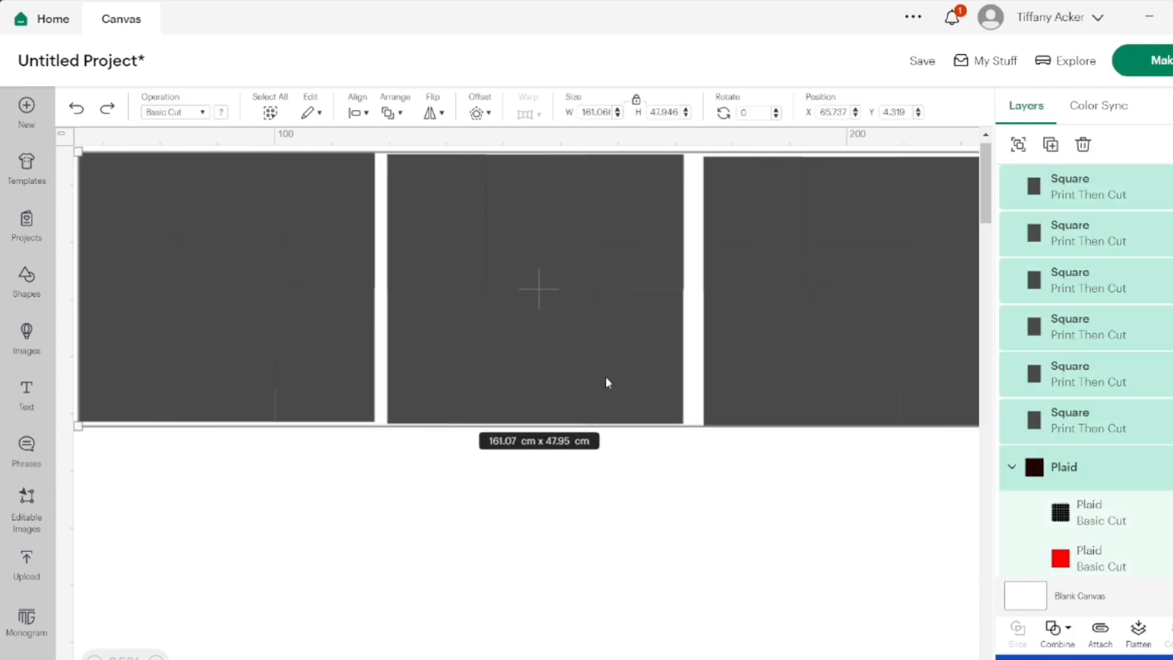
right_click(606, 382)
left_click(652, 223)
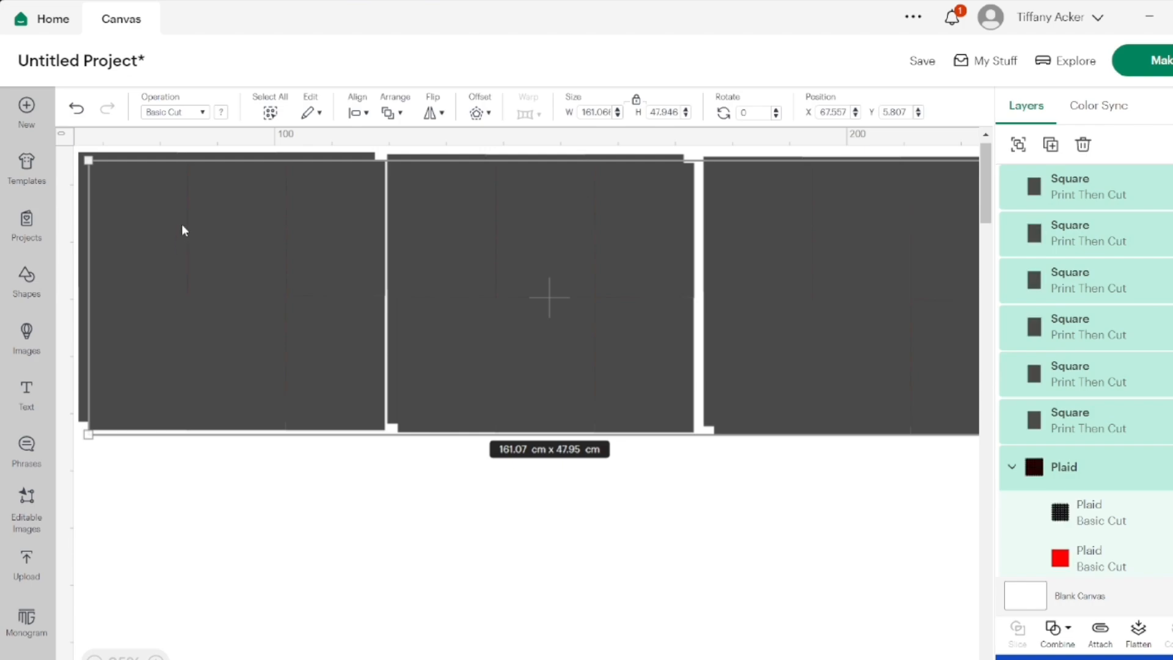
left_click_drag(182, 223, 174, 501)
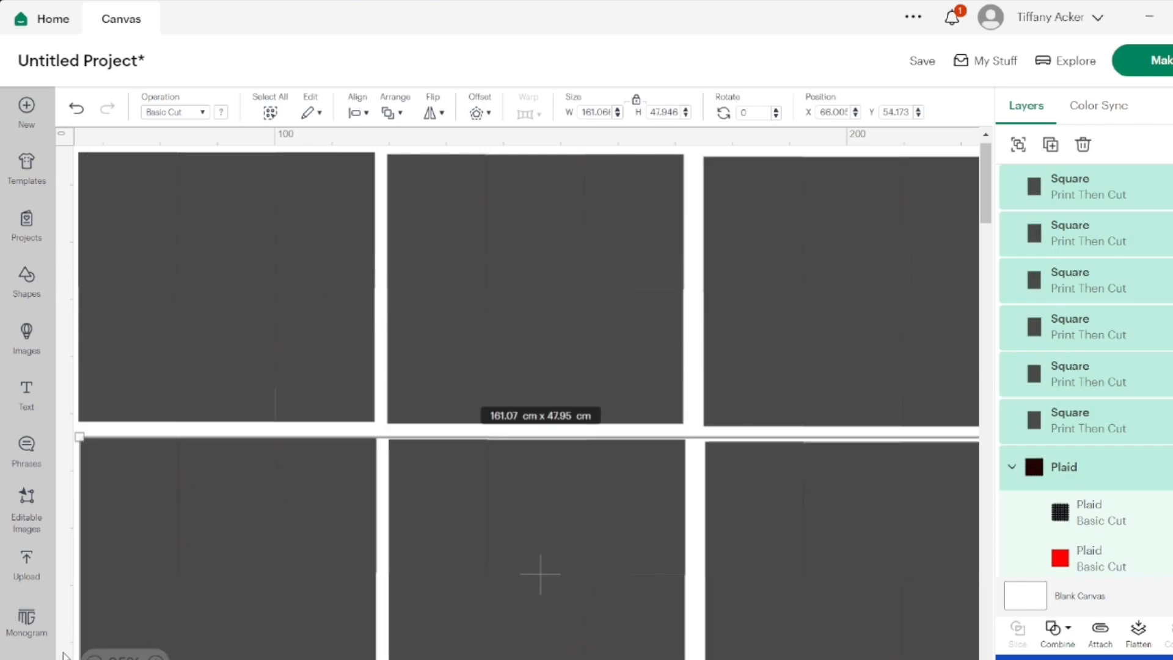
scroll(291, 578, "right", 3)
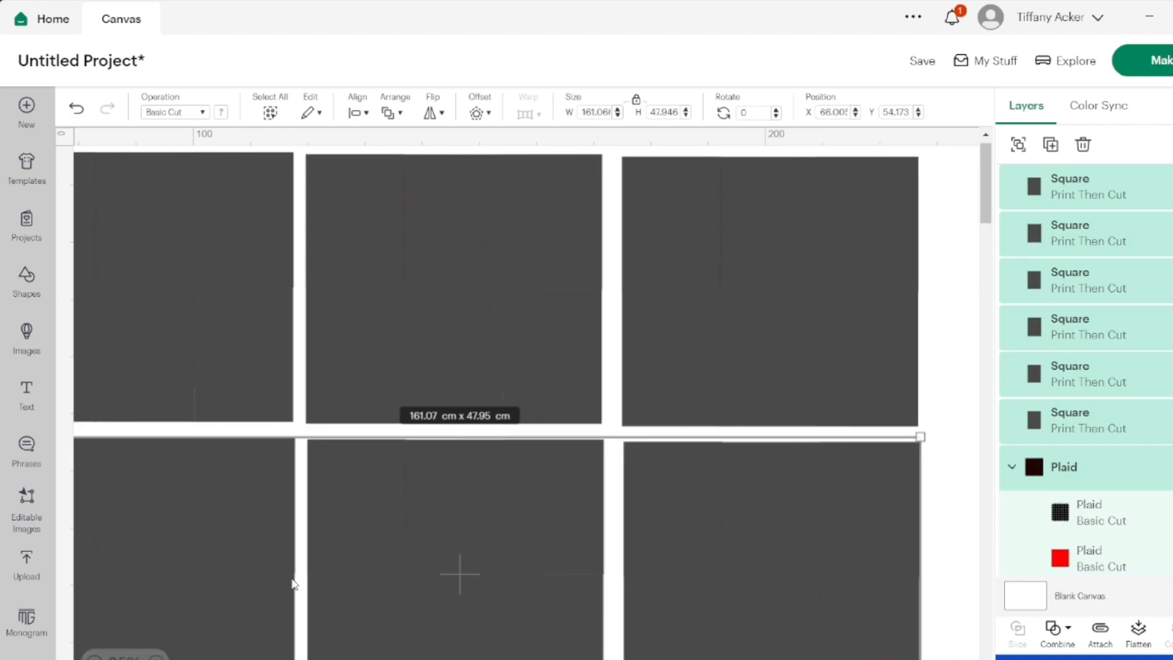
scroll(293, 584, "left", 3)
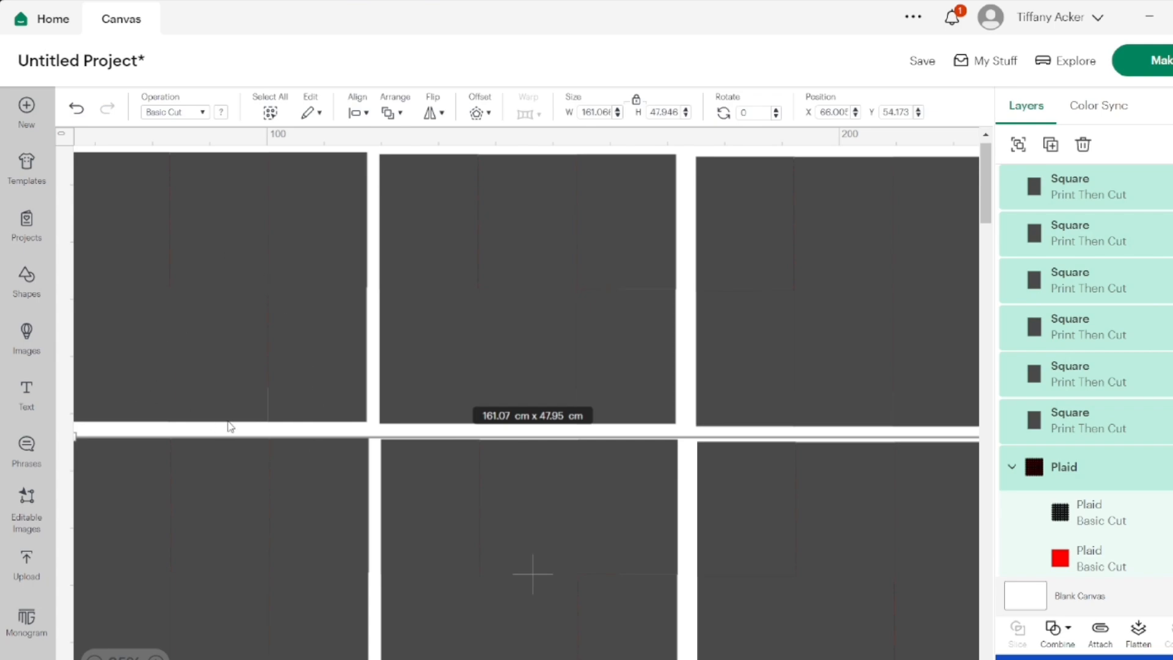
scroll(227, 422, "down", 5)
left_click(272, 621)
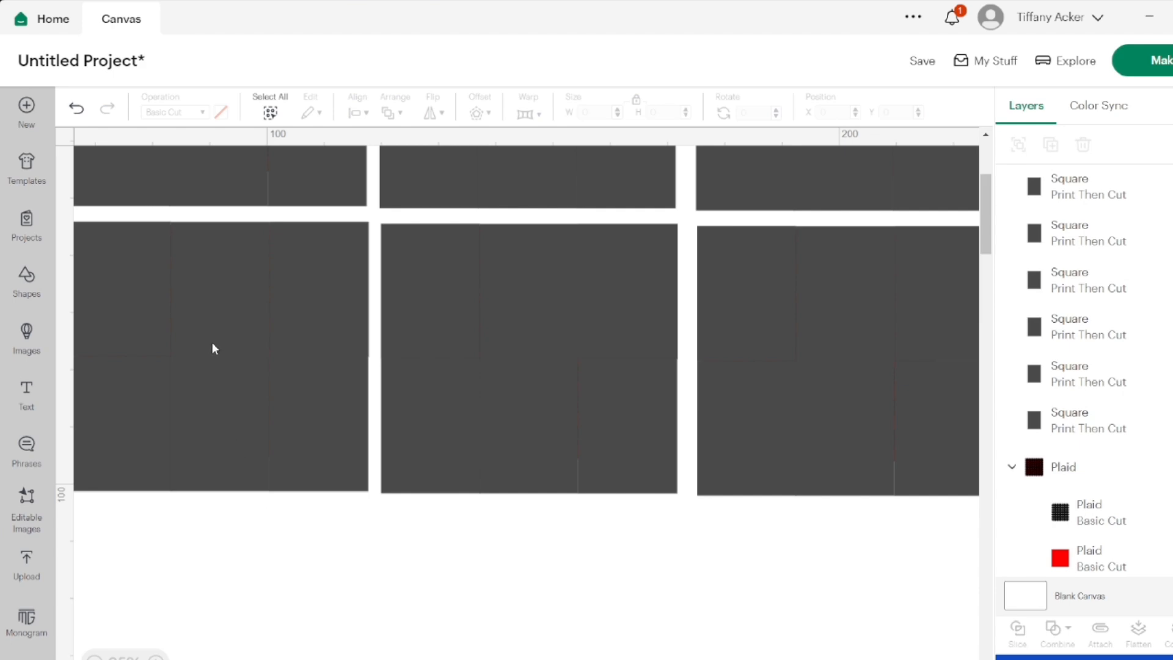
Delete every rectangle except the upper-left one from the first plaid set in the second row
left_click(214, 327)
key("Delete")
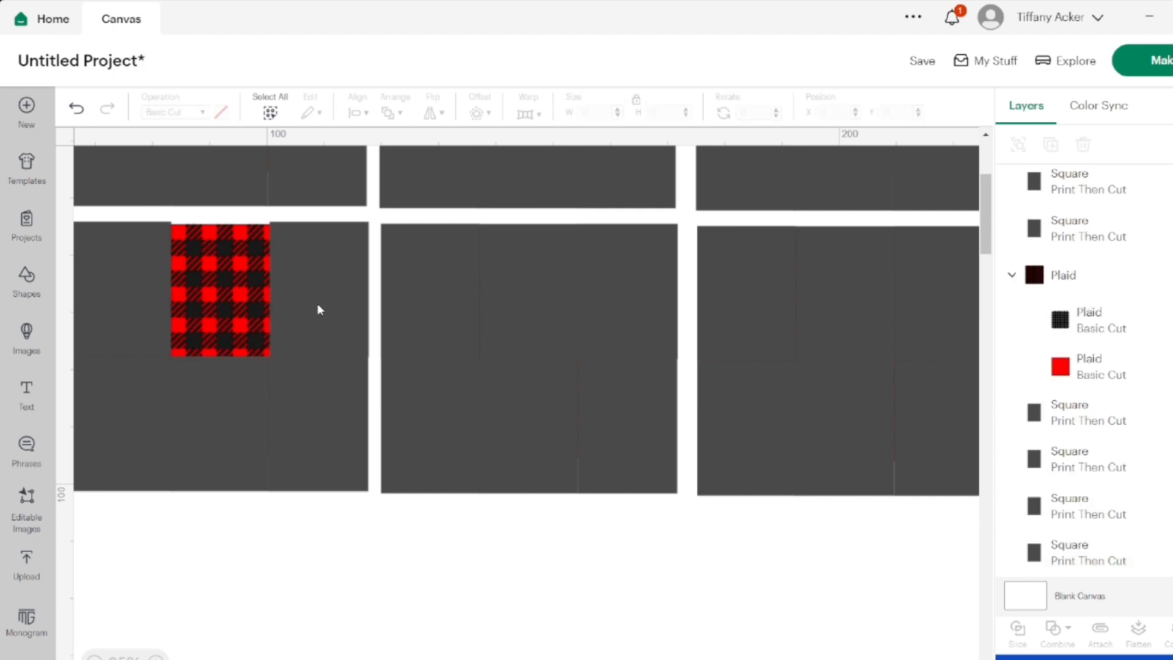
left_click(353, 299)
key("Delete")
left_click(354, 401)
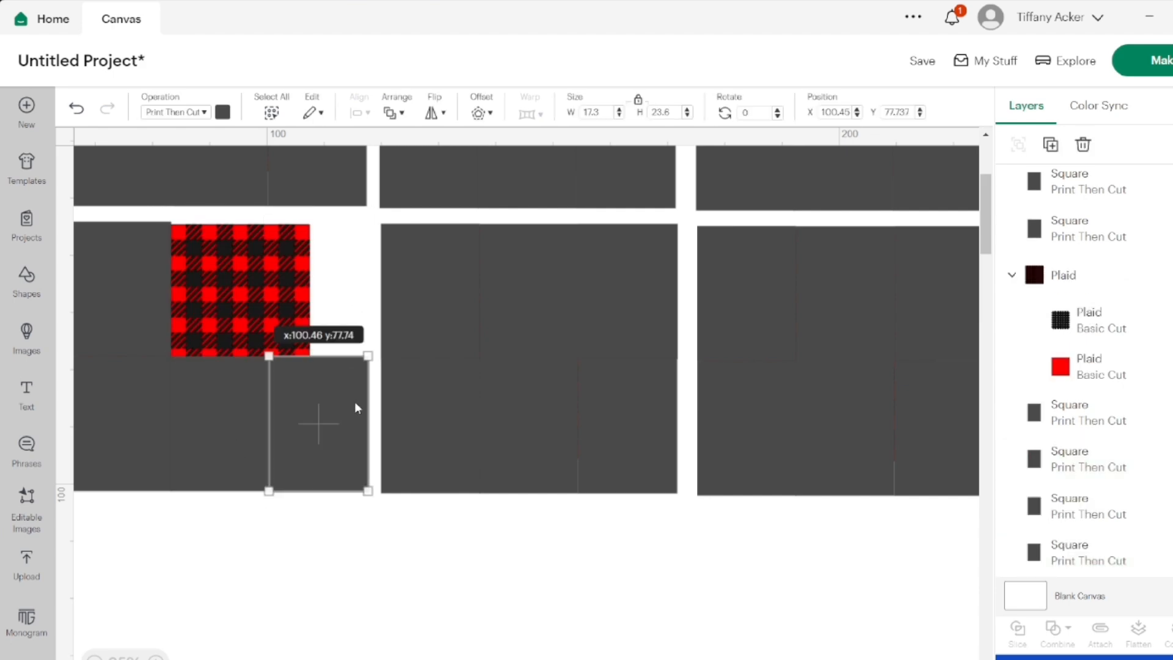
key("Delete")
left_click(233, 419)
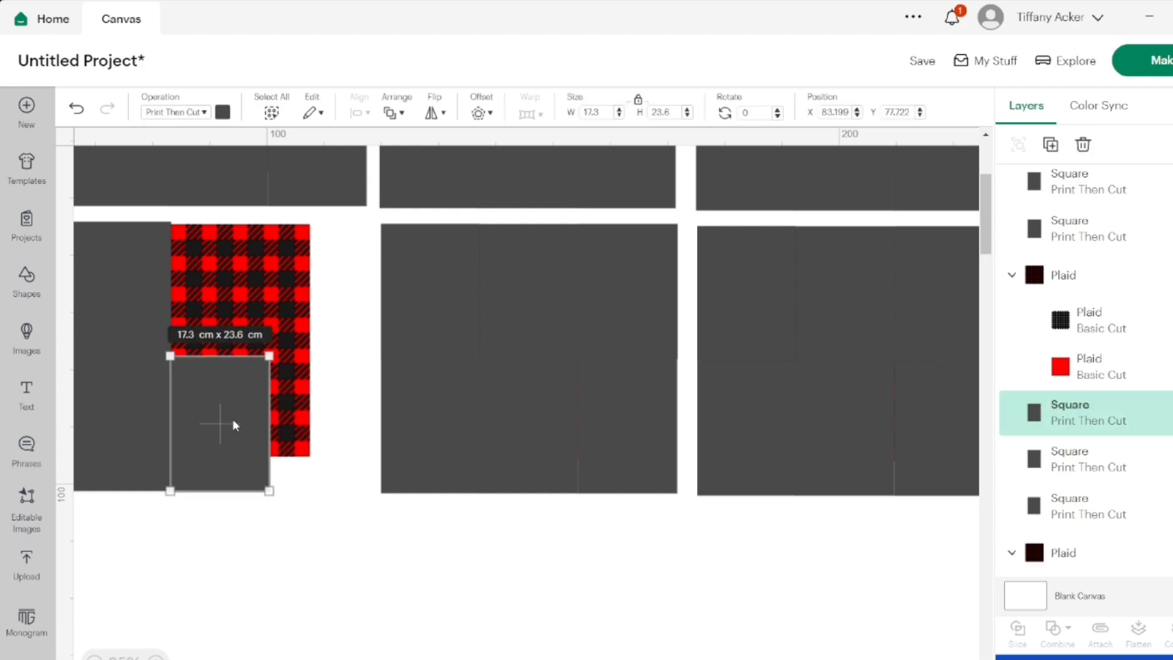
key("Delete")
left_click(137, 436)
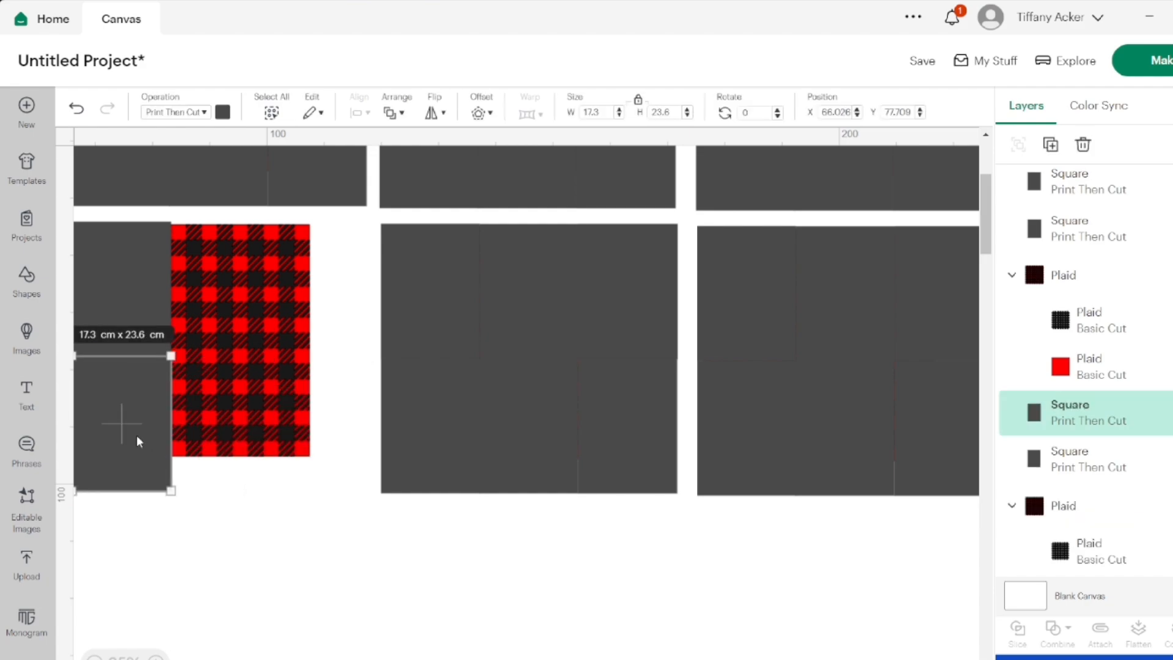
key("Delete")
scroll(137, 435, "up", 3)
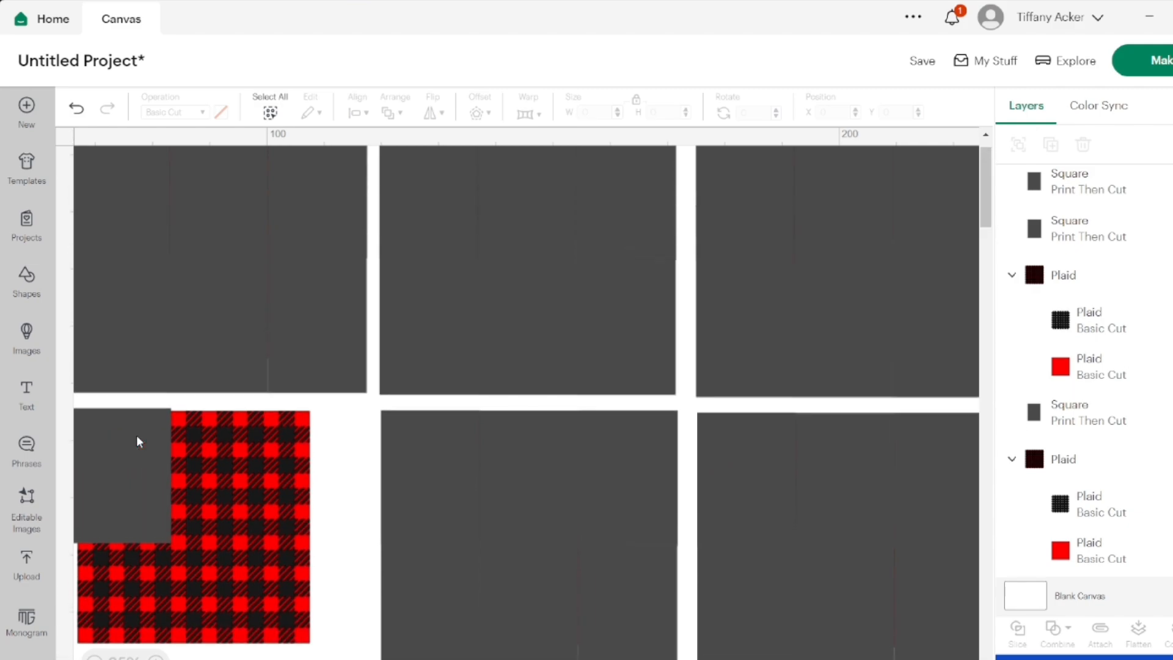
scroll(137, 435, "left", 1)
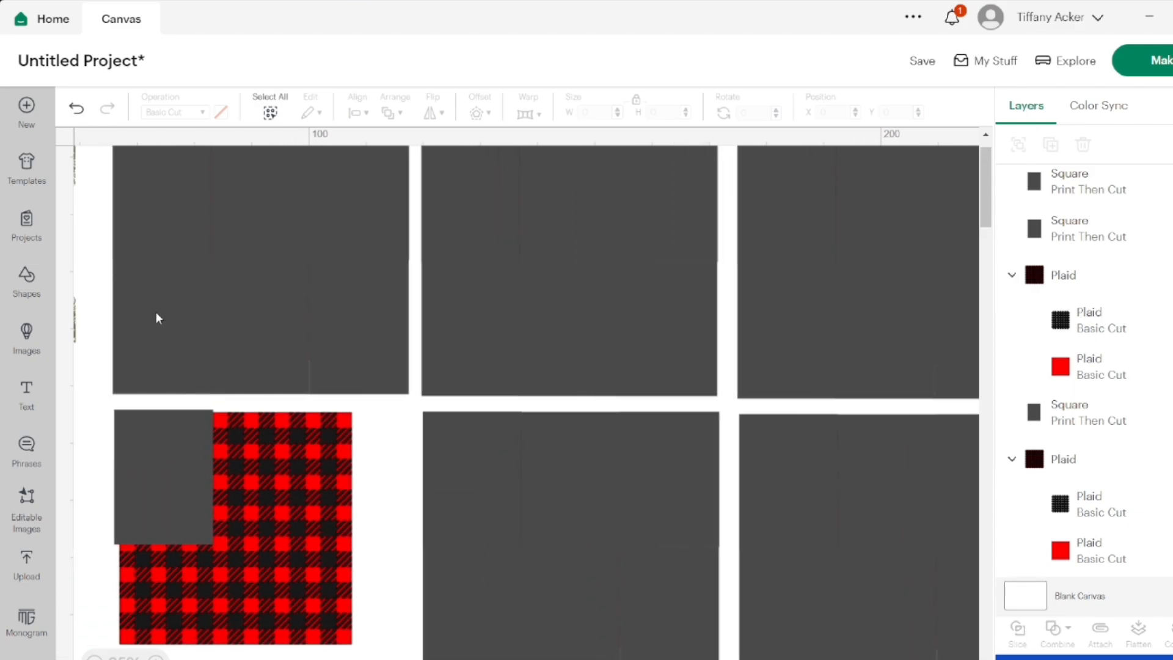
Restore the lower rectangles on the first plaid in the second row and delete all except the lower-left one
left_click(241, 239)
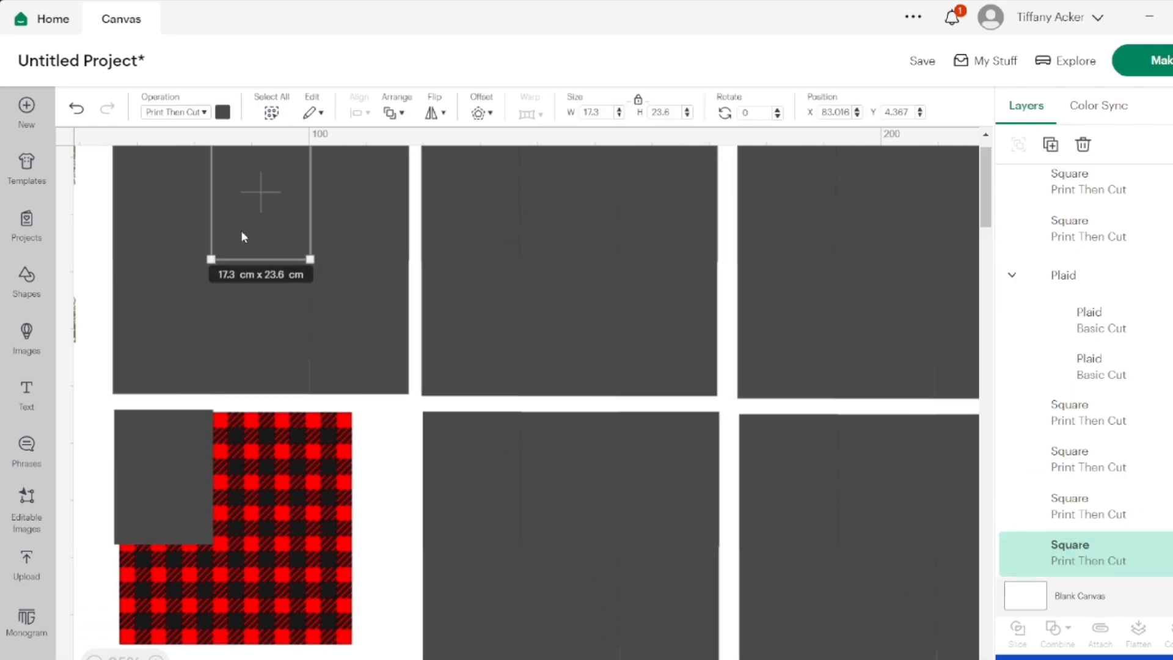
left_click(76, 112)
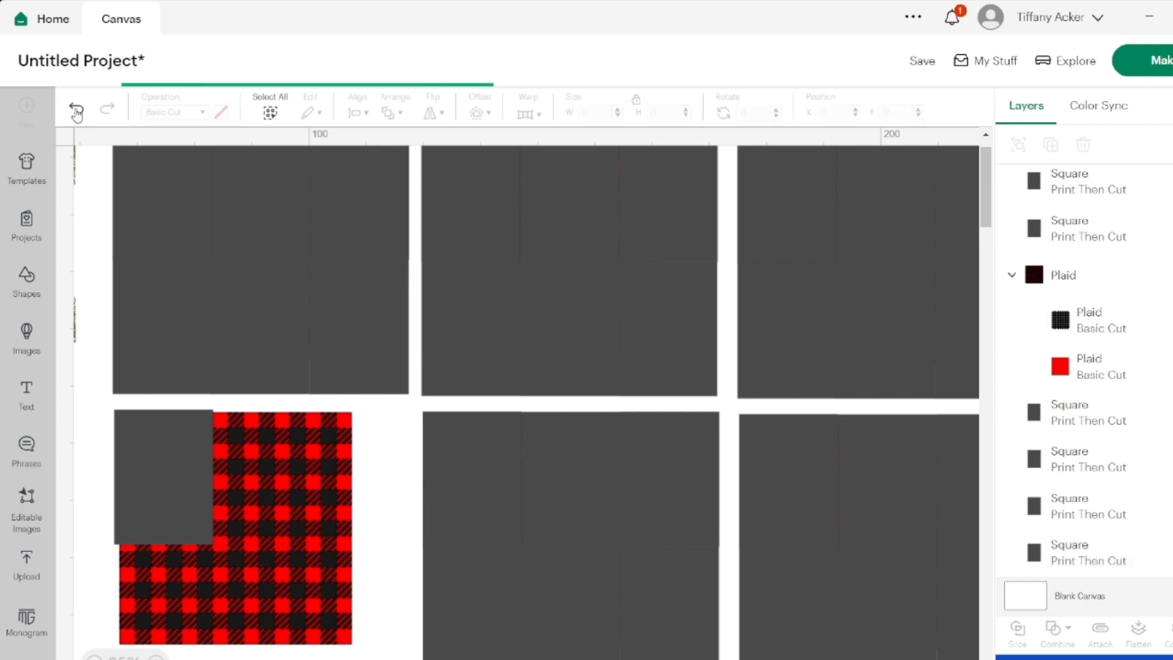
left_click(77, 112)
left_click(255, 592)
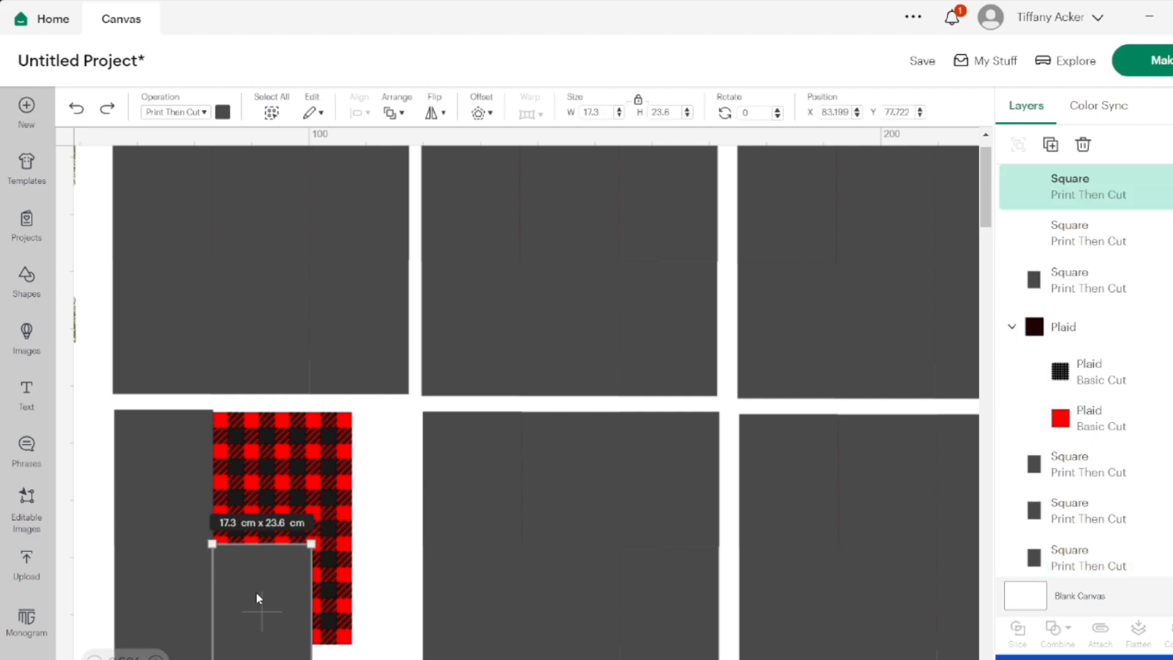
key("Delete")
left_click(182, 505)
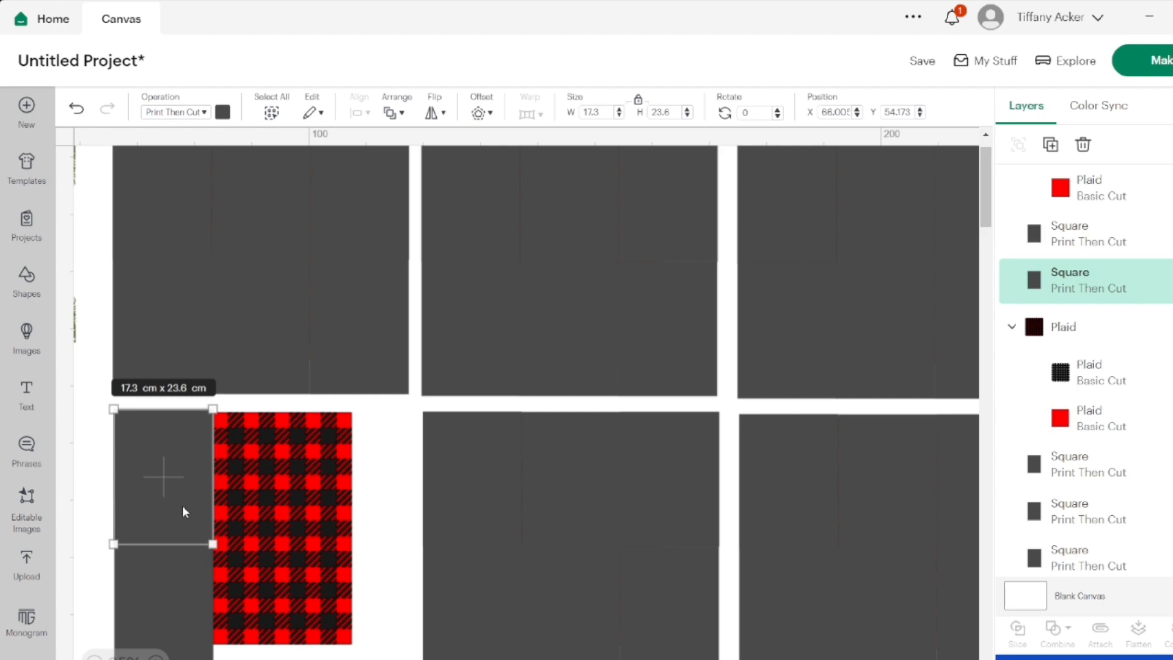
key("Delete")
Delete every rectangle except the upper-left one from the first plaid set in the top row
left_click(167, 331)
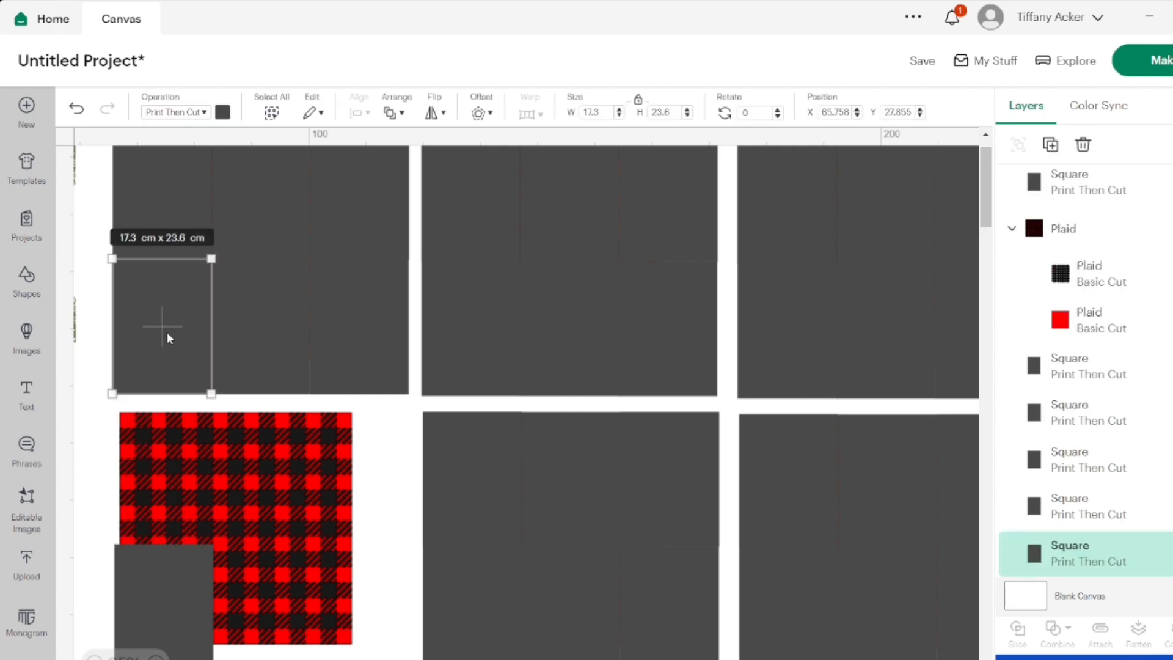
key("Delete")
left_click(239, 343)
key("Delete")
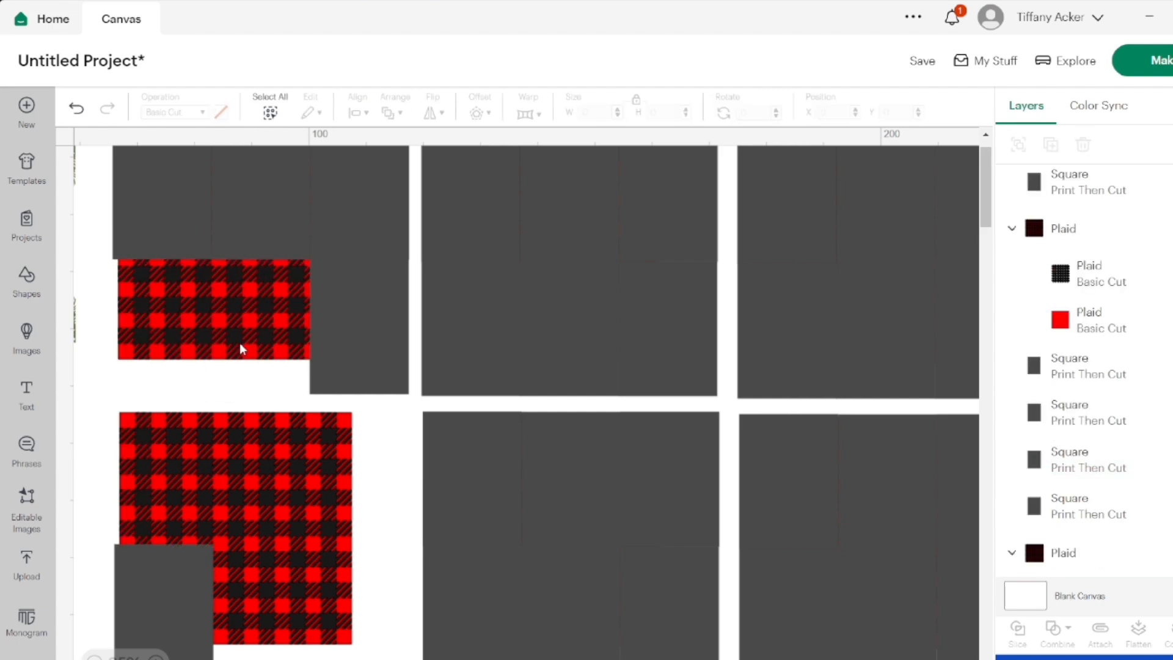
left_click(254, 209)
key("Delete")
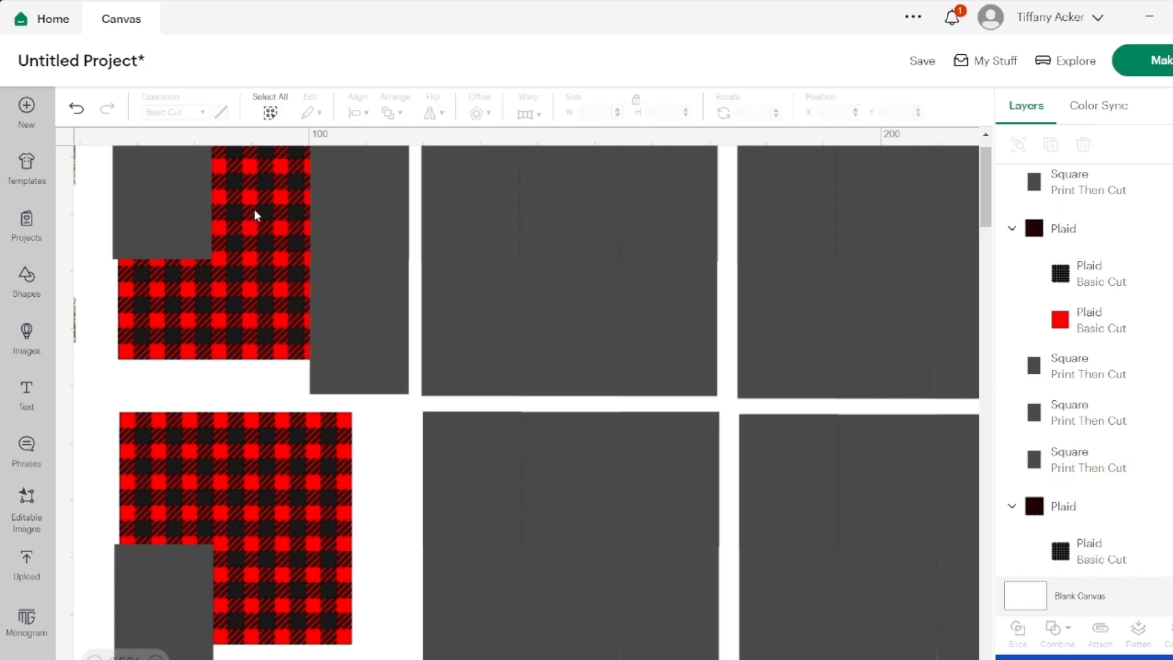
left_click(374, 211)
key("Delete")
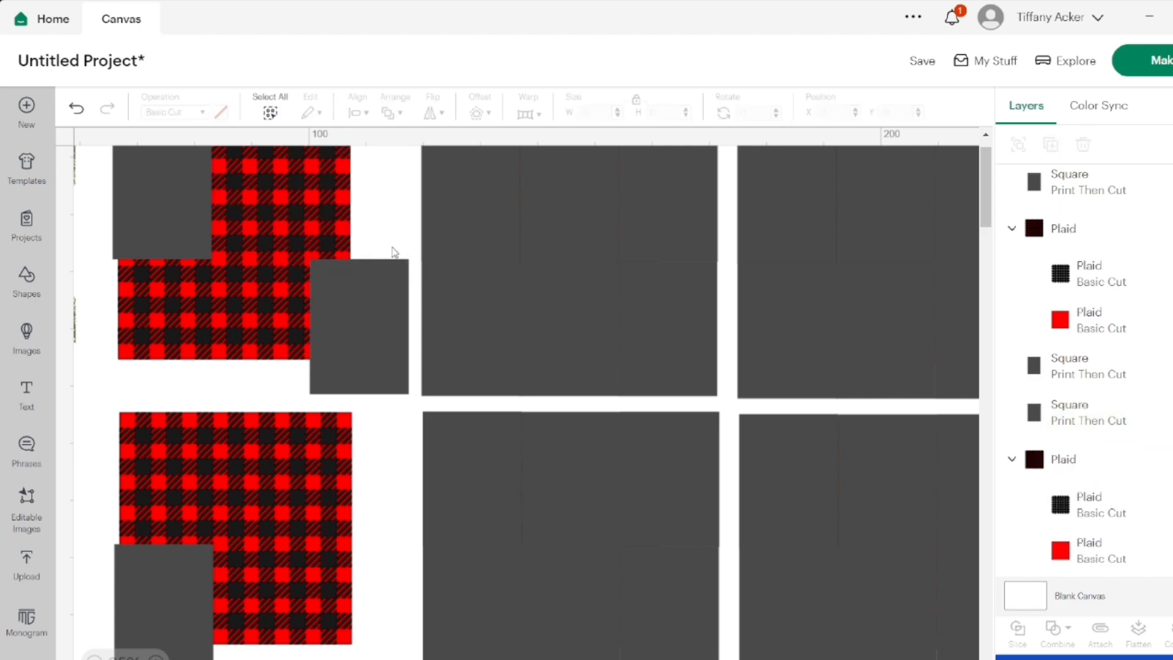
left_click(394, 331)
key("Delete")
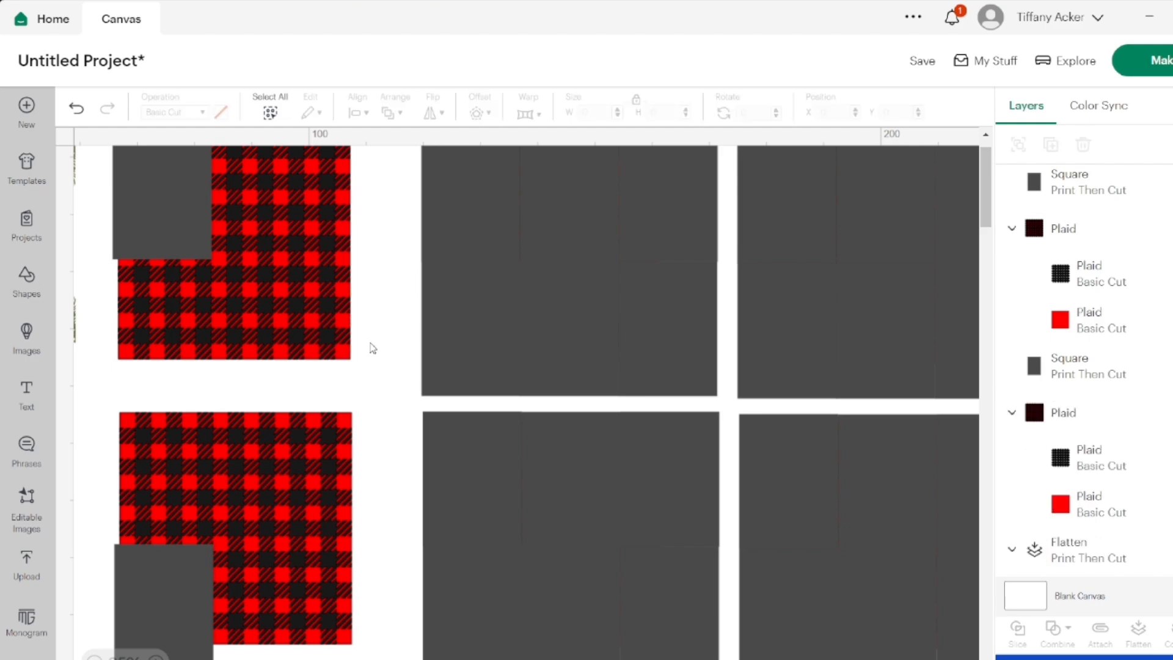
Delete every rectangle except the upper-middle one from the second plaid set in the top row
left_click(480, 212)
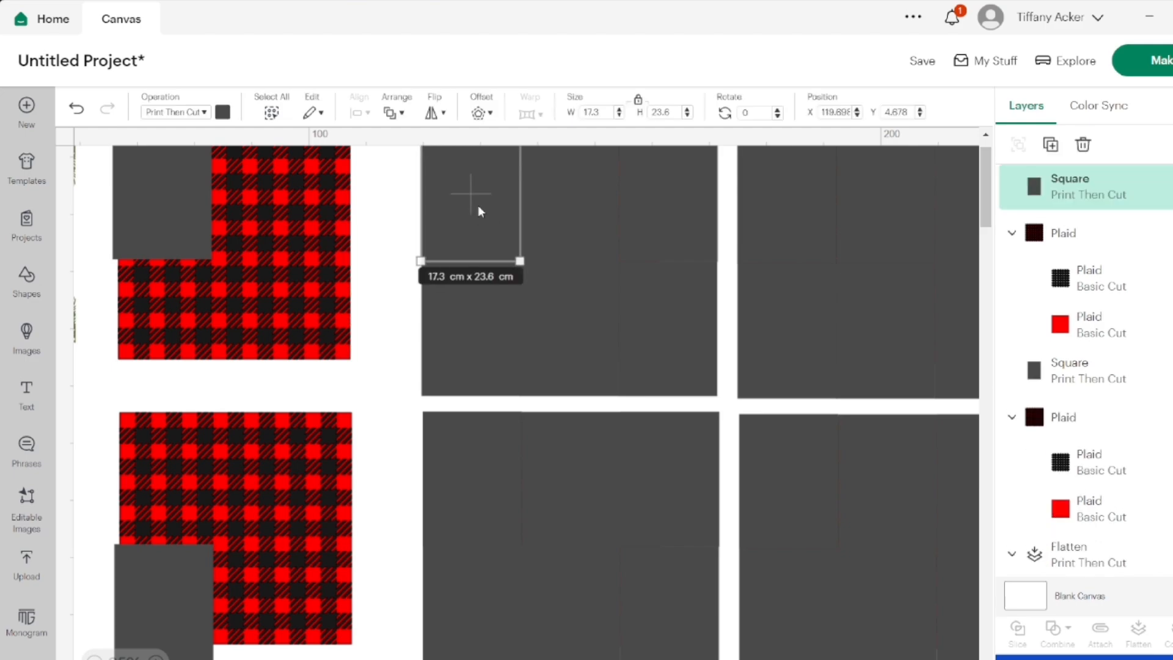
key("Delete")
left_click(478, 354)
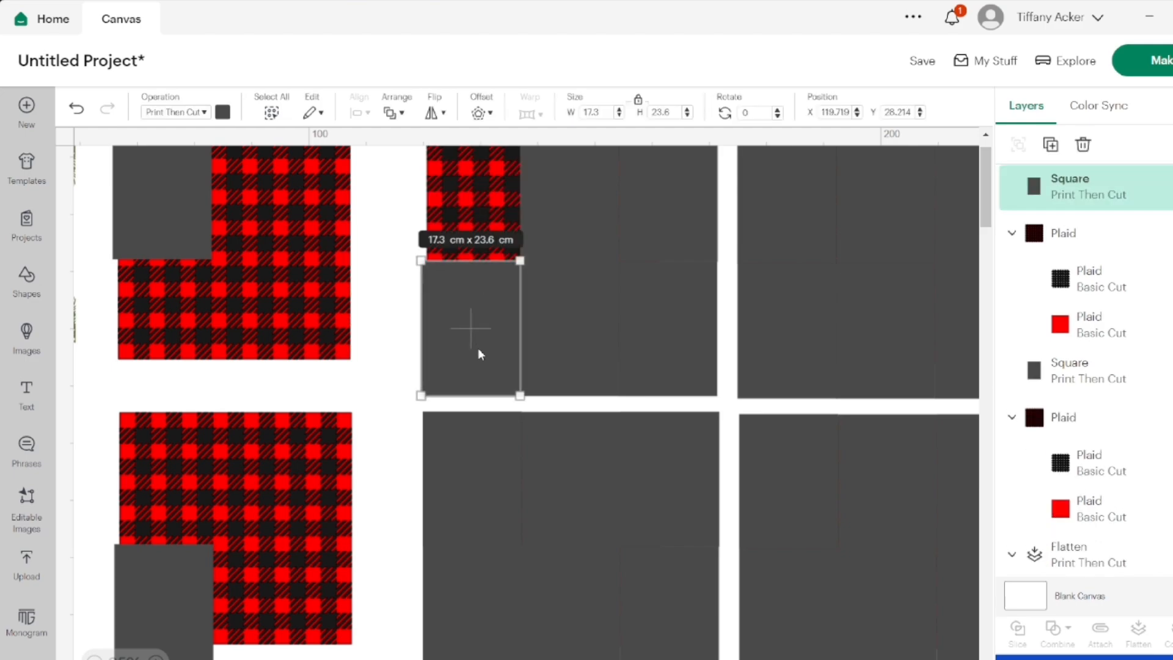
key("Delete")
left_click(546, 353)
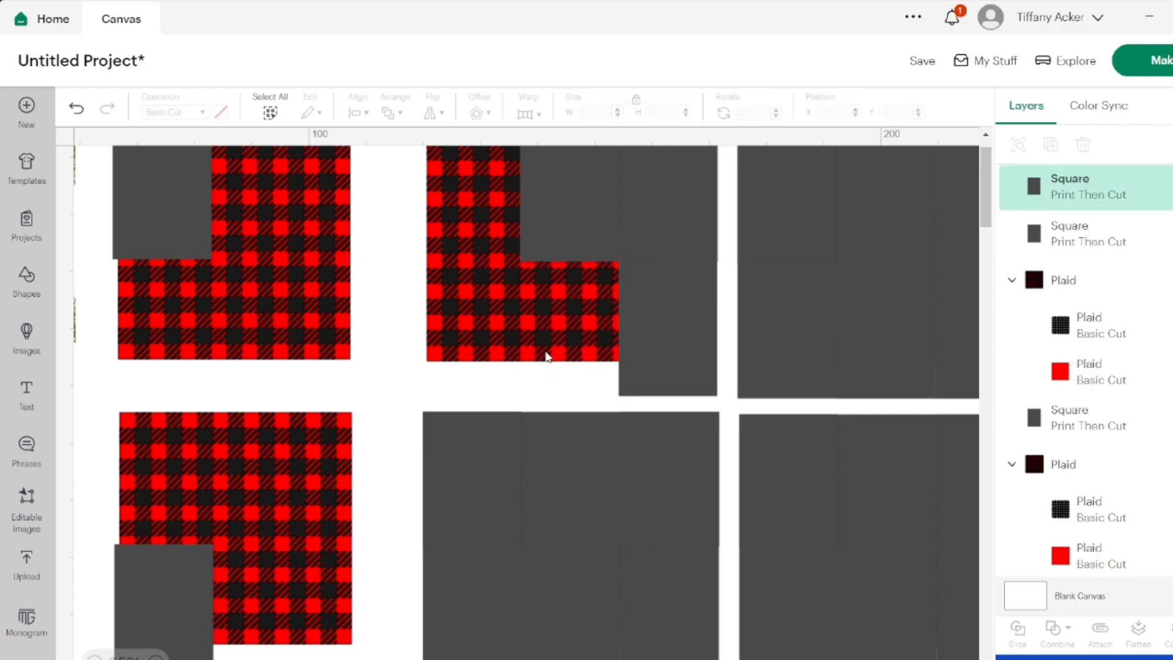
key("Delete")
left_click(645, 219)
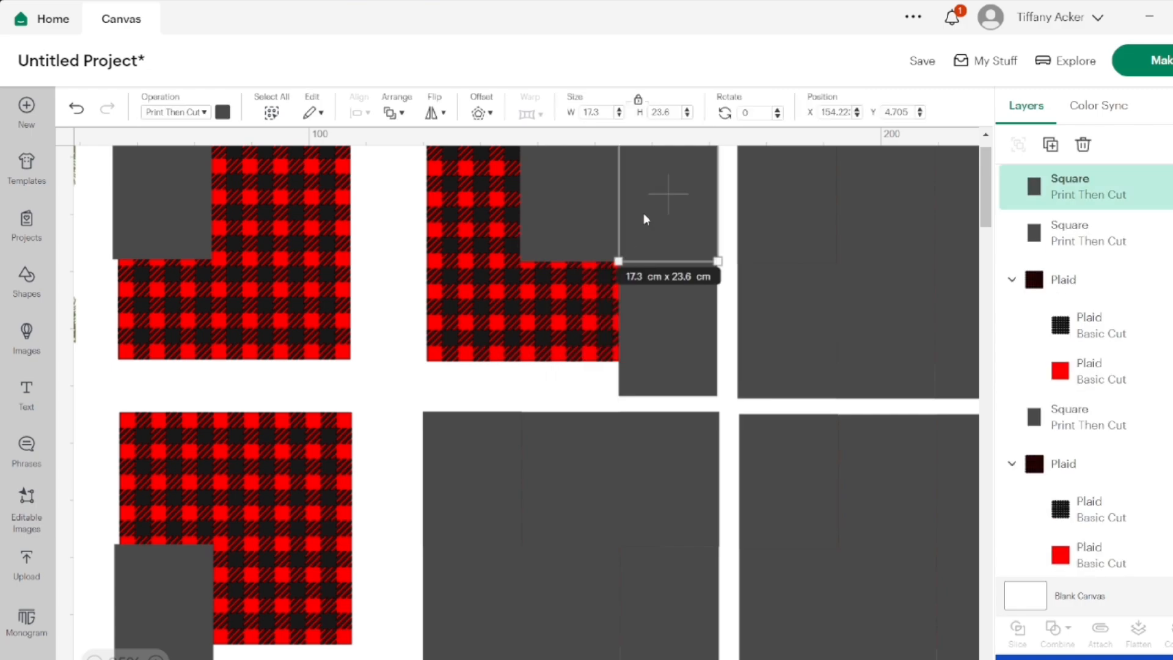
key("Delete")
left_click(650, 291)
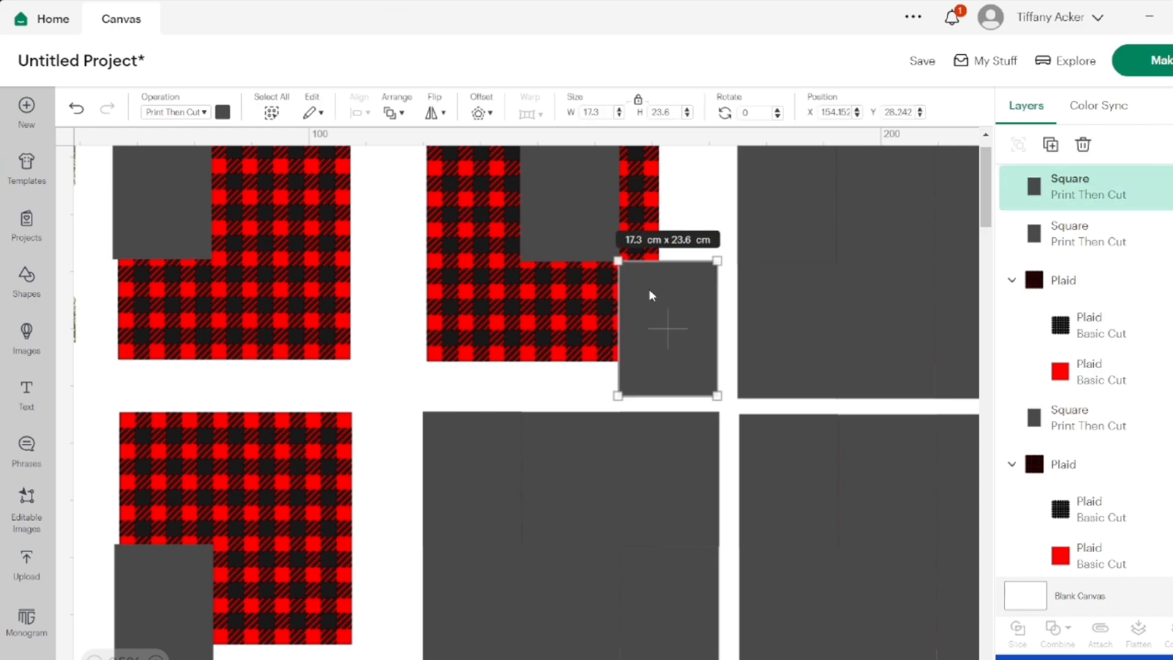
key("Delete")
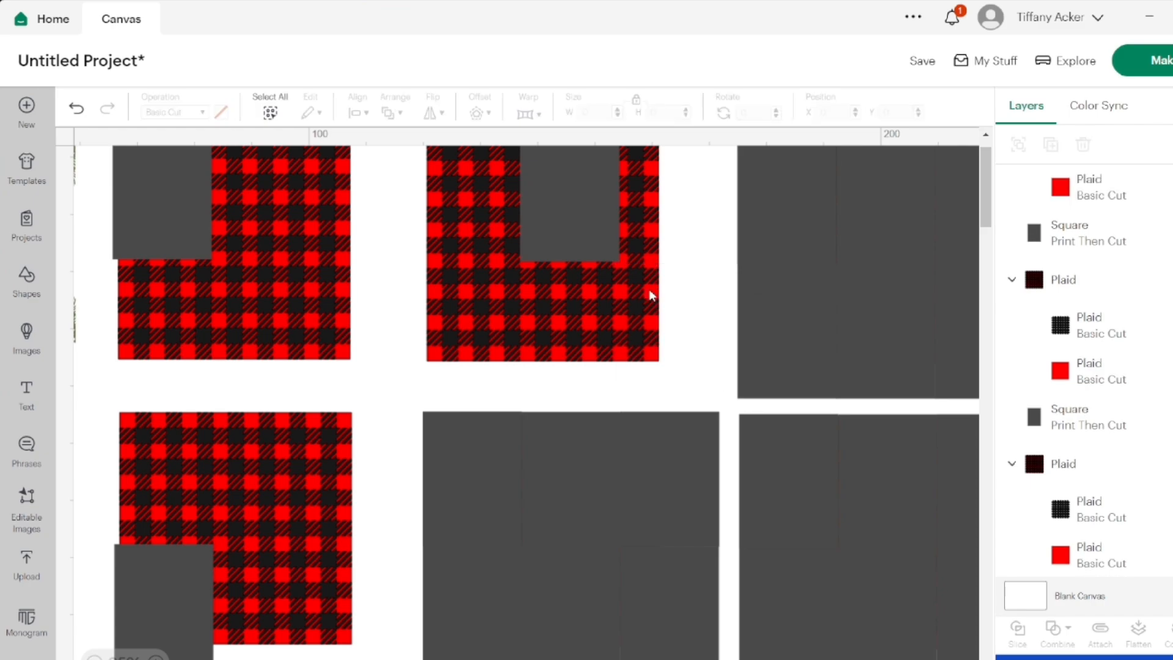
Delete every rectangle except the upper-right one from the third plaid set in the top row
scroll(649, 292, "right", 4)
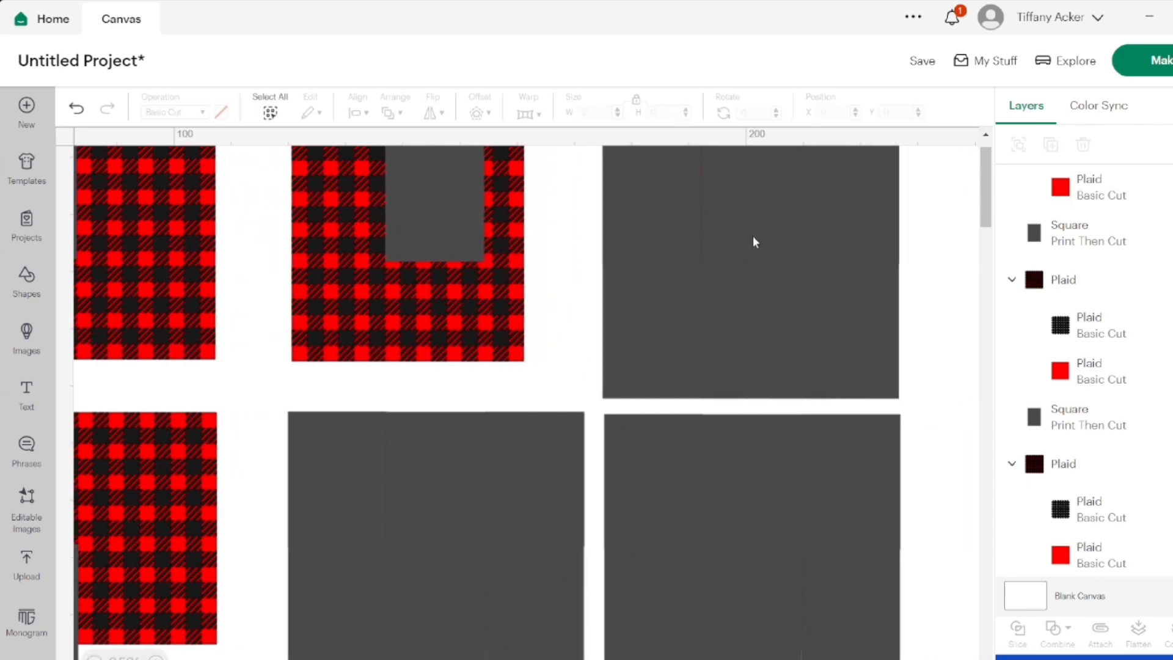
left_click(752, 236)
key("Delete")
left_click(670, 218)
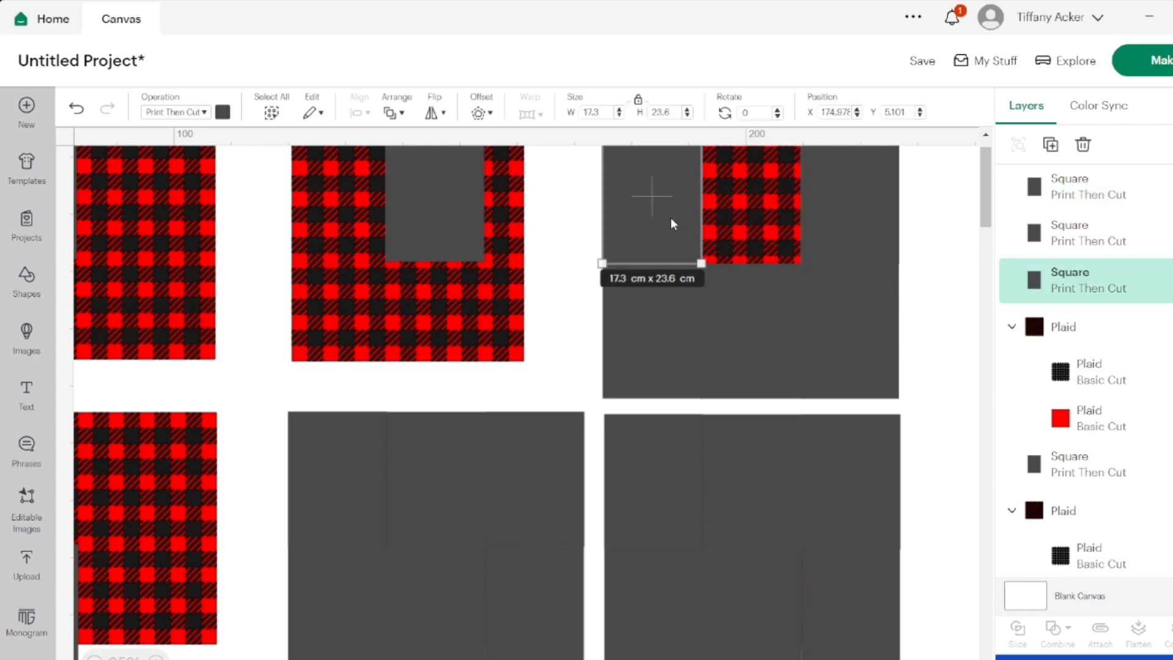
key("Delete")
left_click(668, 295)
key("Delete")
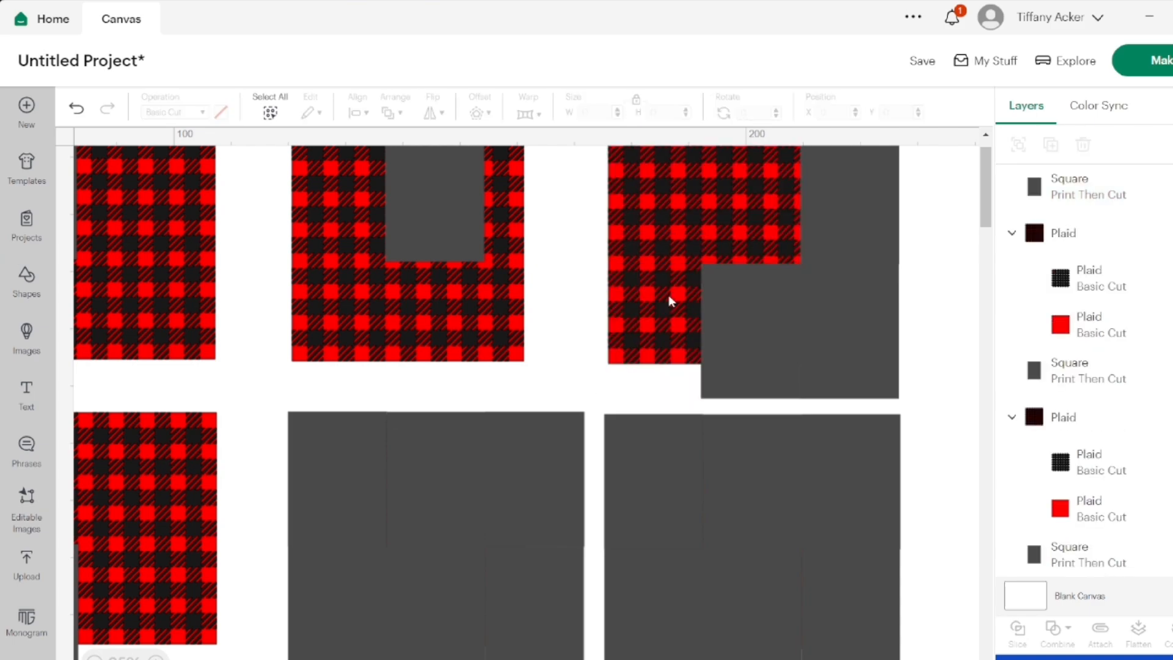
left_click(742, 333)
key("Delete")
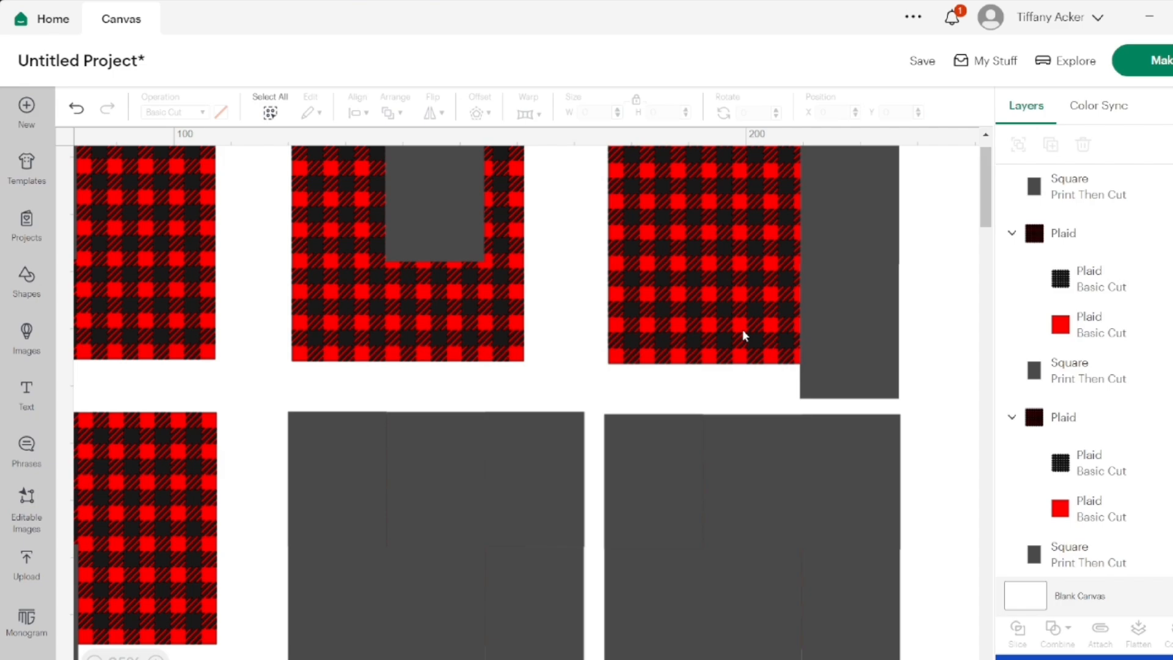
left_click(854, 333)
key("Delete")
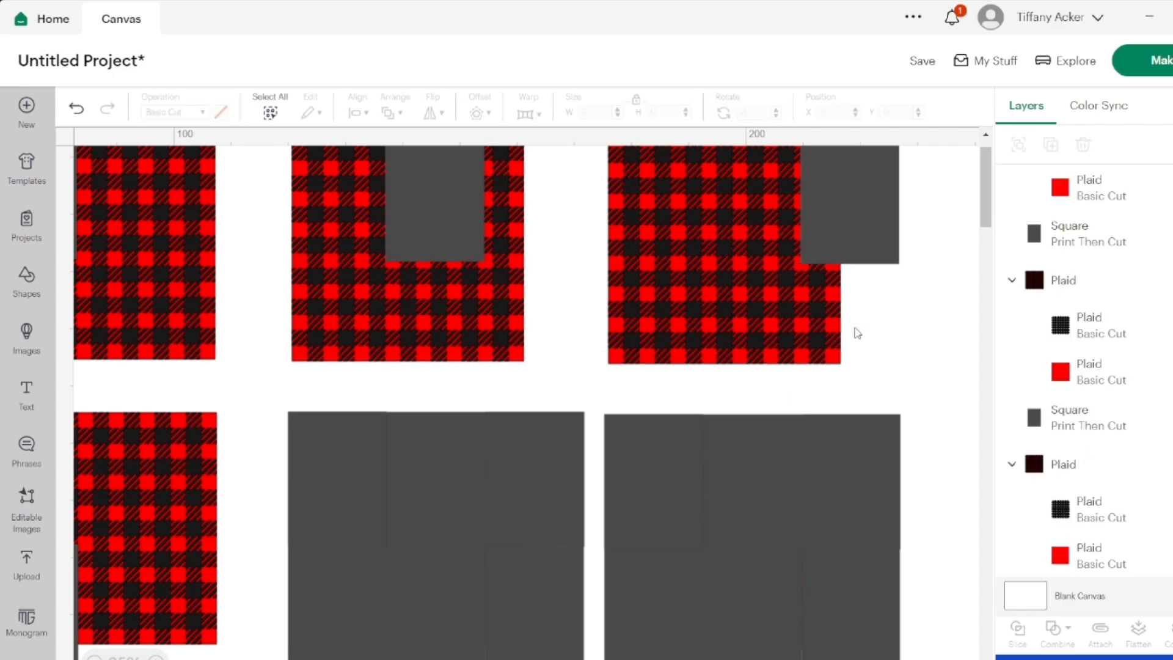
Delete every rectangle except the lower-right one from the third plaid set in the second row
scroll(857, 334, "down", 2)
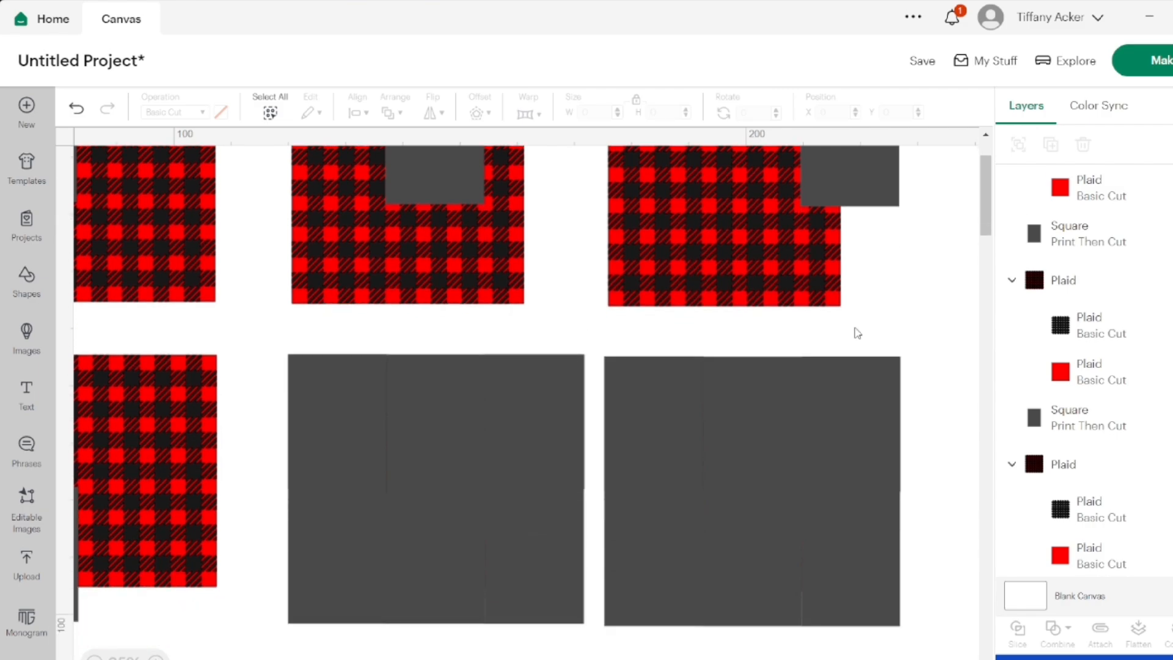
left_click(853, 412)
key("Delete")
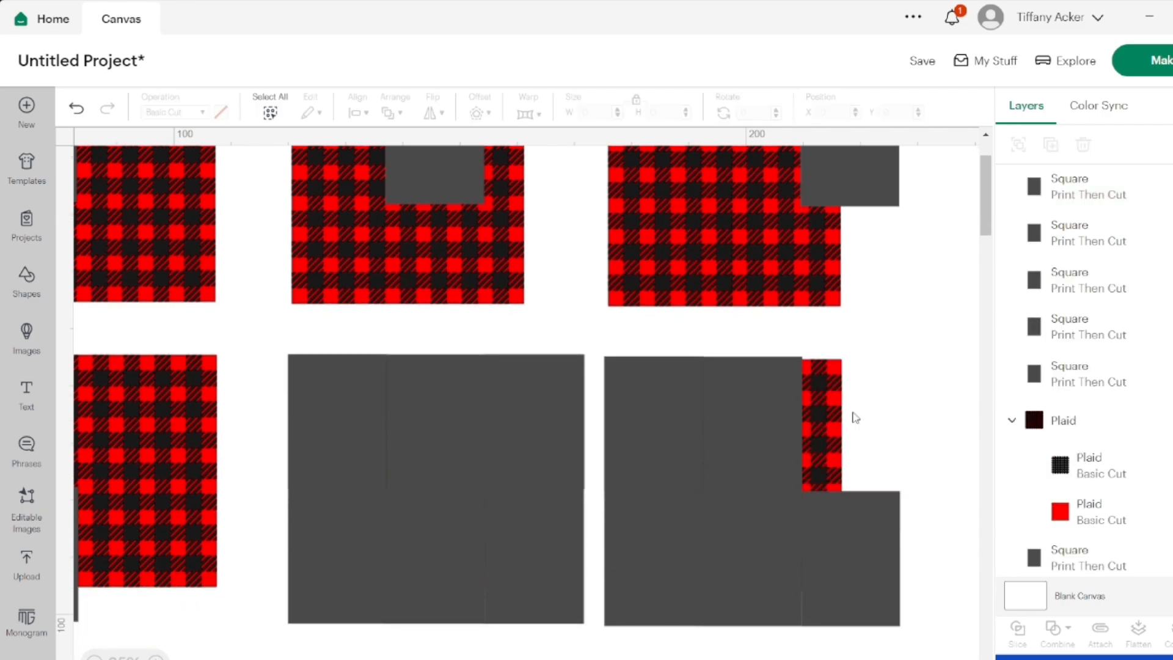
left_click(771, 410)
key("Delete")
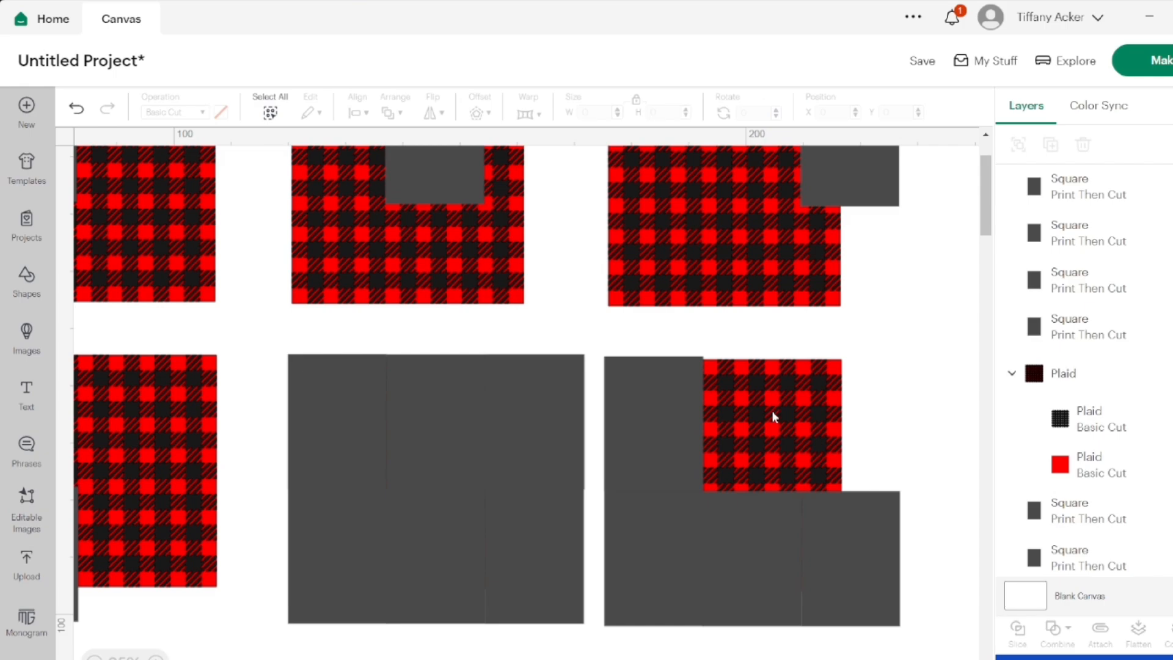
left_click(680, 424)
key("Delete")
left_click(650, 554)
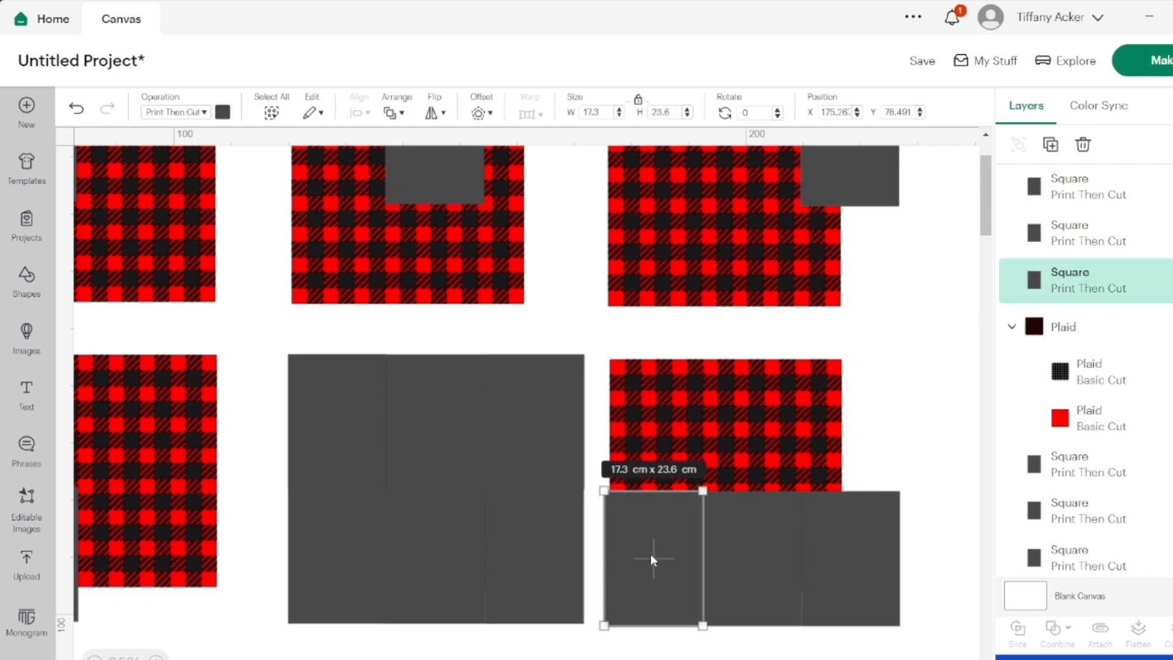
key("Delete")
left_click(732, 589)
key("Delete")
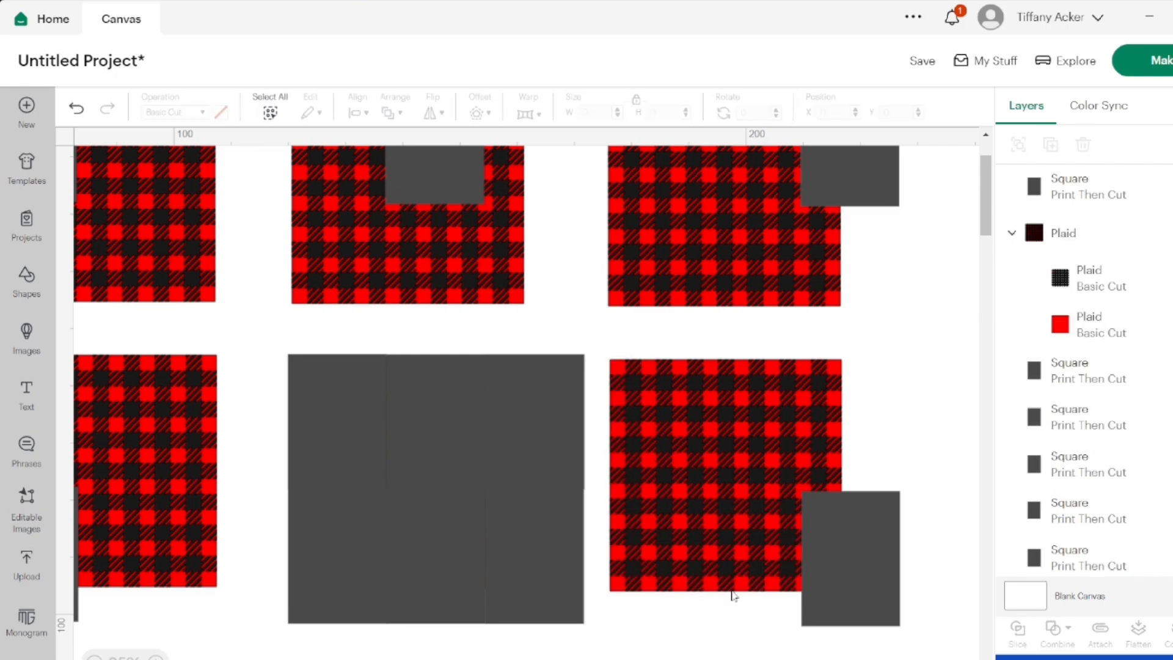
Delete every rectangle except the lower-middle one from the second plaid set in the second row
left_click(508, 588)
key("Delete")
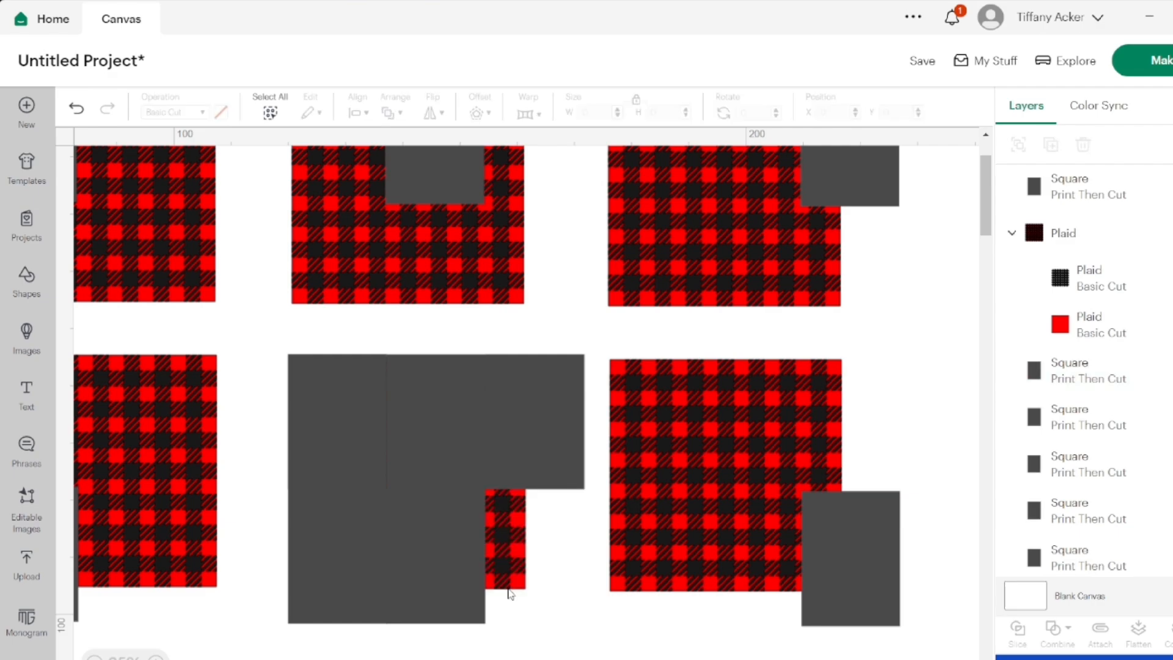
left_click(513, 435)
key("Delete")
left_click(430, 425)
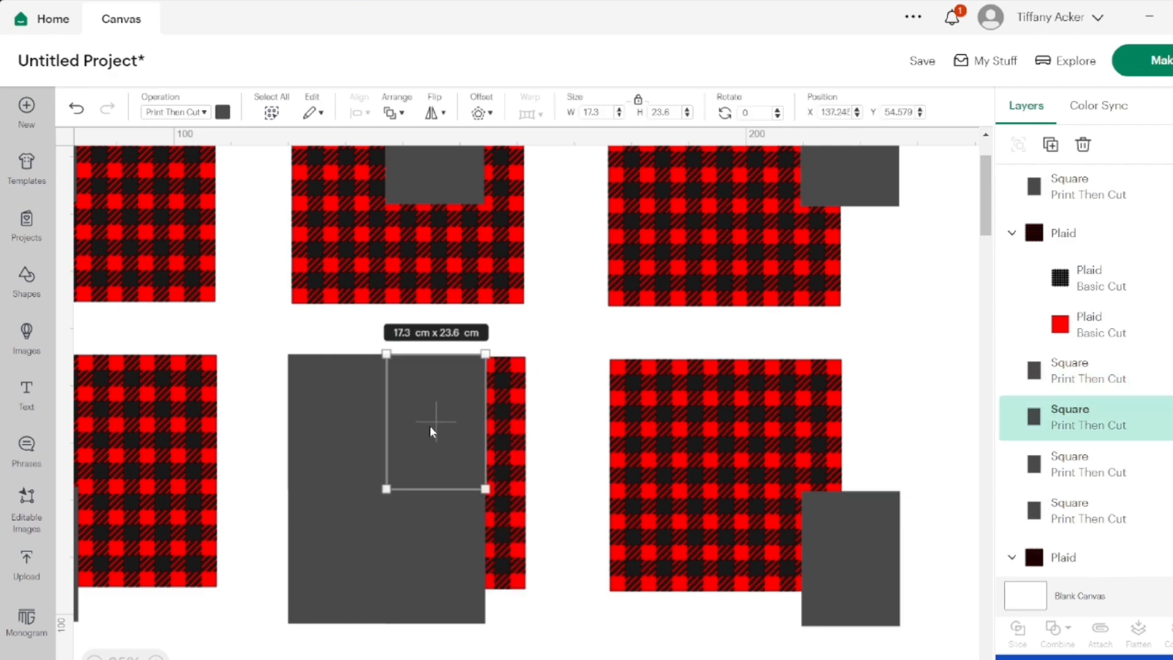
key("Delete")
left_click(360, 437)
key("Delete")
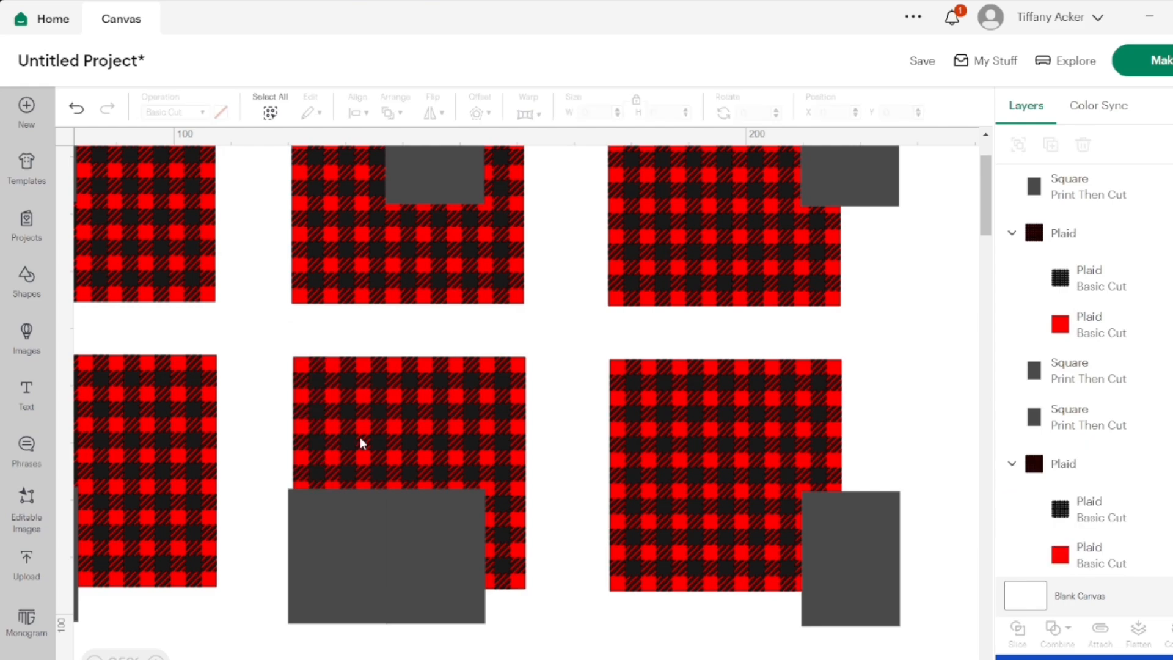
left_click(324, 540)
key("Delete")
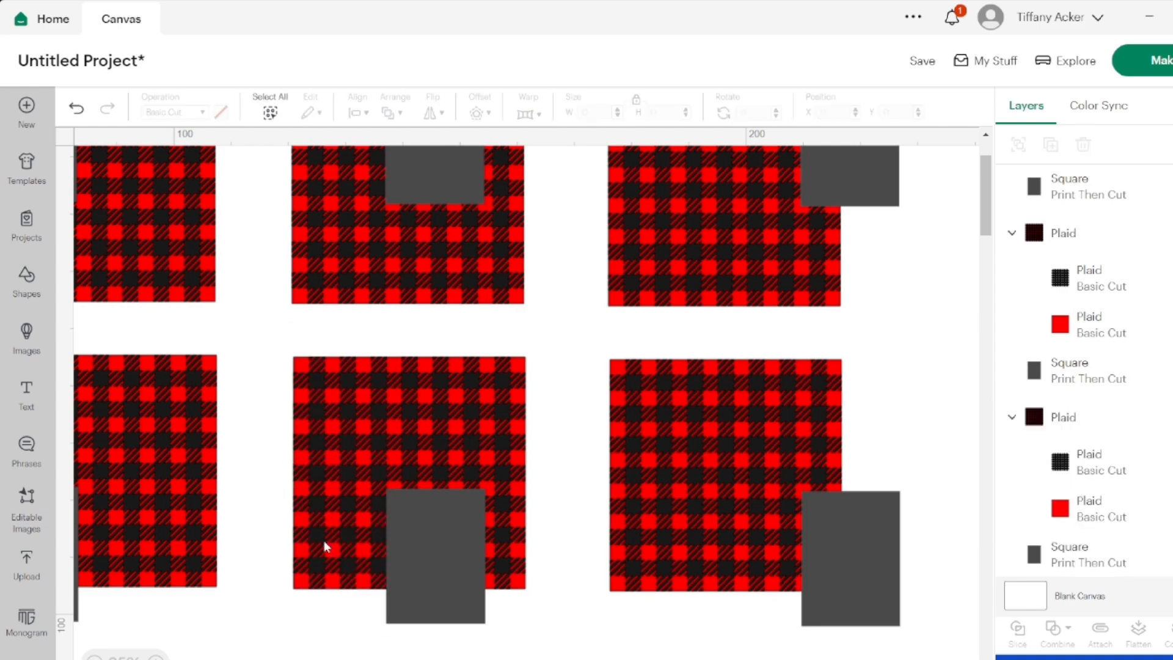
scroll(323, 540, "left", 4)
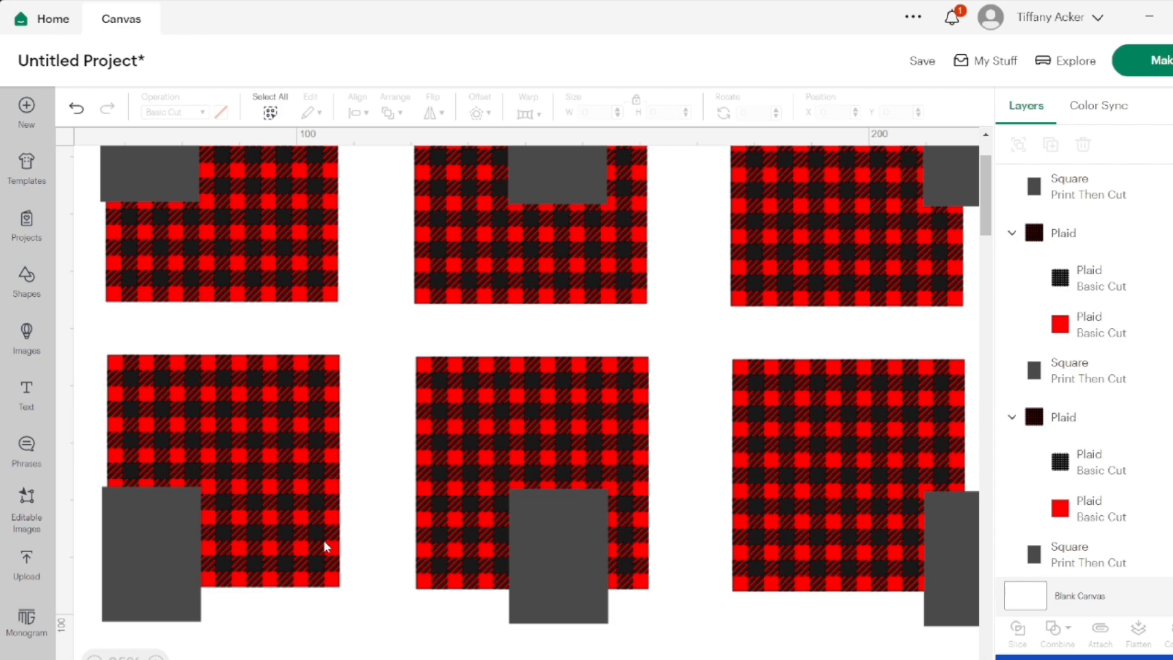
scroll(324, 540, "up", 3)
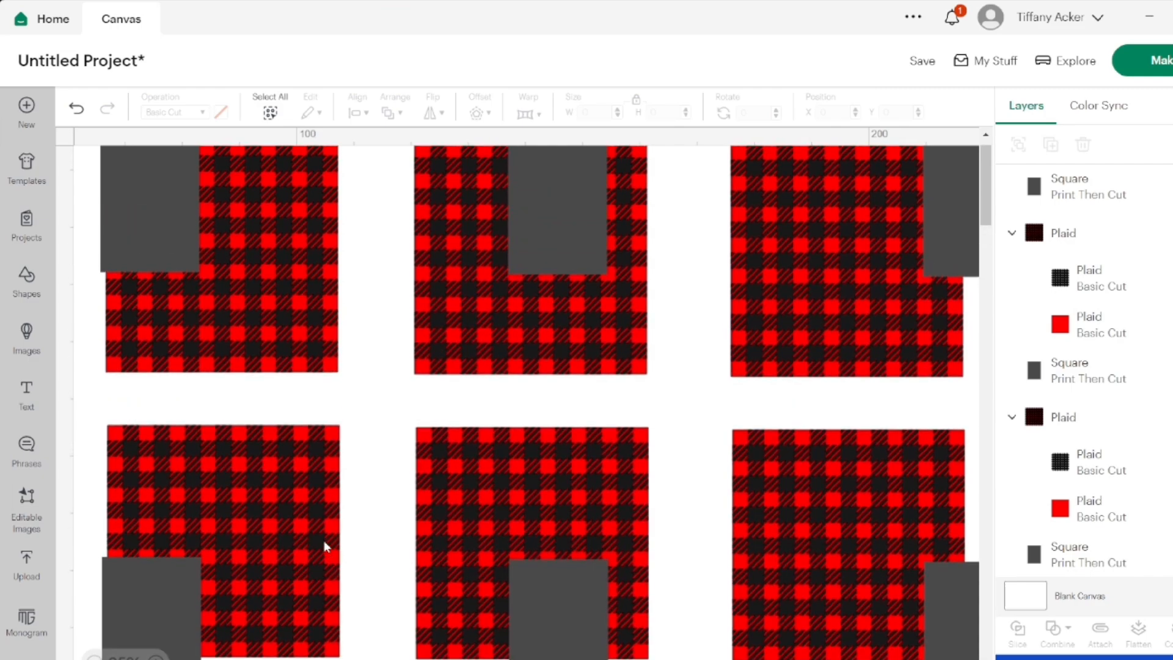
scroll(324, 547, "right", 2)
scroll(324, 546, "left", 4)
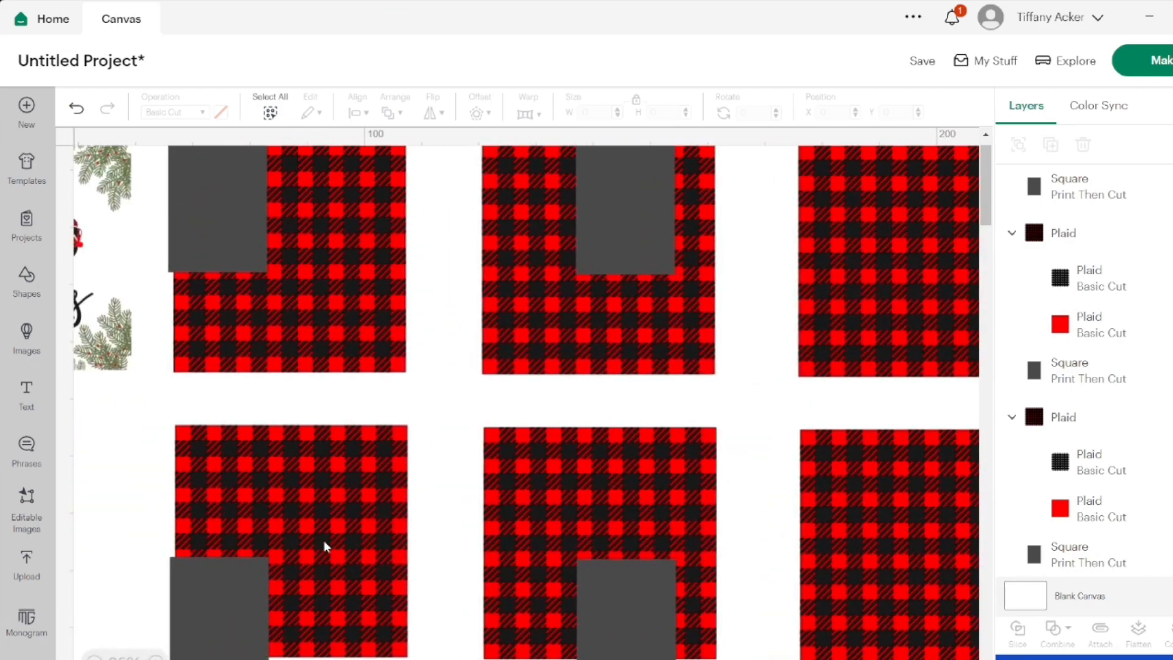
scroll(326, 546, "right", 3)
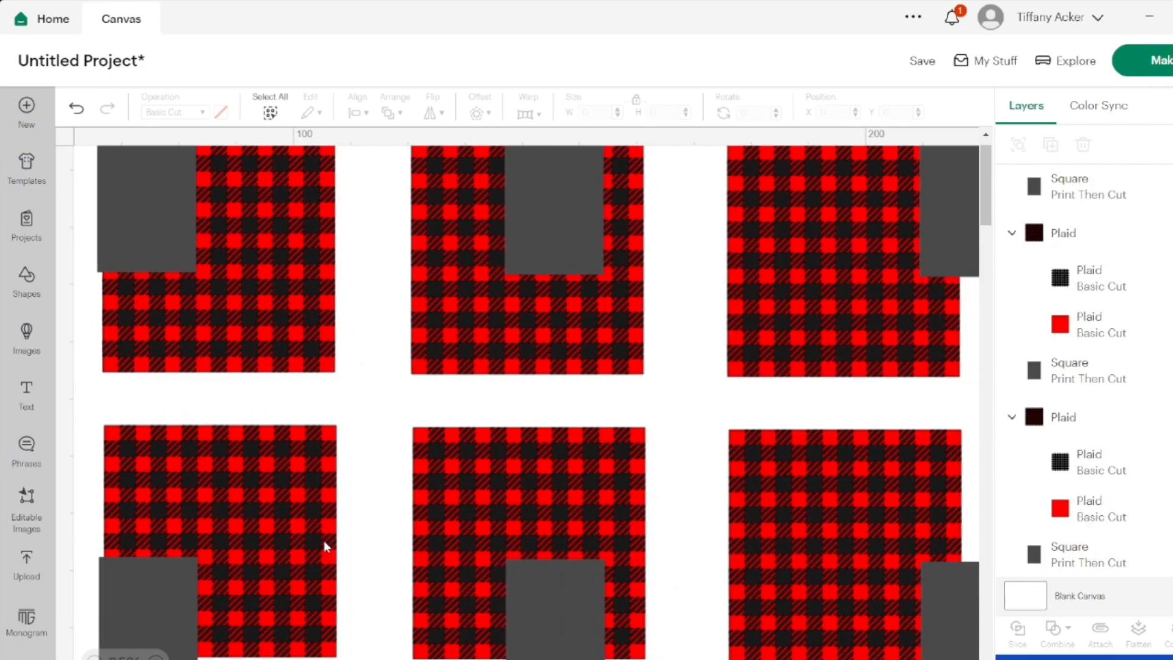
scroll(326, 546, "left", 2)
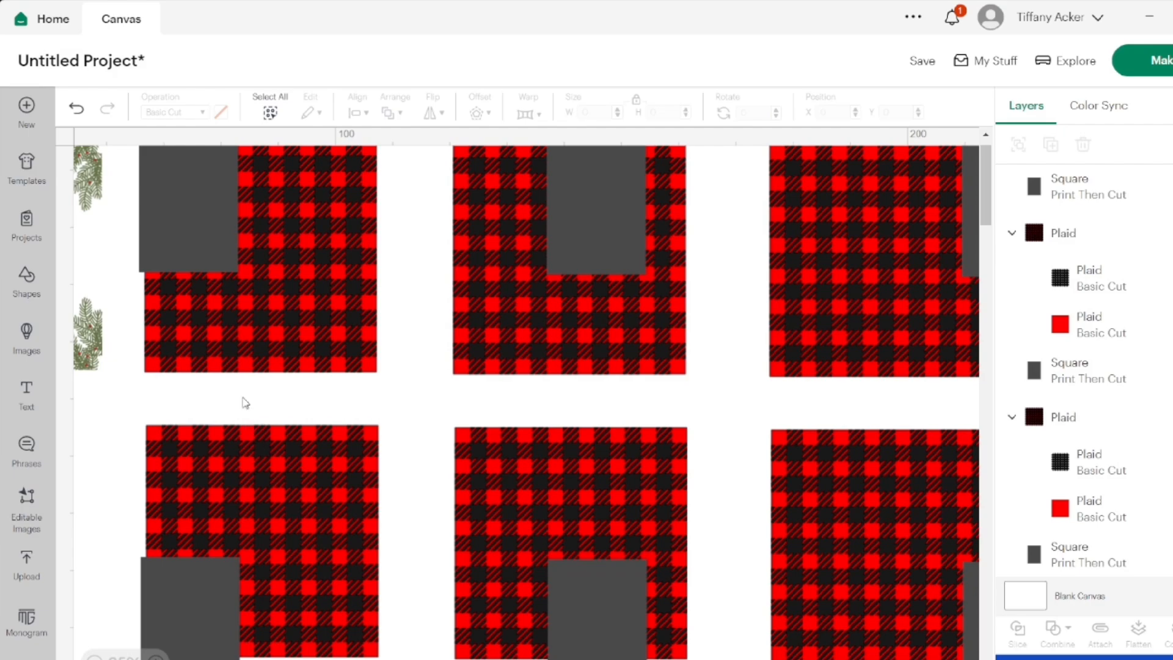
Slice the red layer of the first top-row plaid with its grey rectangle and delete the red remainder outside the rectangle
left_click(221, 343)
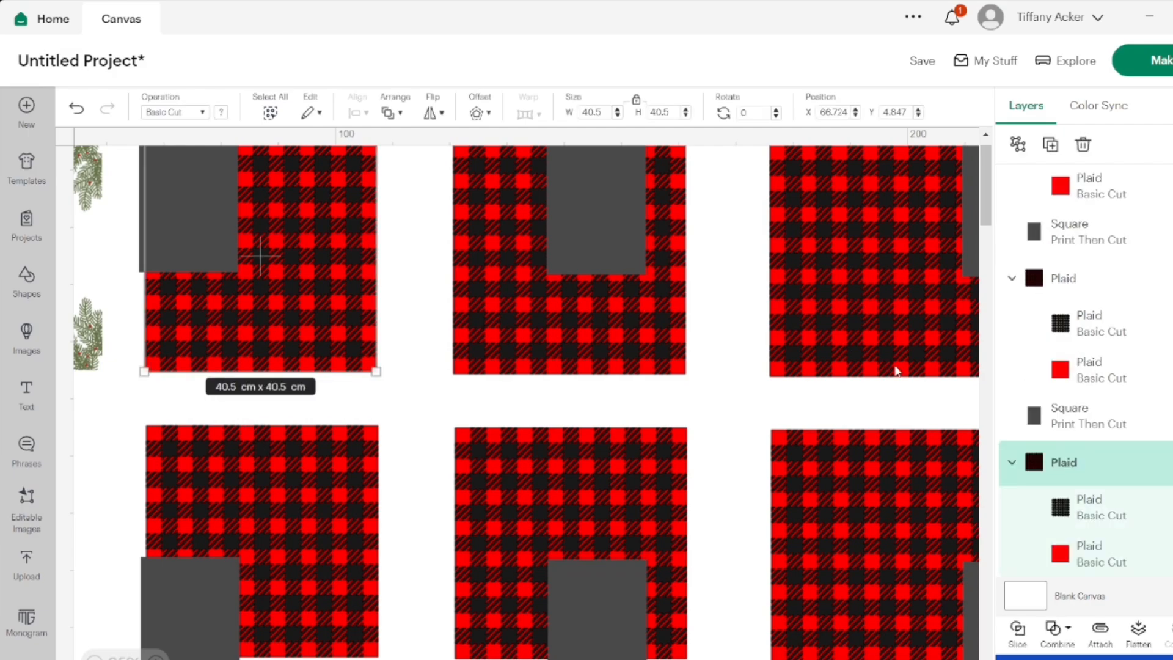
left_click(1040, 554)
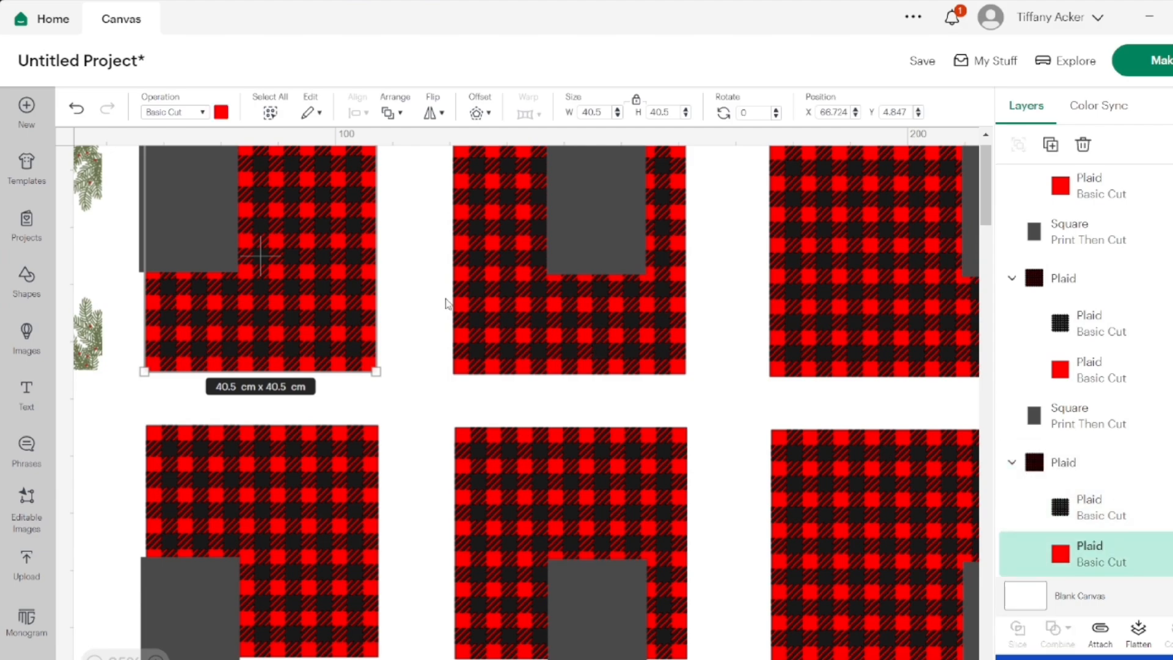
left_click(187, 248, "shift")
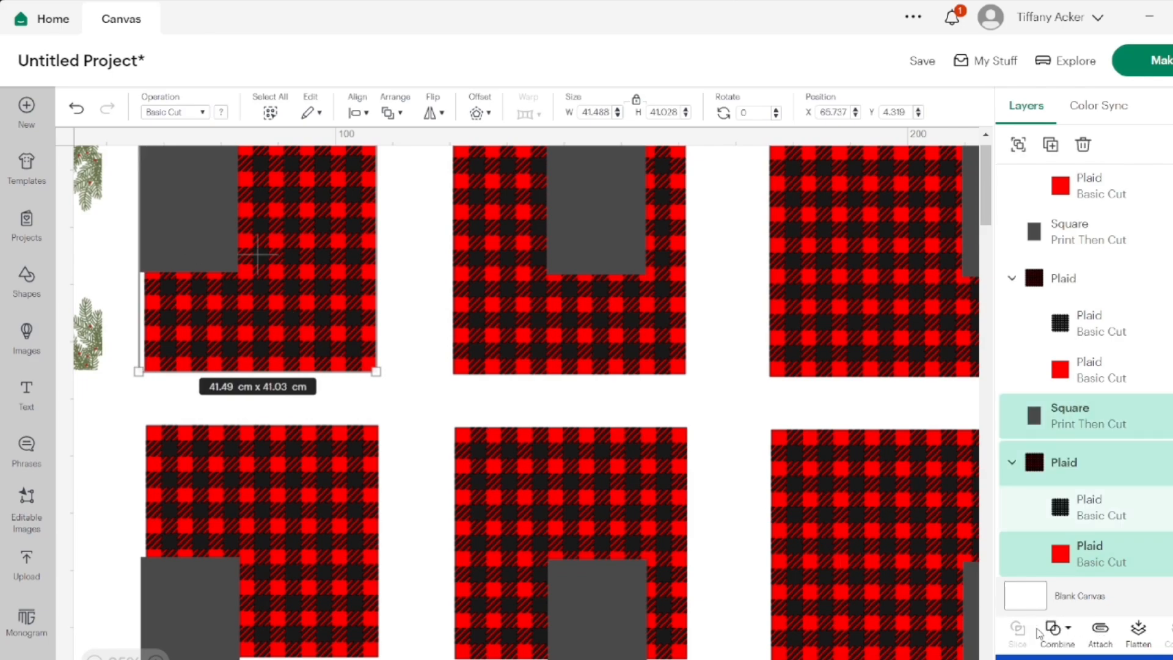
scroll(1066, 498, "down", 2)
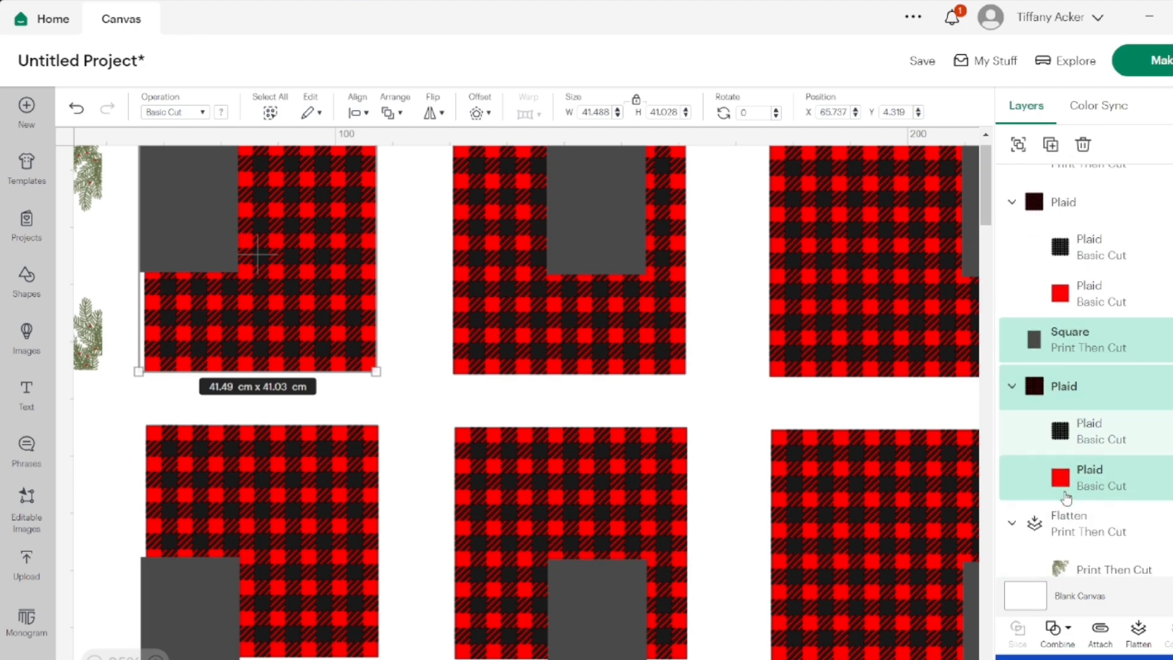
left_click(1062, 353)
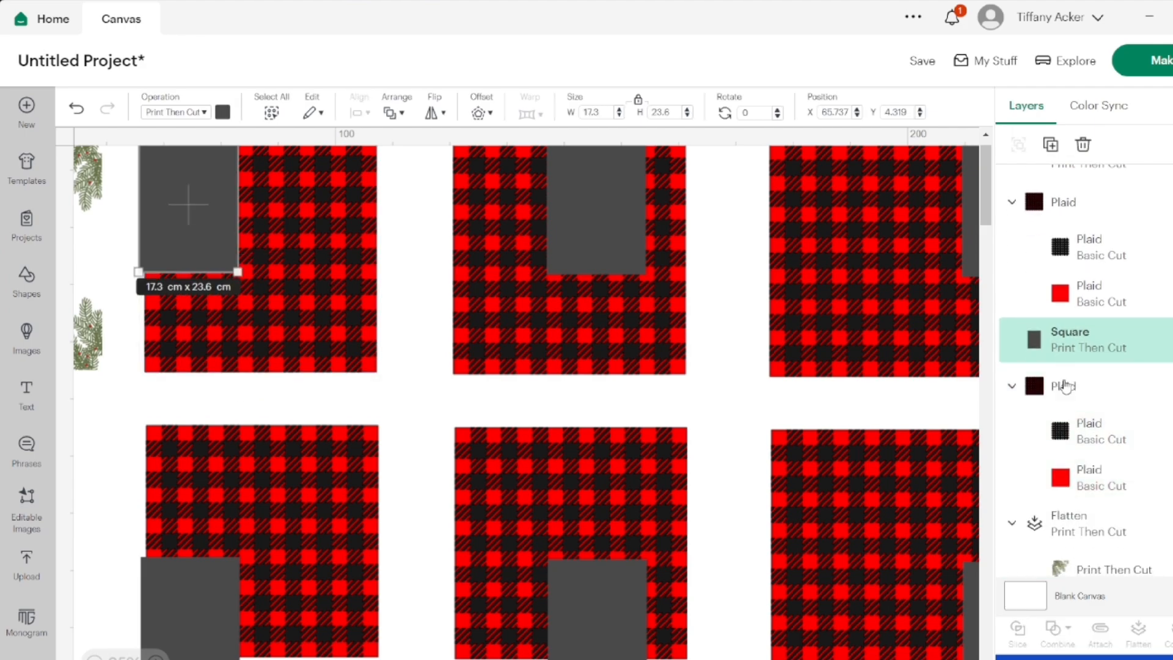
left_click(1082, 475, "shift")
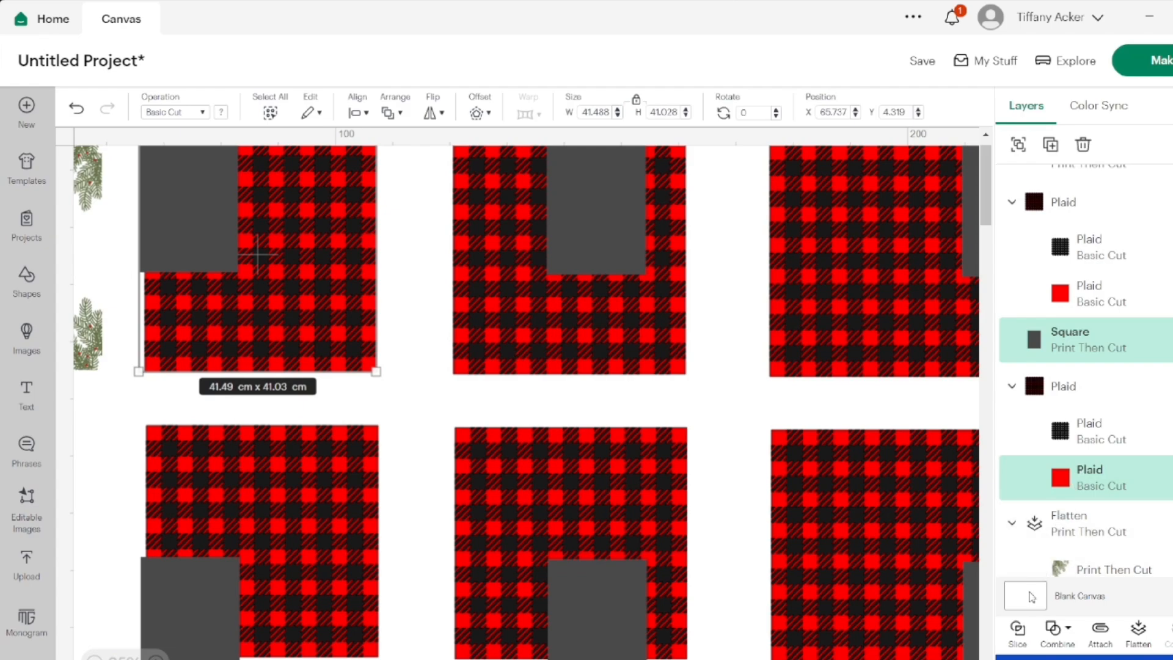
left_click(1014, 641)
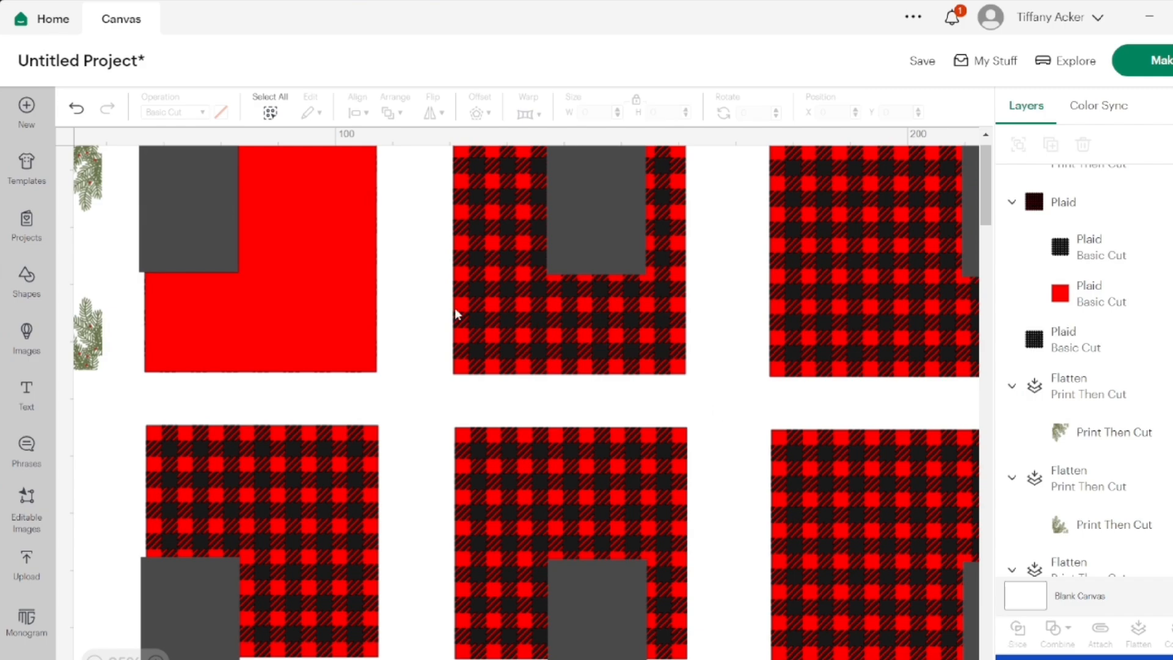
left_click(262, 257)
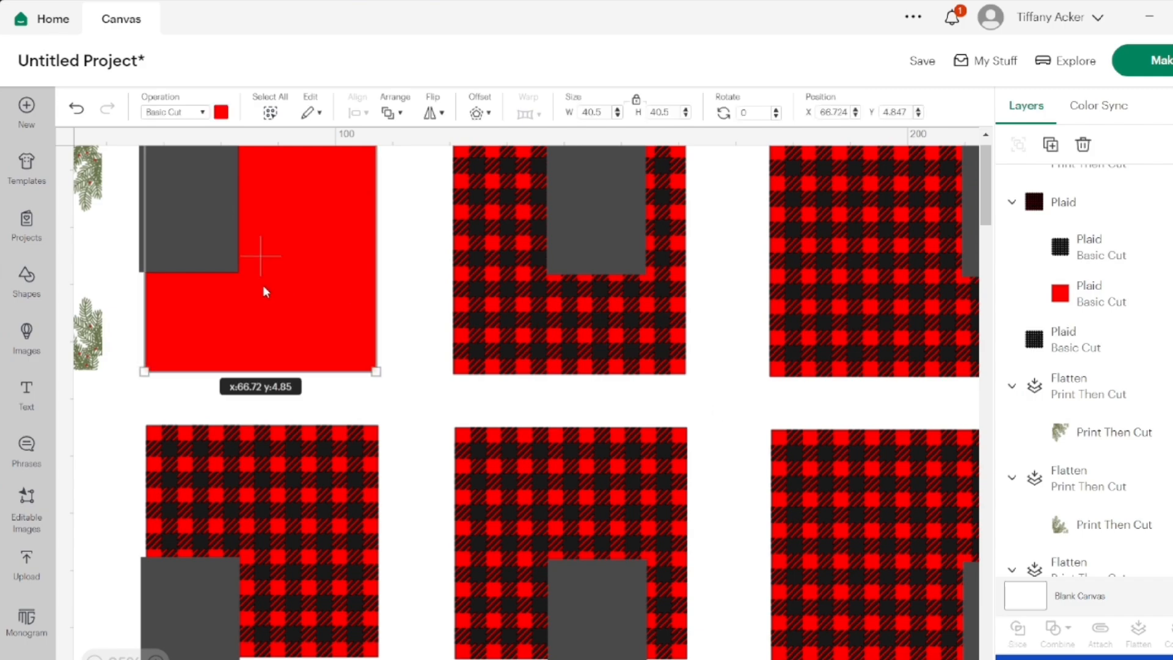
left_click(1083, 147)
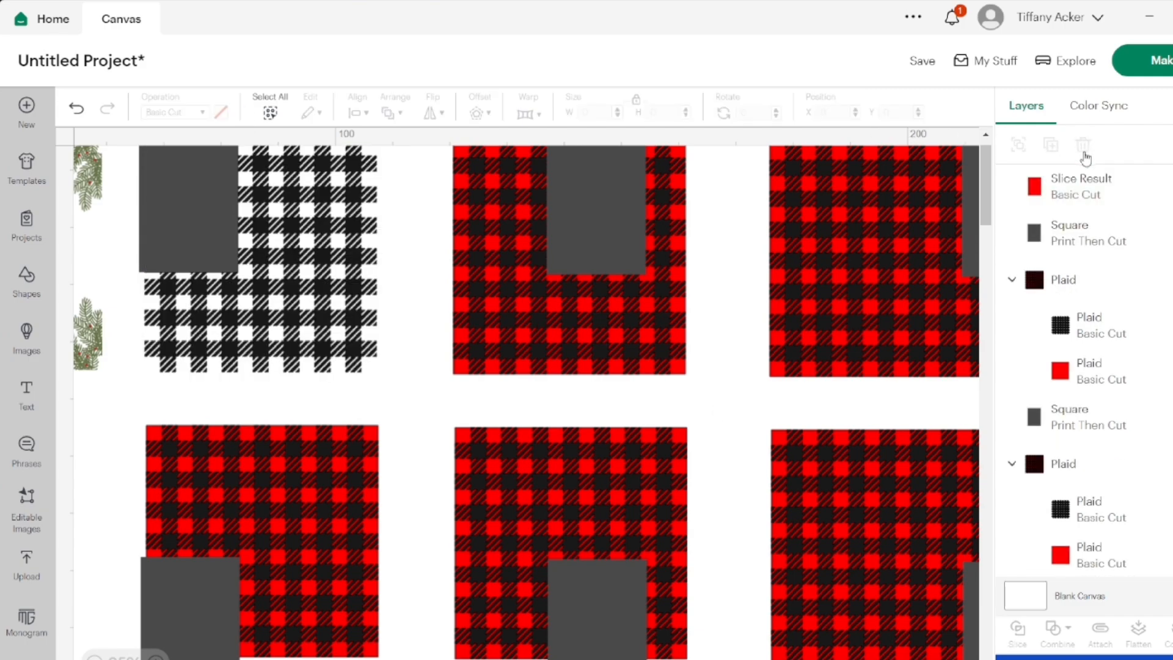
Slice the black check layer of the first top-row plaid with the grey rectangular slice result
left_click(1065, 241)
scroll(1082, 376, "down", 3)
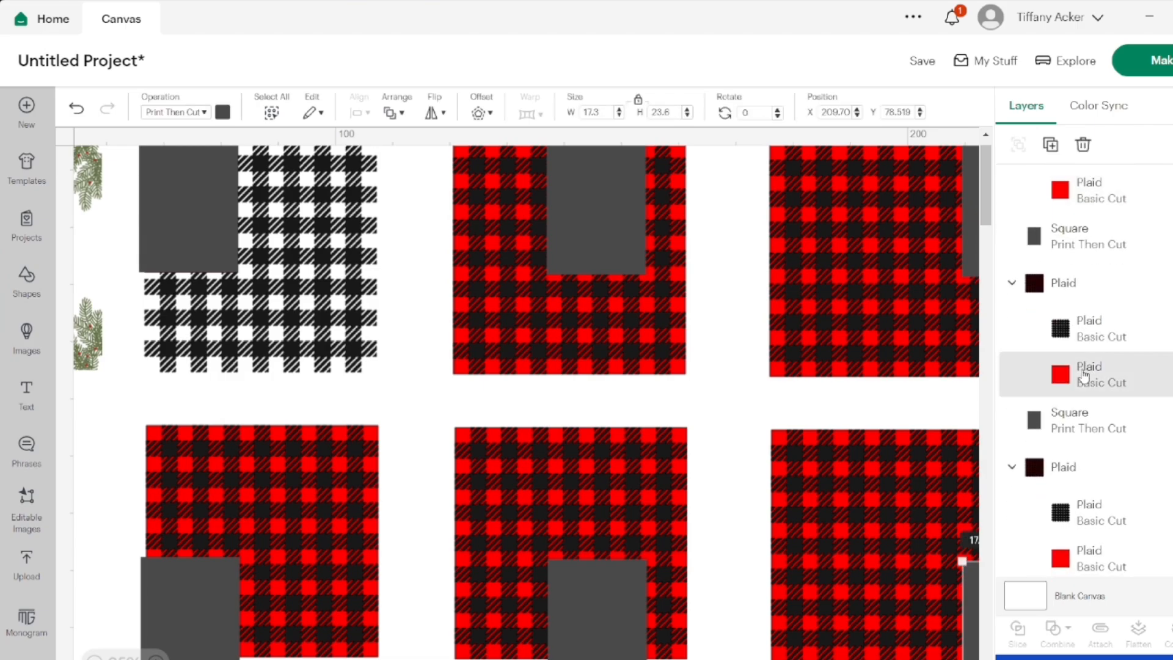
scroll(1083, 376, "down", 2)
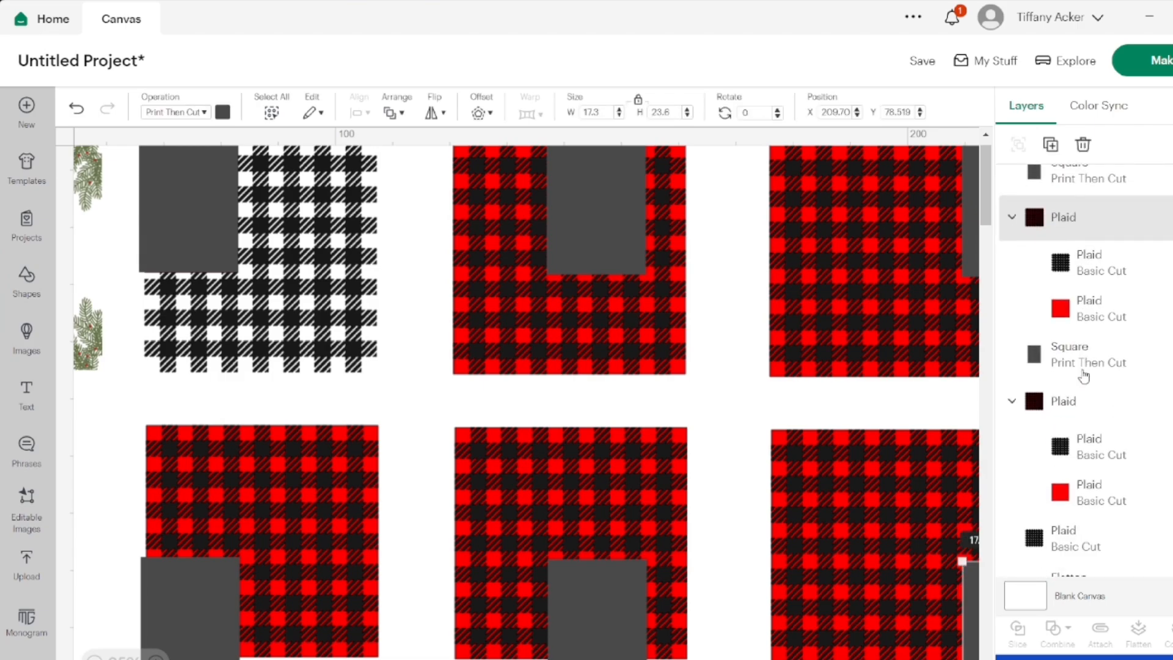
left_click(1082, 366)
scroll(1082, 367, "down", 2)
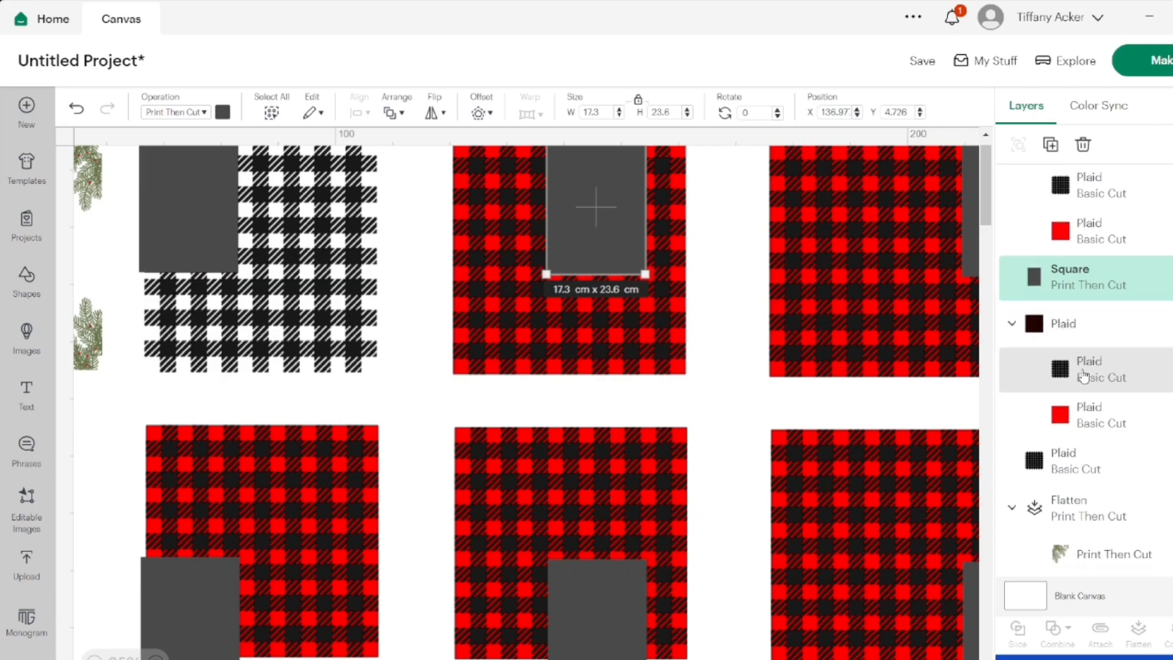
left_click(136, 220)
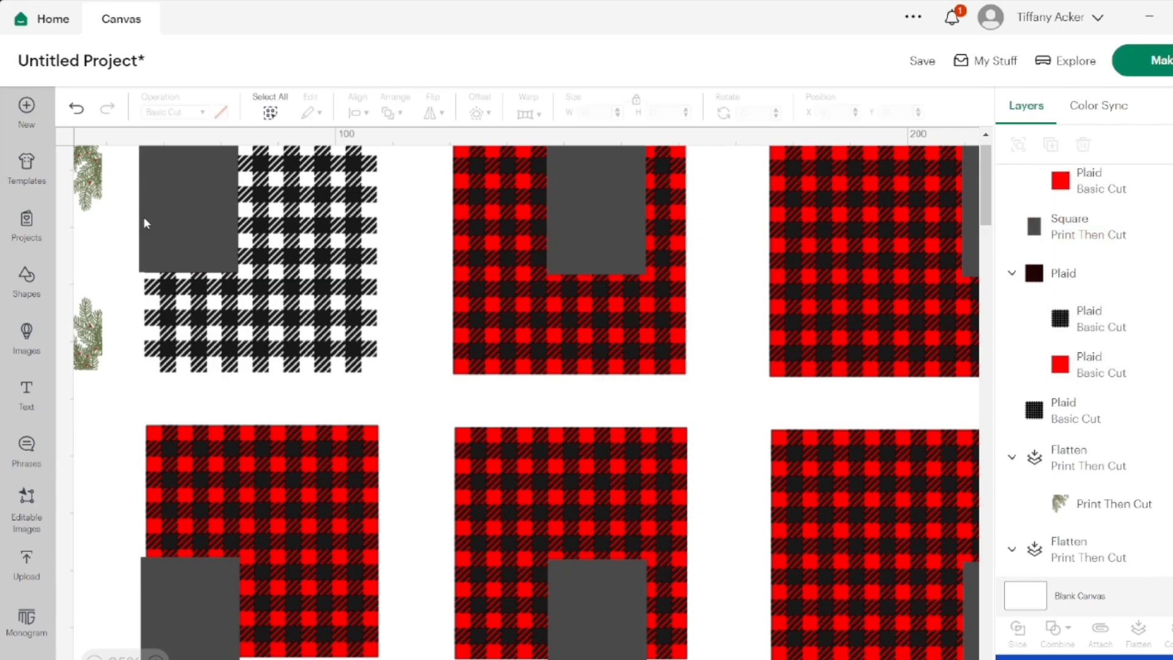
left_click(185, 222)
scroll(1159, 445, "down", 3)
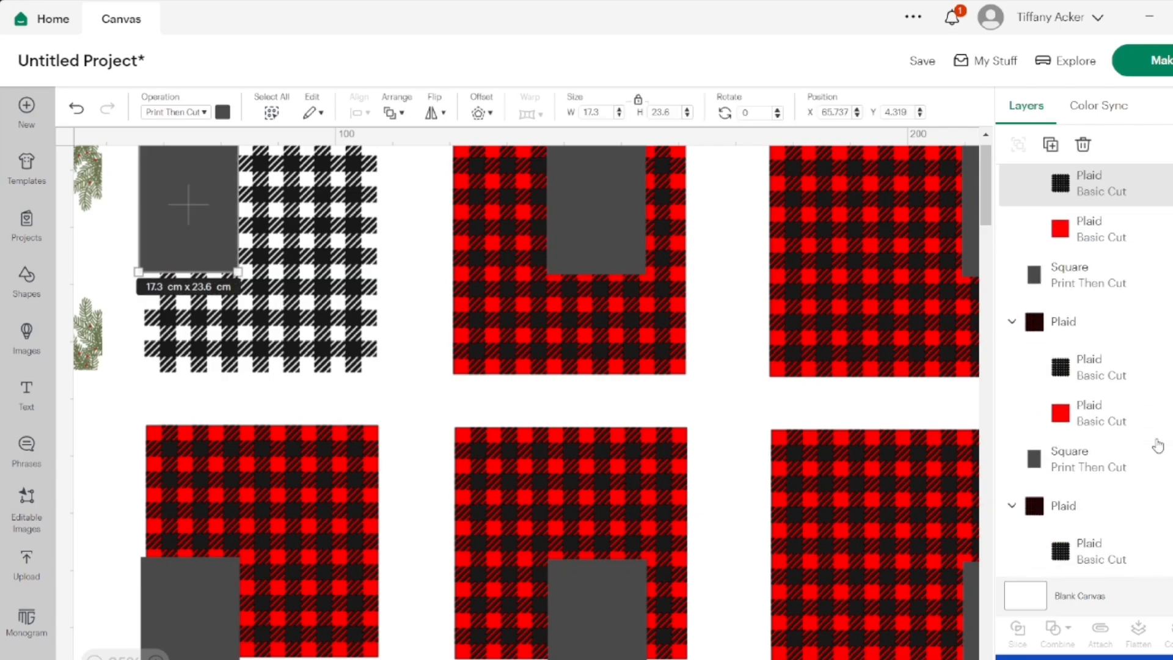
scroll(1158, 445, "down", 3)
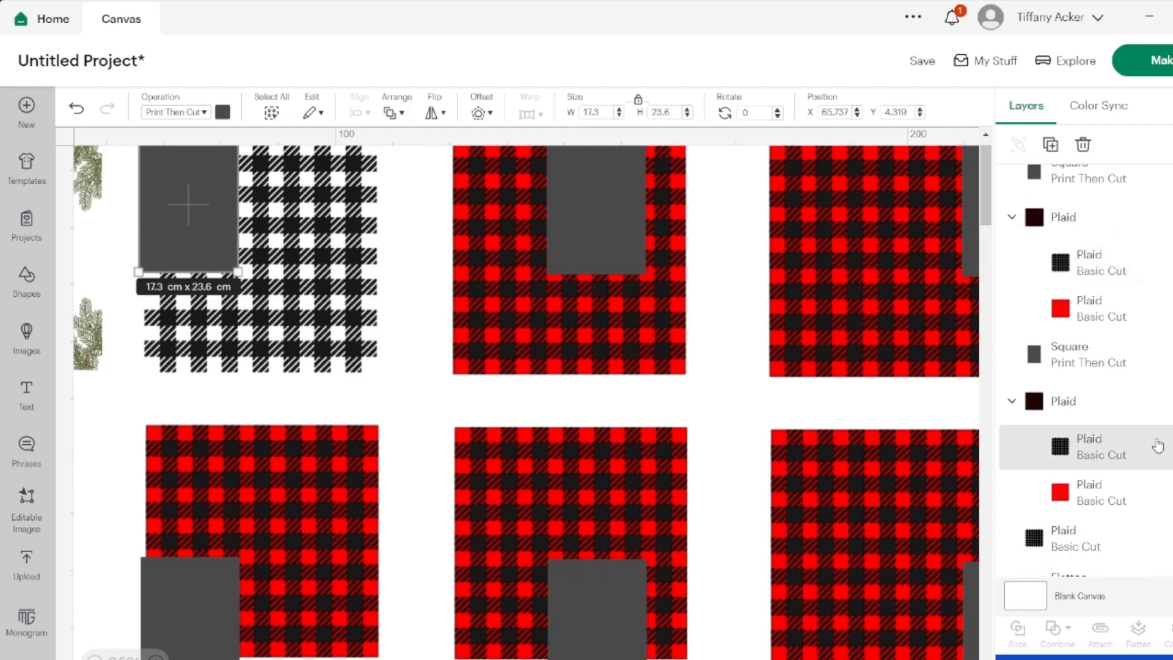
scroll(1158, 444, "down", 3)
left_click(1128, 535)
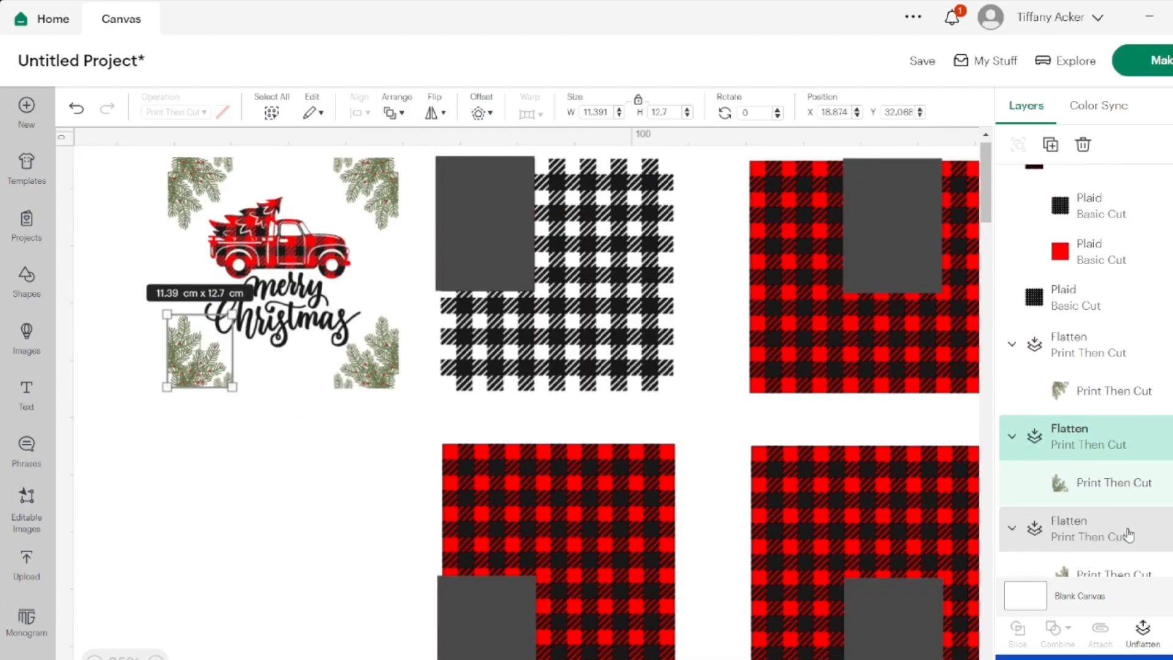
left_click(1087, 297)
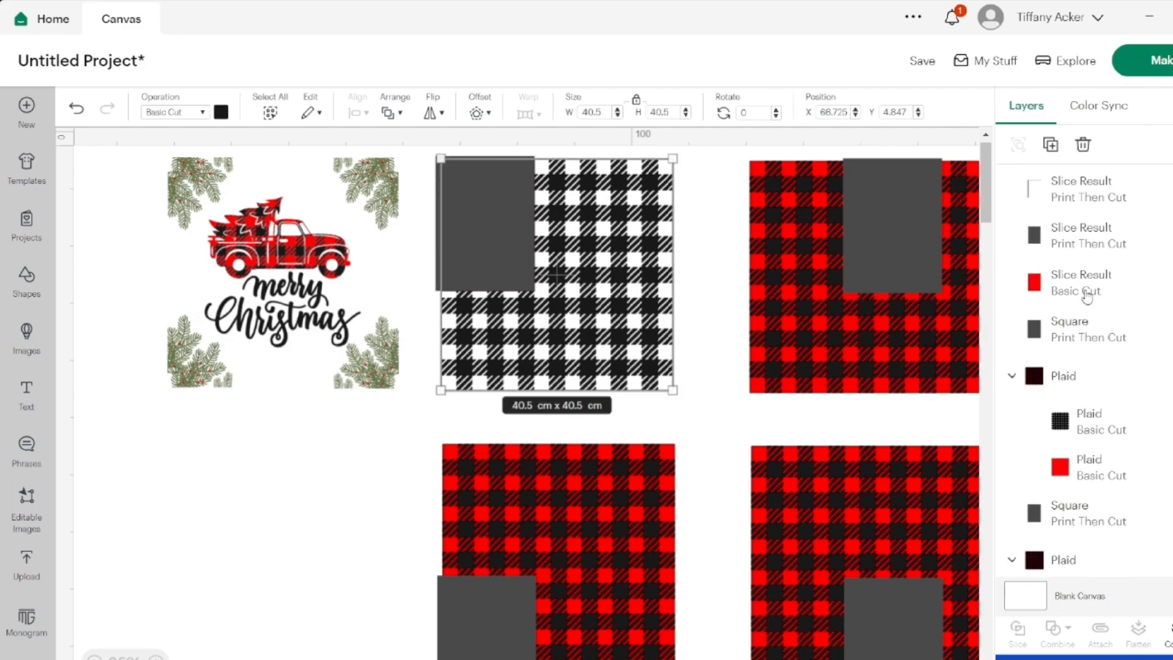
left_click(1077, 237)
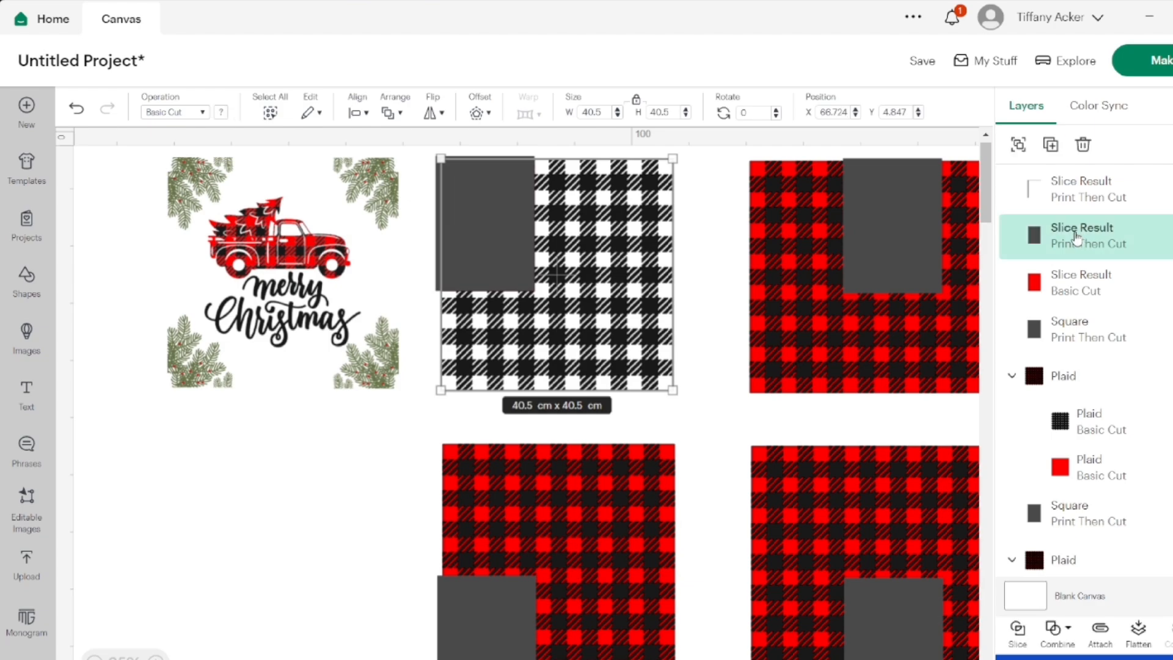
left_click(1019, 636)
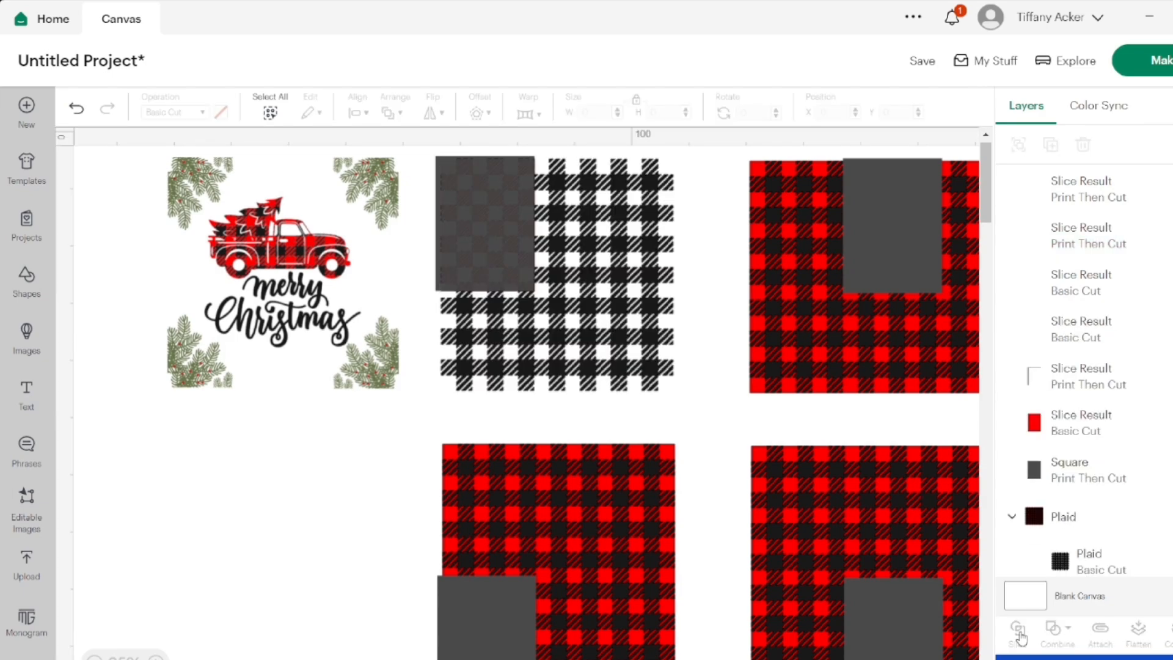
Delete the thin grey edge strip, the cropped Basic Cut black check piece and the black remainder outside the rectangle
left_click(1057, 385)
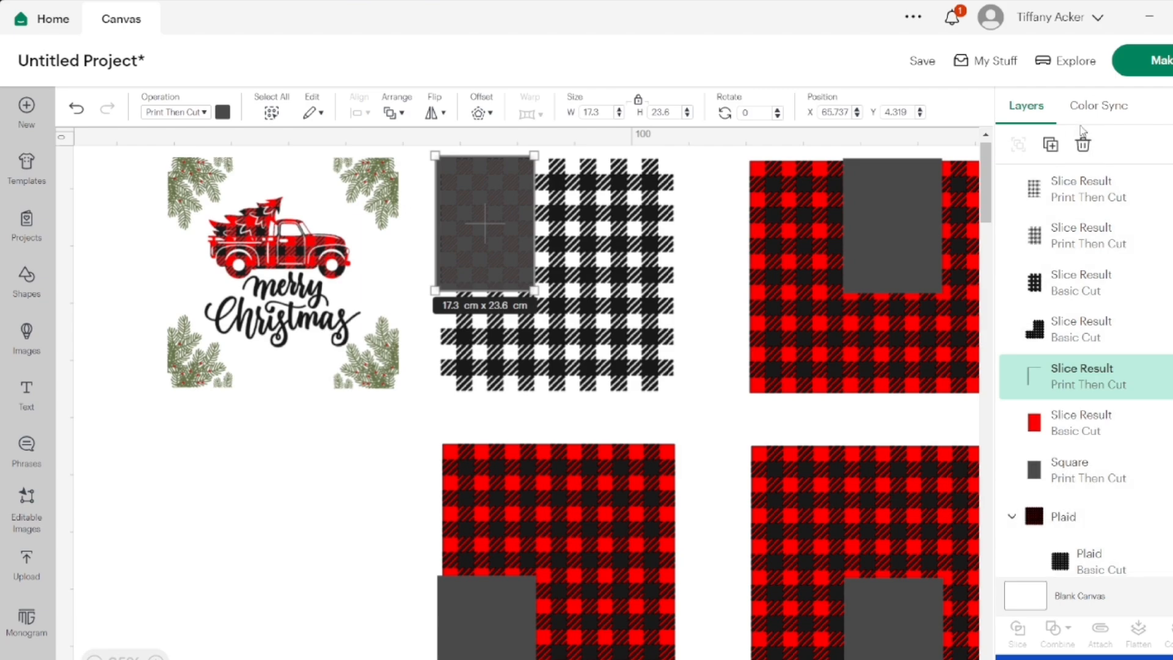
left_click(1083, 144)
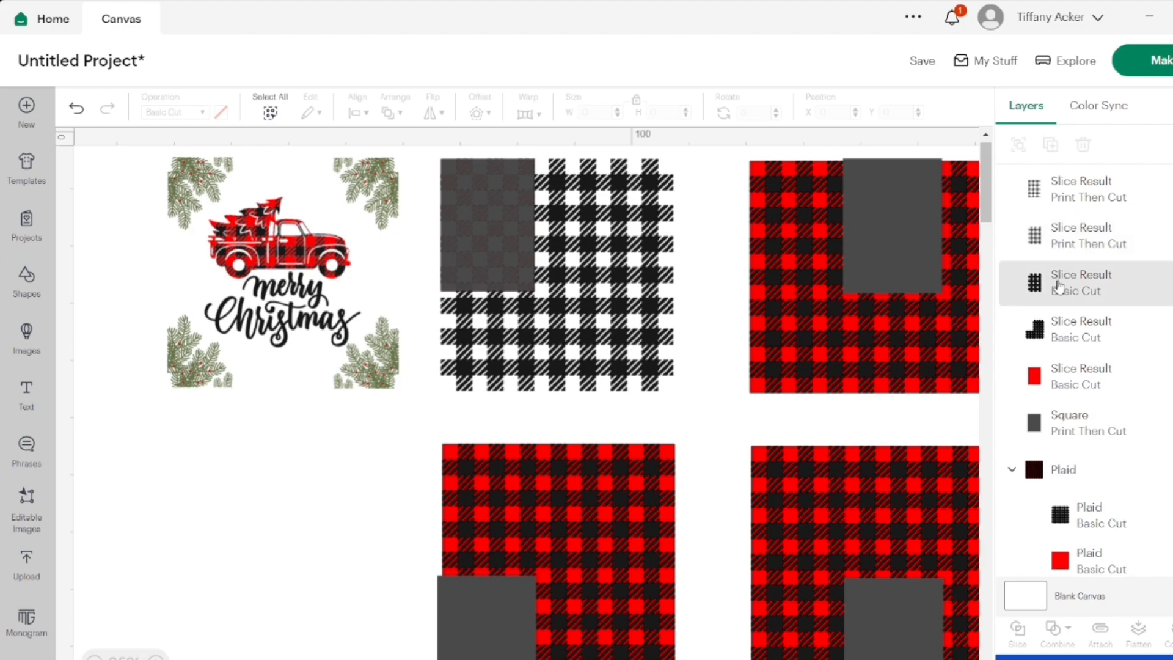
left_click(1109, 284)
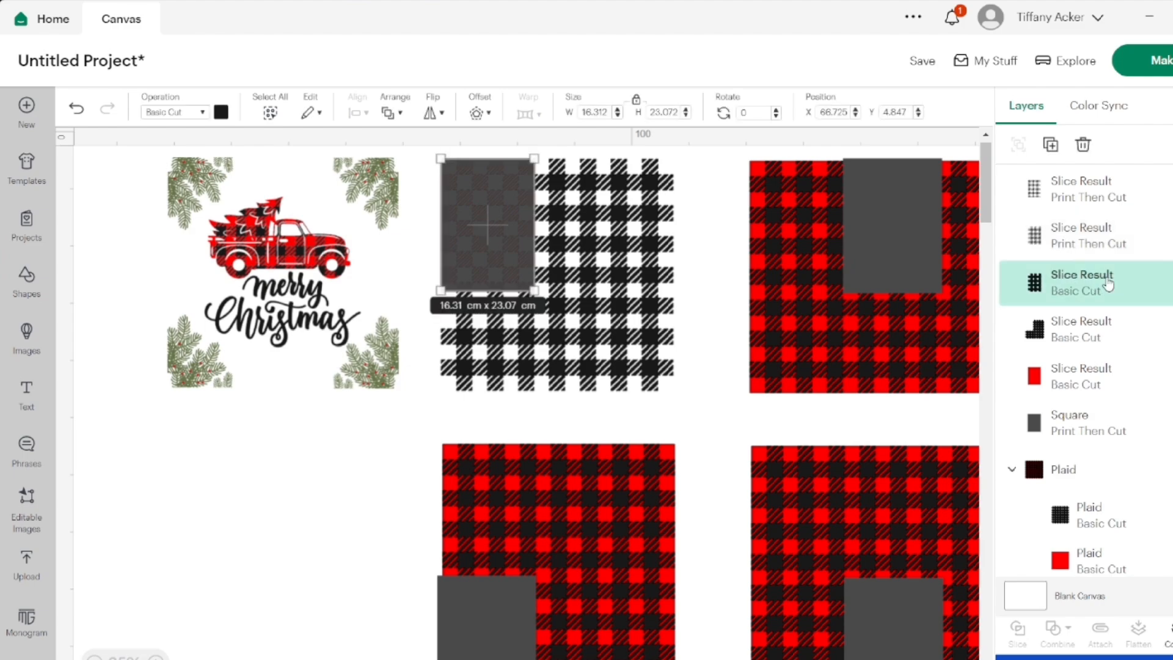
left_click(1082, 145)
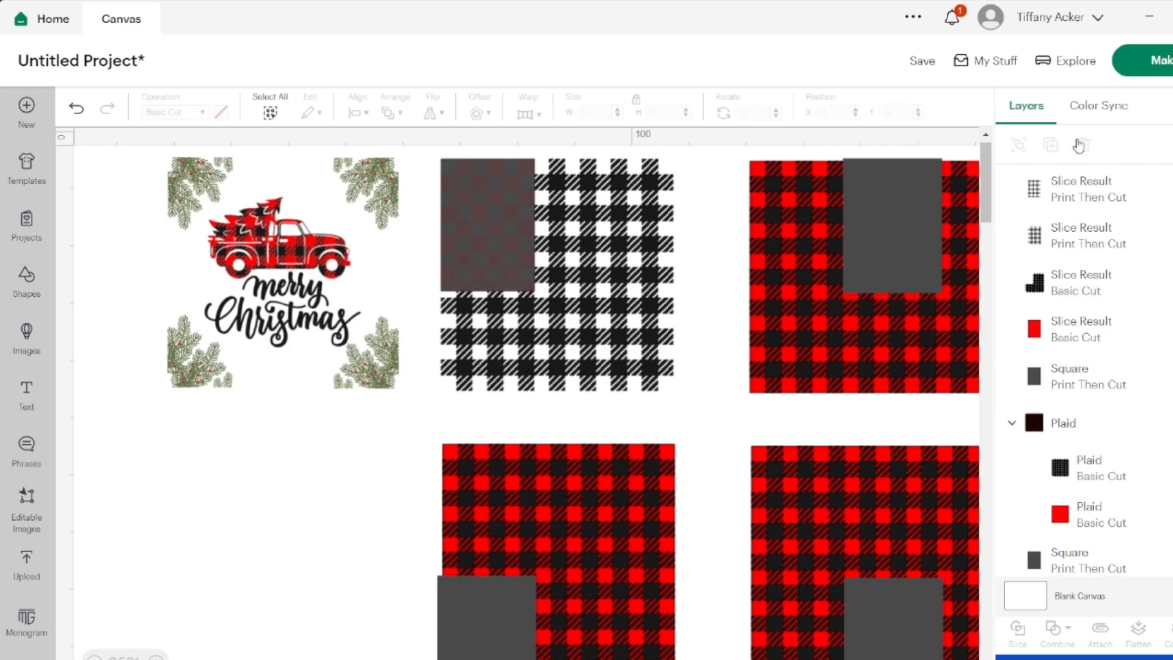
left_click(1077, 205)
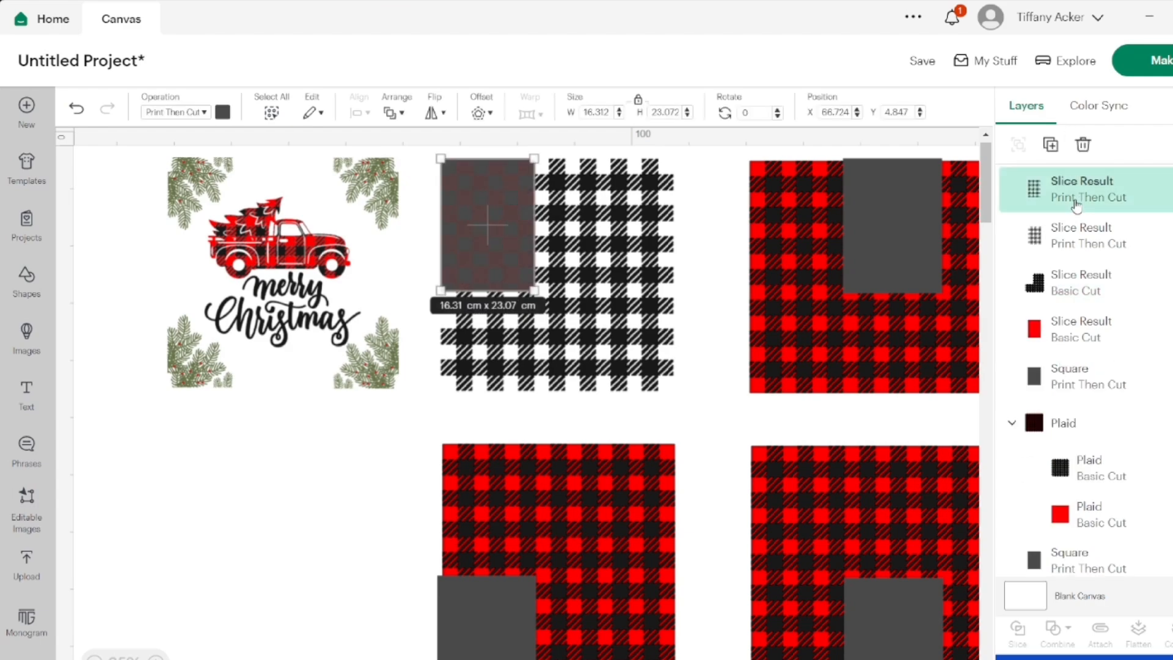
left_click(1140, 276)
left_click(1083, 145)
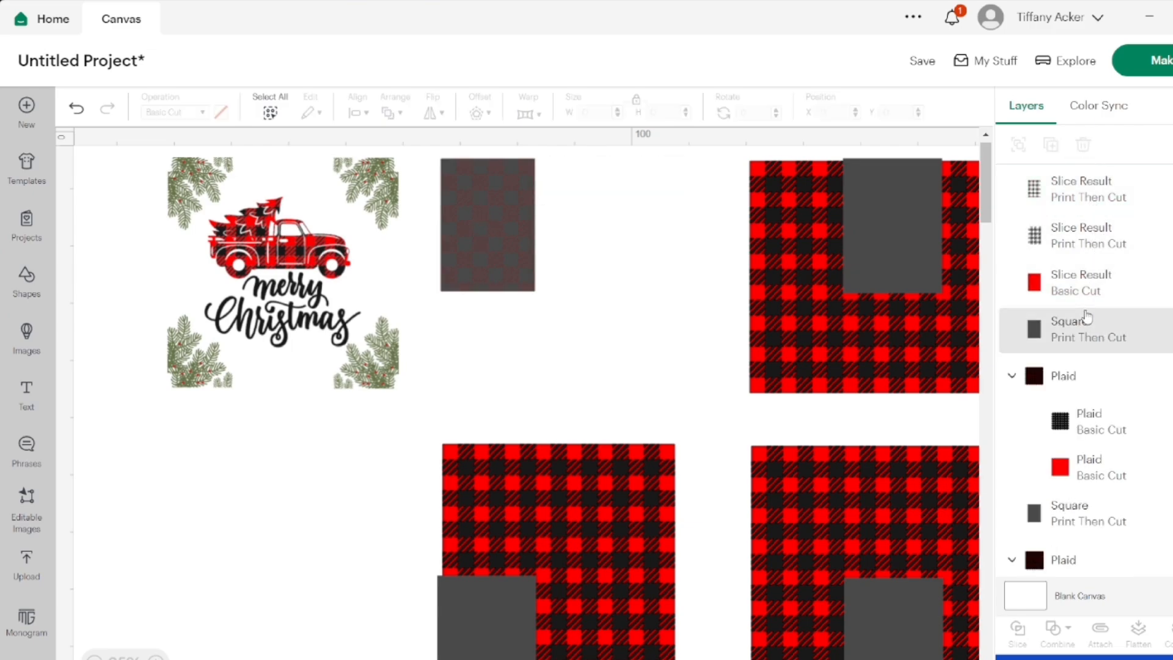
Compare the two Print Then Cut slice results over the cropped red piece by hiding them one at a time
left_click(1086, 319)
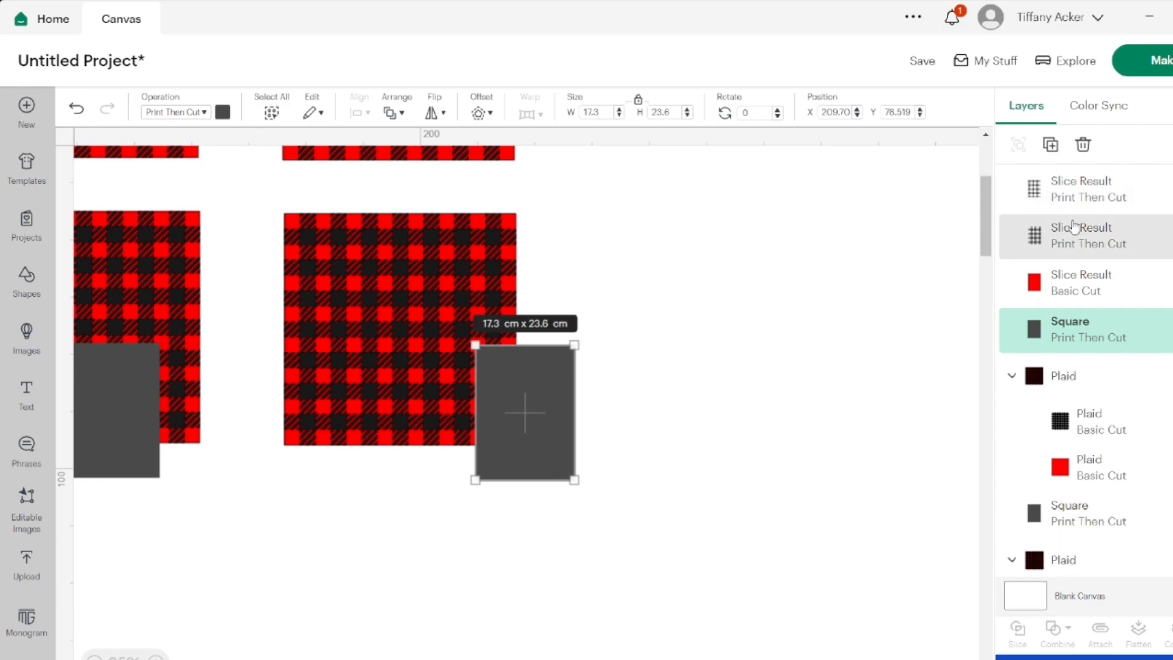
left_click(1075, 273)
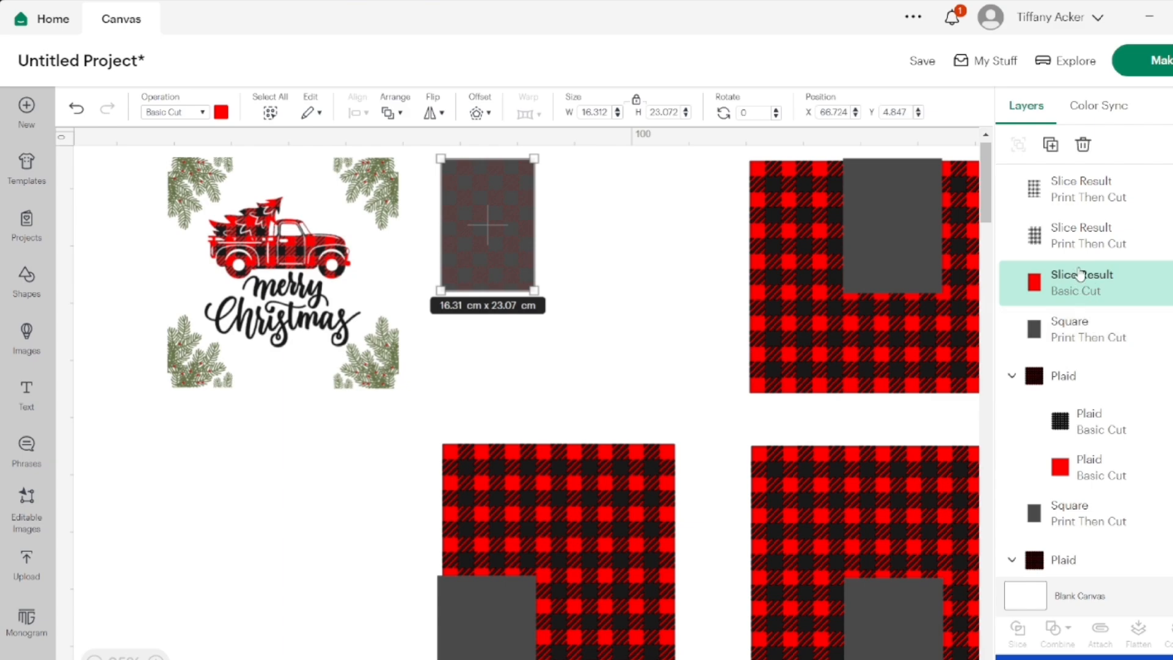
left_click(1080, 244)
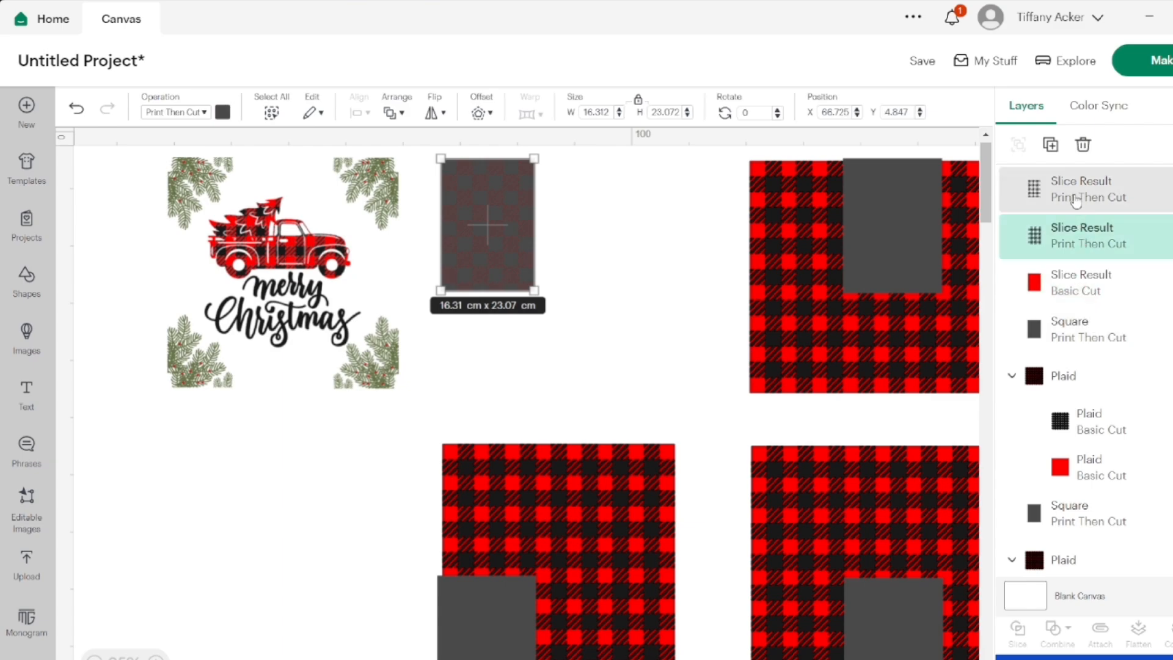
left_click(1171, 235)
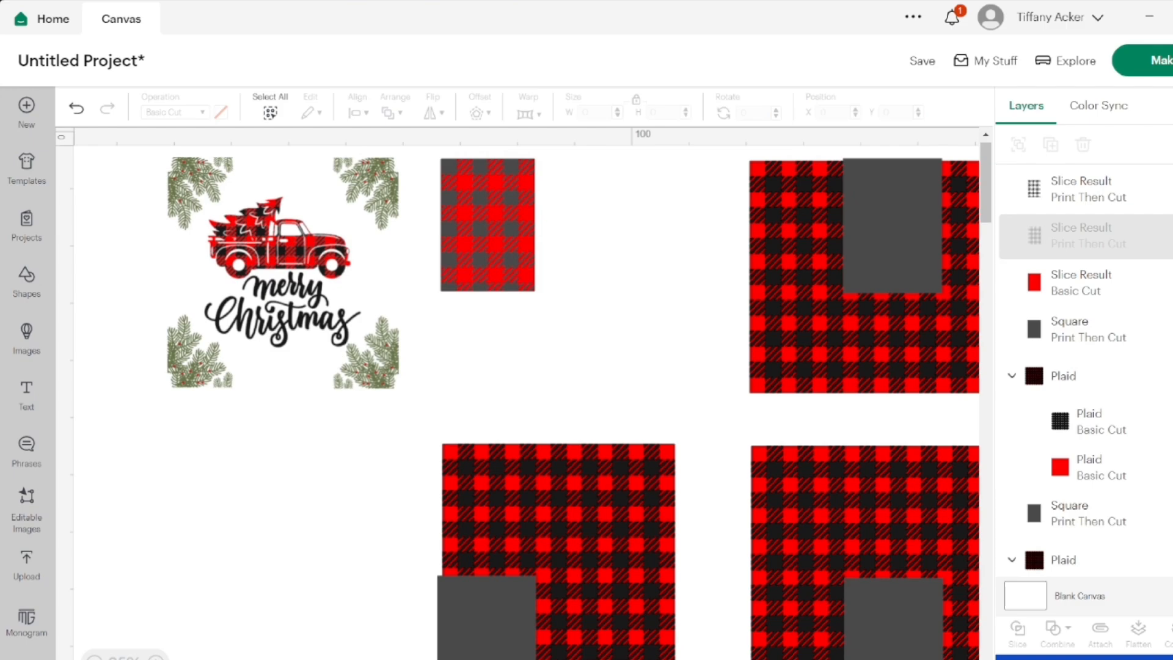
left_click(1170, 236)
left_click(1170, 188)
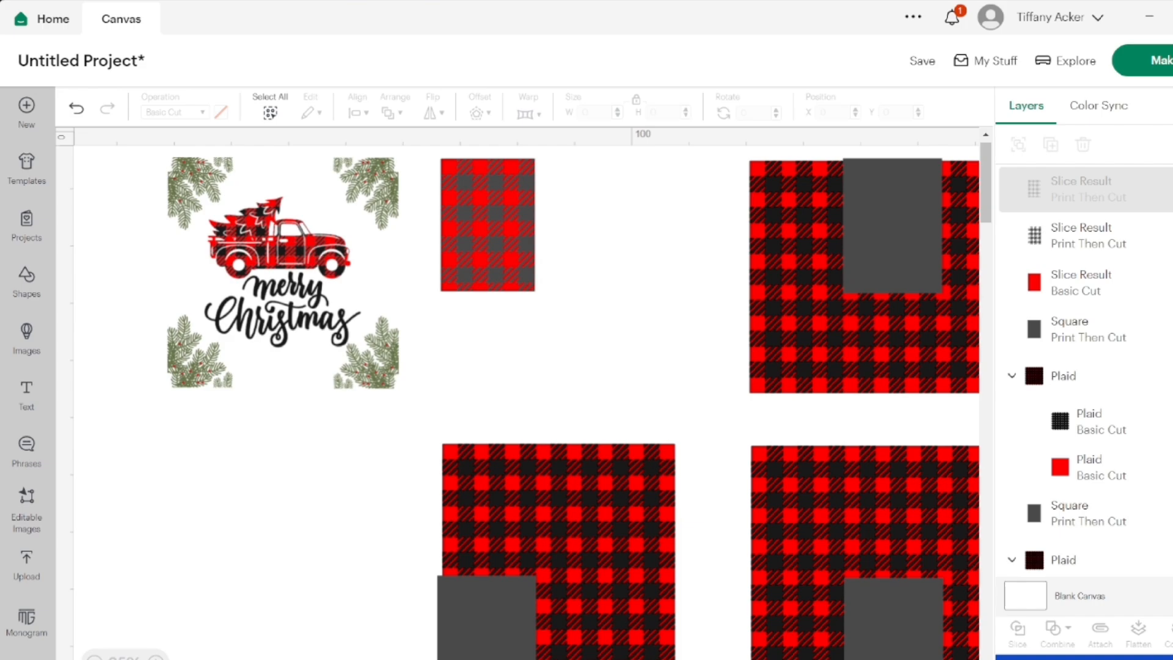
Hide and delete the second Print Then Cut slice result over the cropped red piece, keeping the first one shown
left_click(1170, 189)
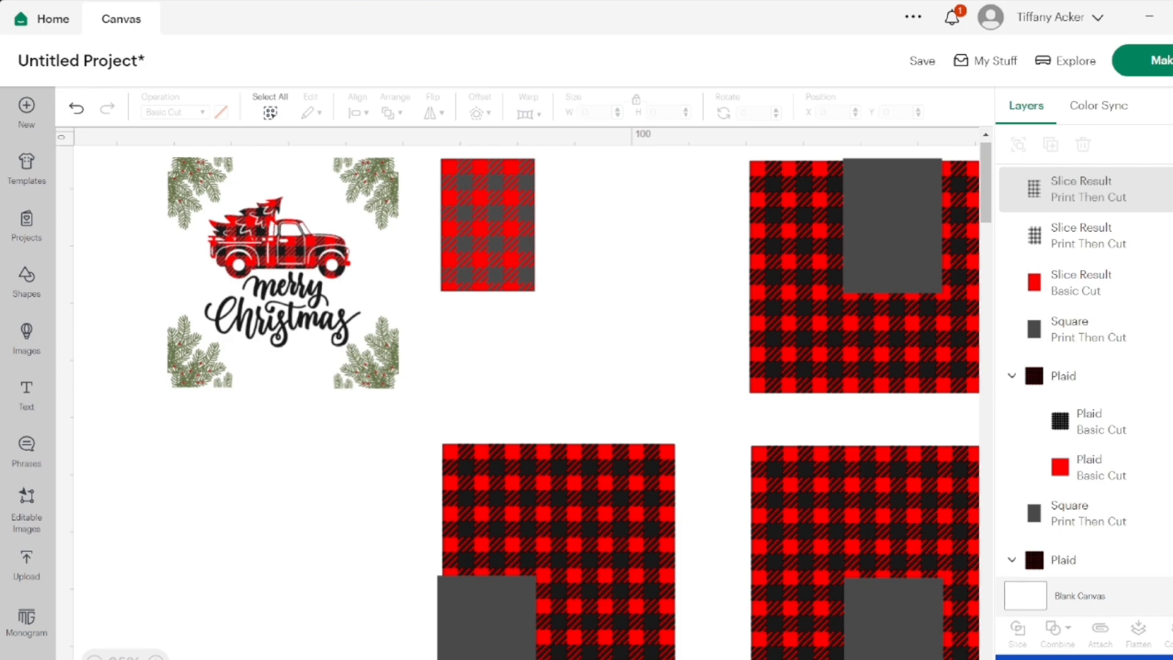
left_click(1170, 236)
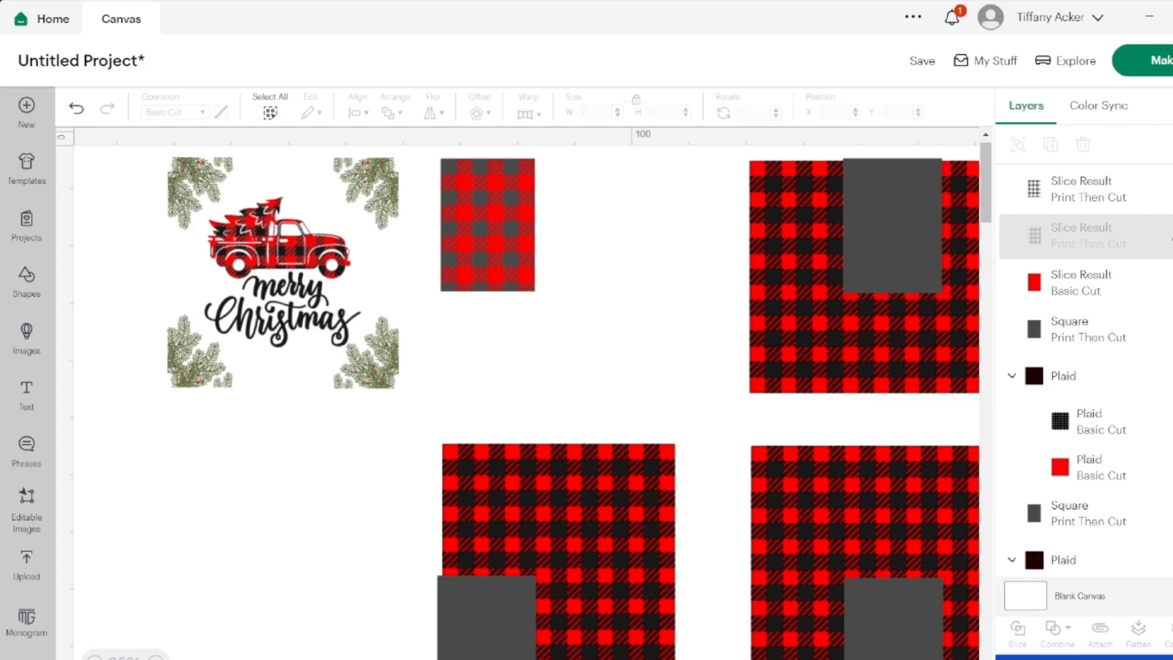
left_click(1139, 236)
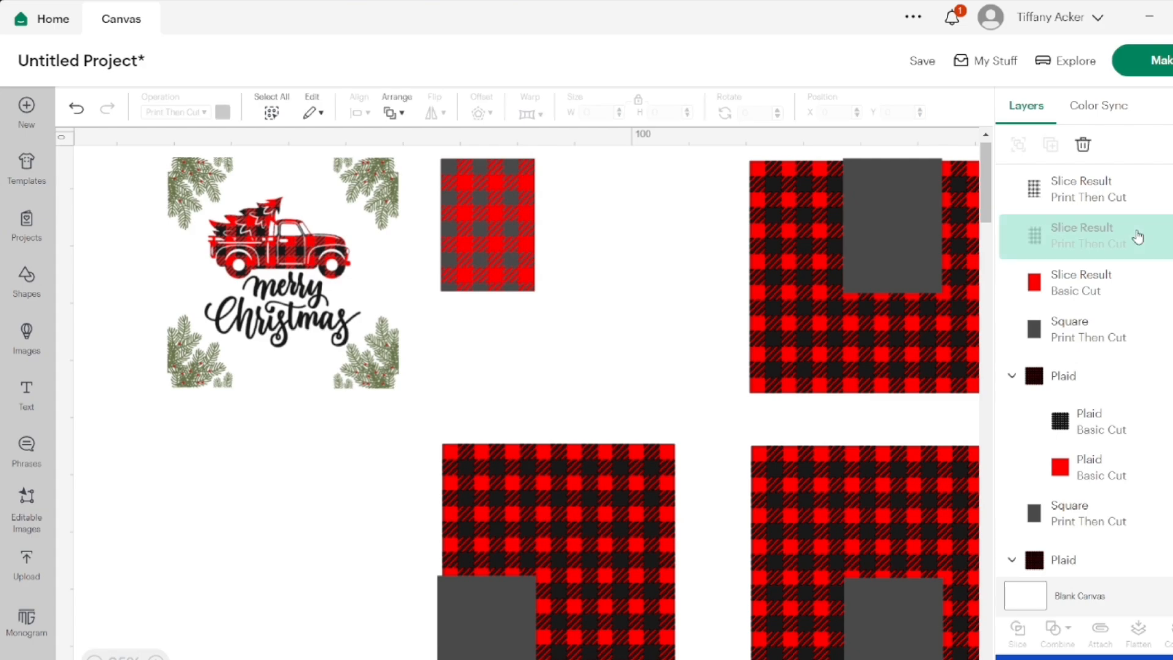
left_click(1080, 144)
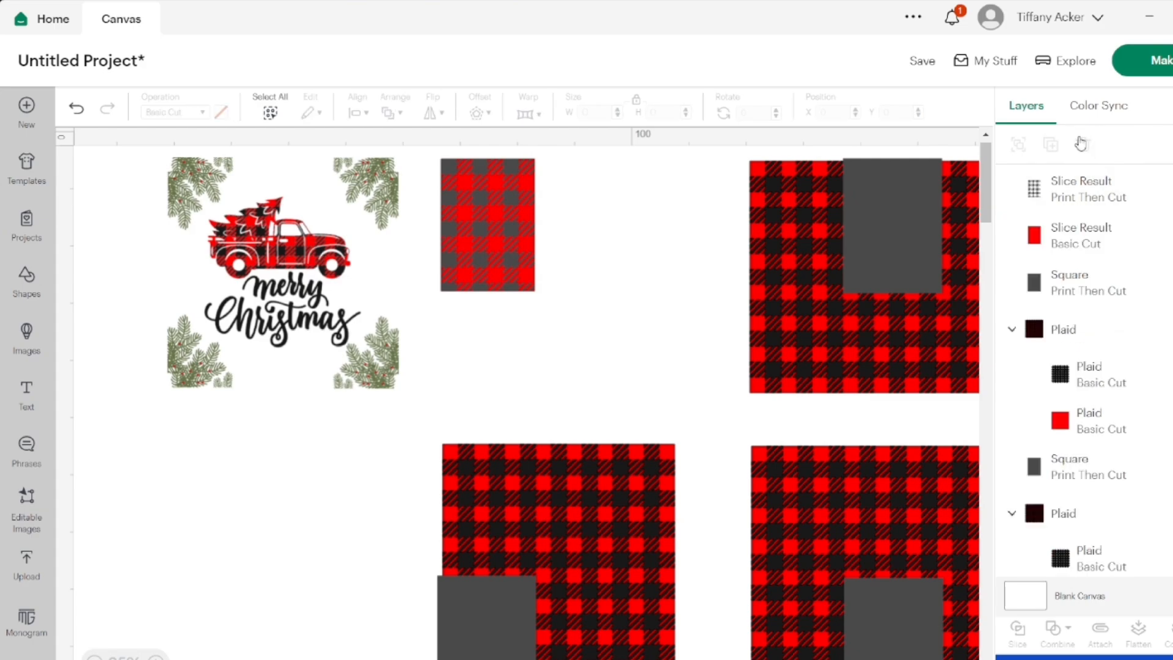
Toggle the remaining check piece's visibility and undo the deletion and hiding of the second Print Then Cut slice result
left_click(1070, 210)
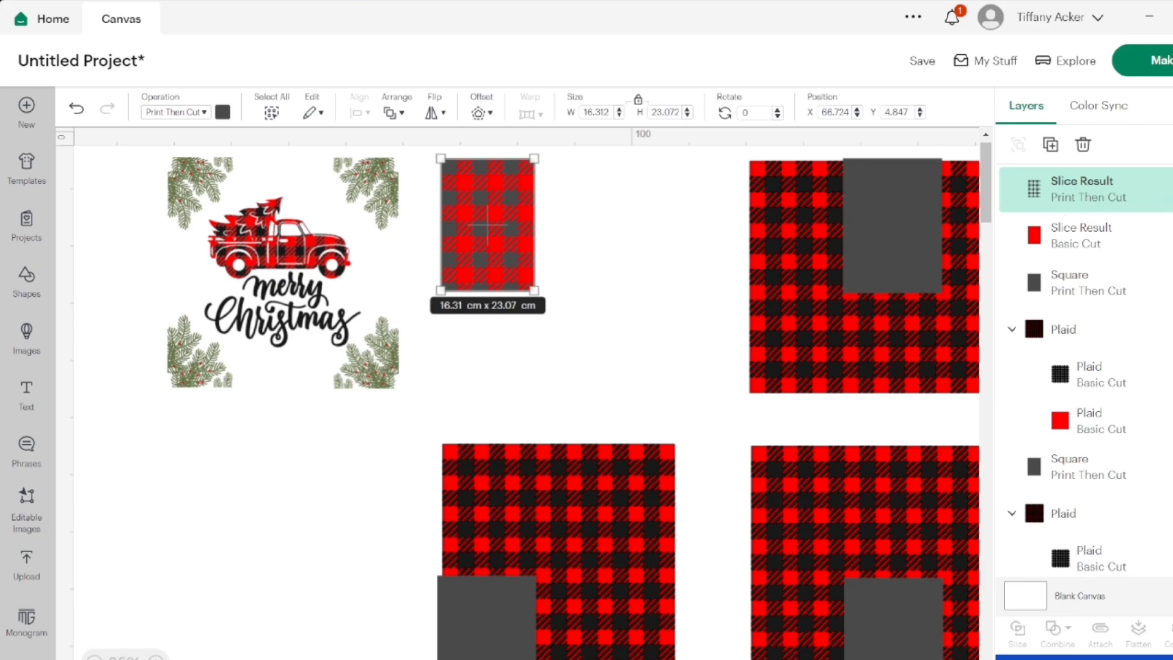
left_click(1171, 189)
left_click(1171, 189)
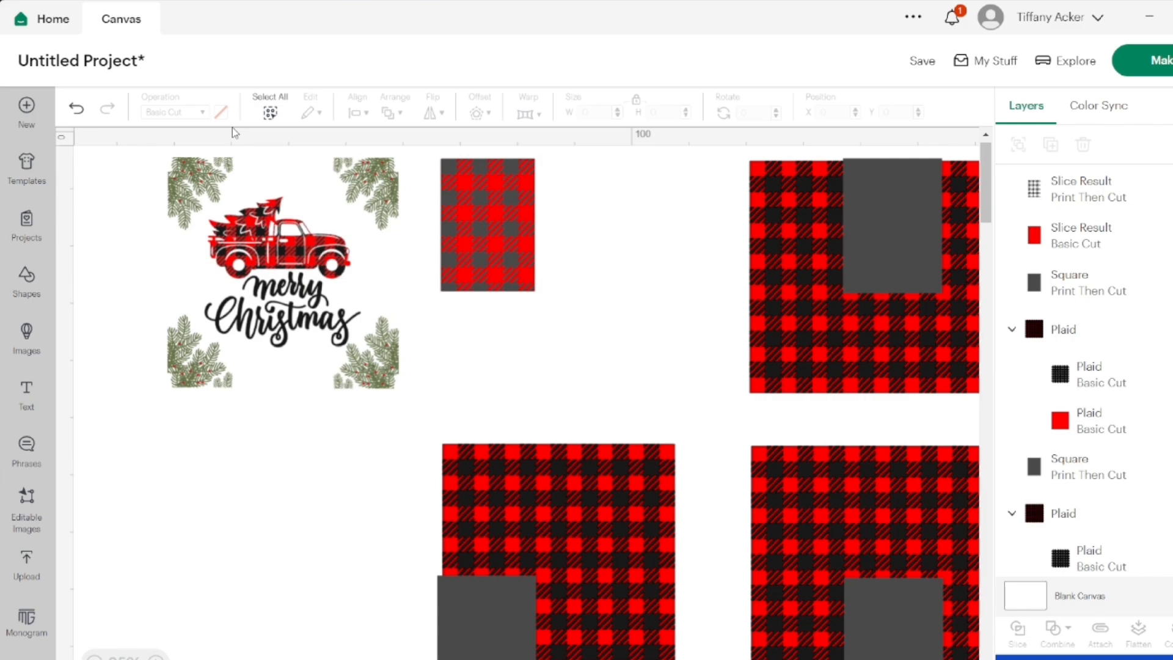
left_click(80, 109)
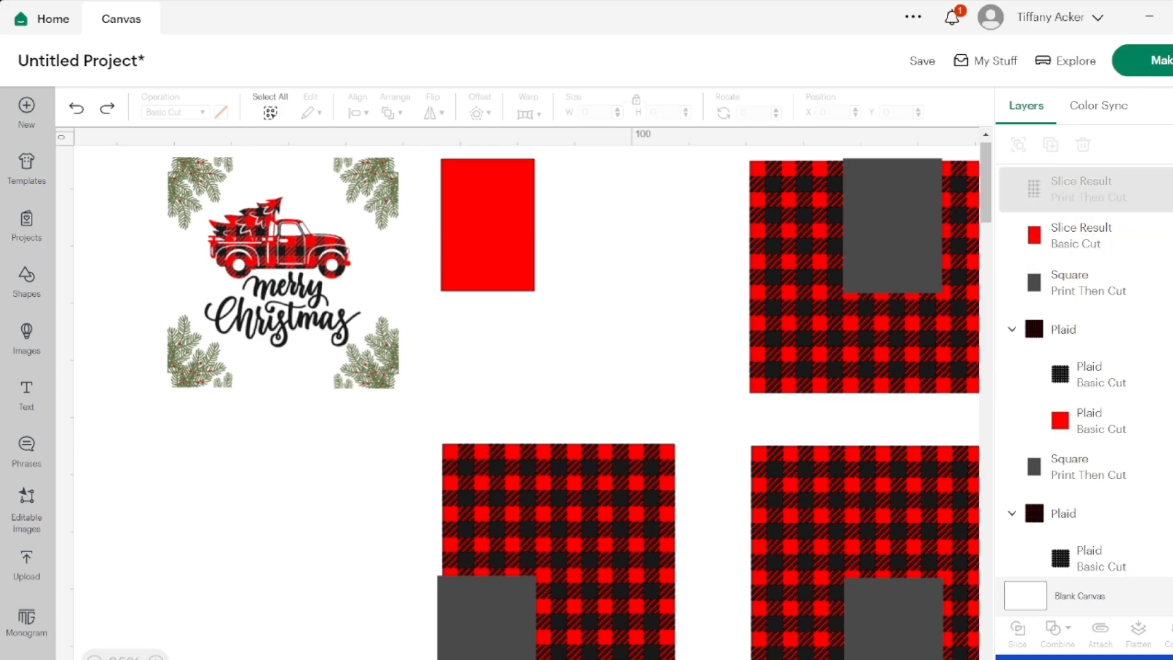
key("ctrl+y")
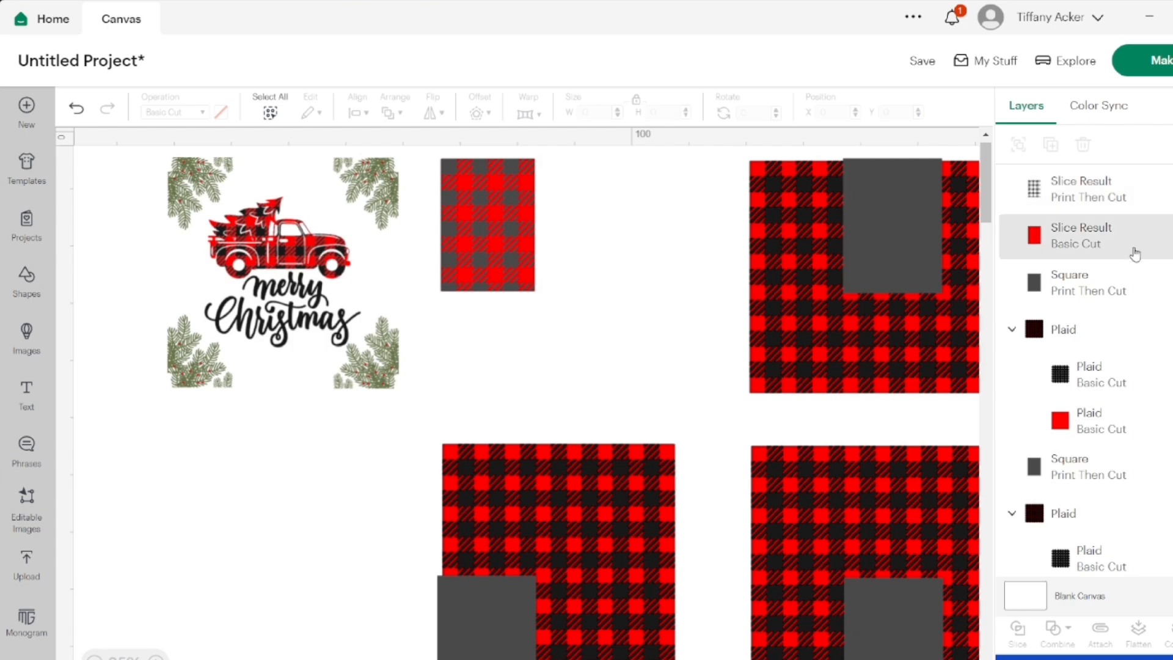
left_click(75, 110)
left_click(76, 110)
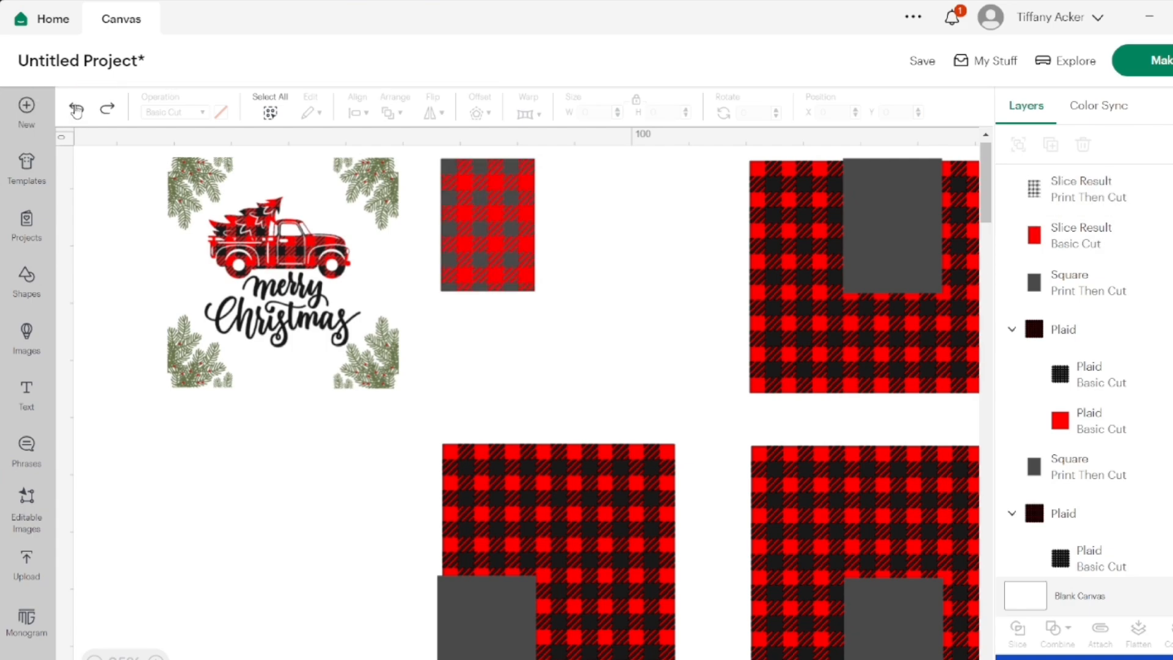
left_click(75, 109)
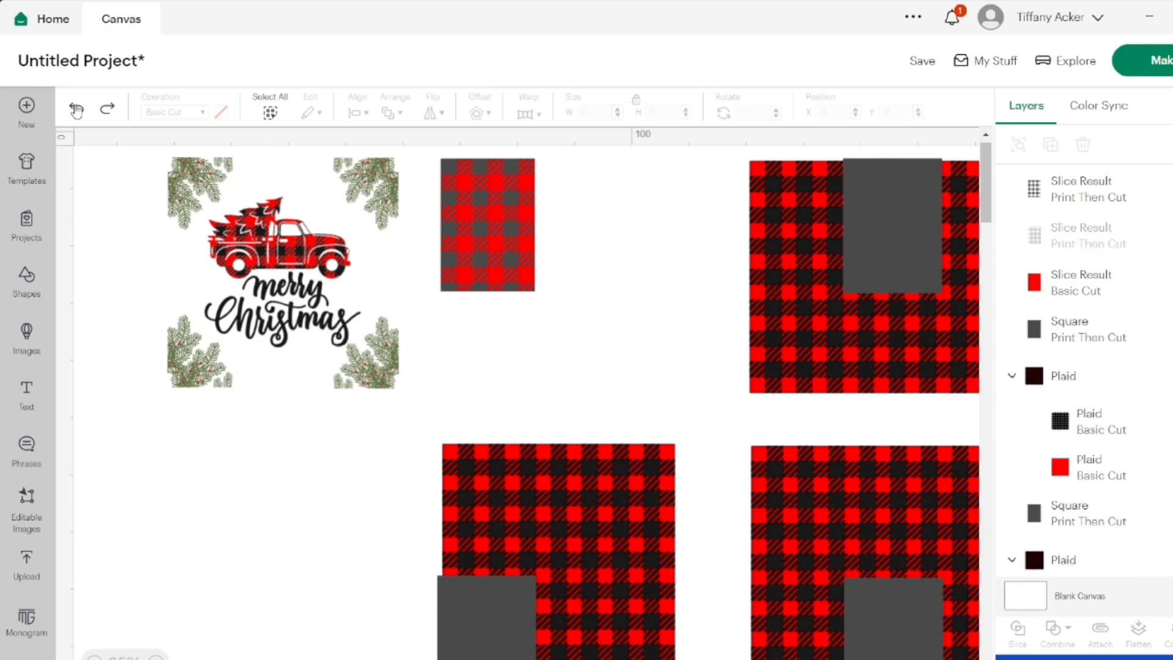
left_click(75, 110)
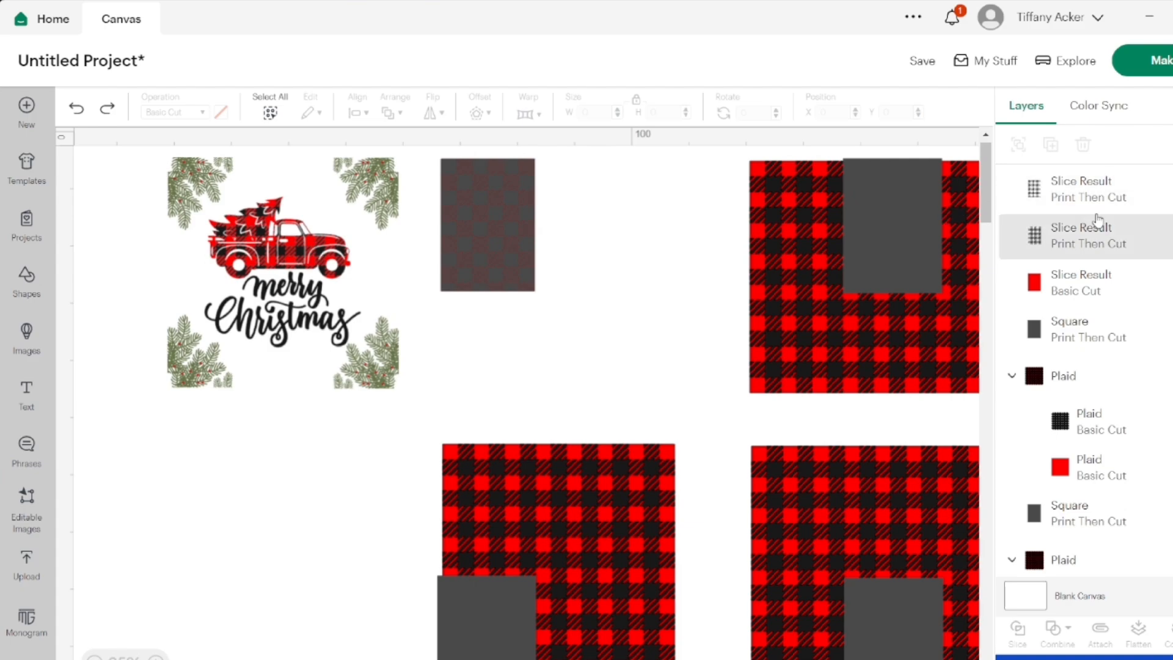
Compare the two Print Then Cut check pieces by hiding each, and delete the uppermost one in the layer order
left_click(1148, 201)
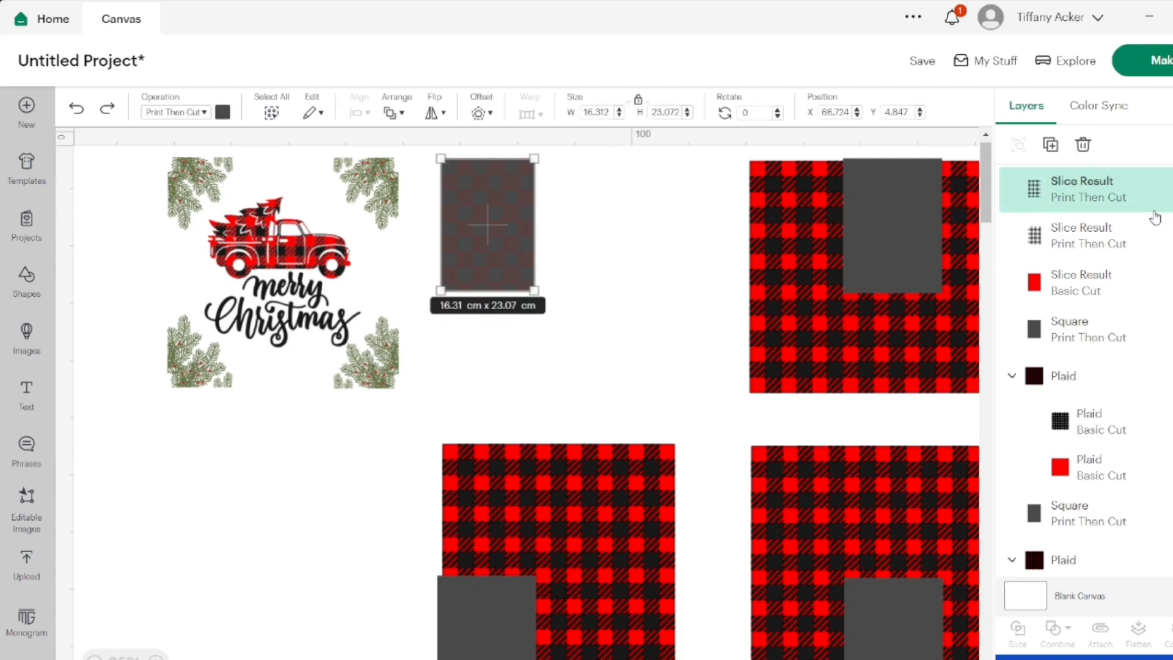
left_click(1165, 233)
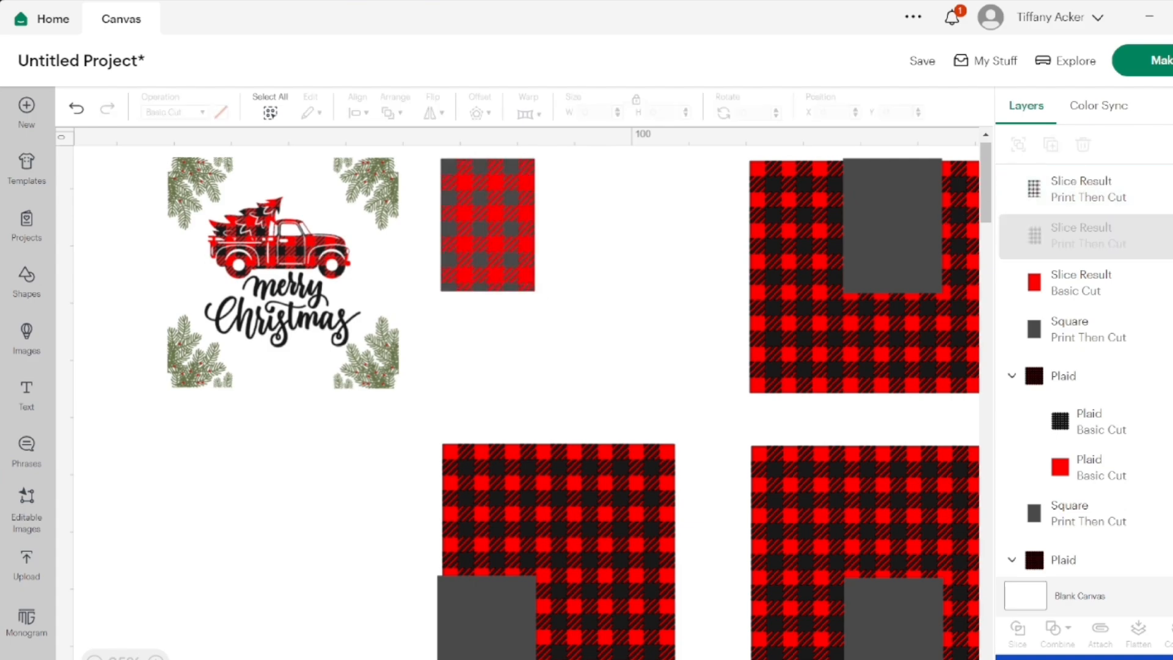
left_click(1171, 236)
left_click(1171, 189)
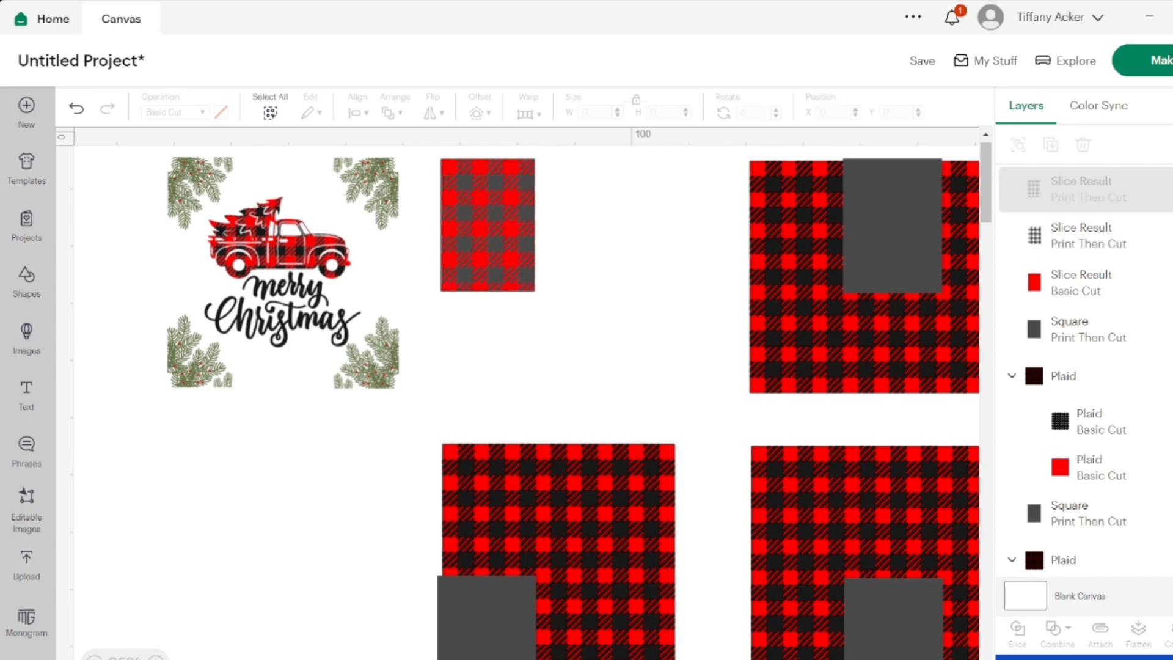
left_click(1126, 191)
left_click(1082, 147)
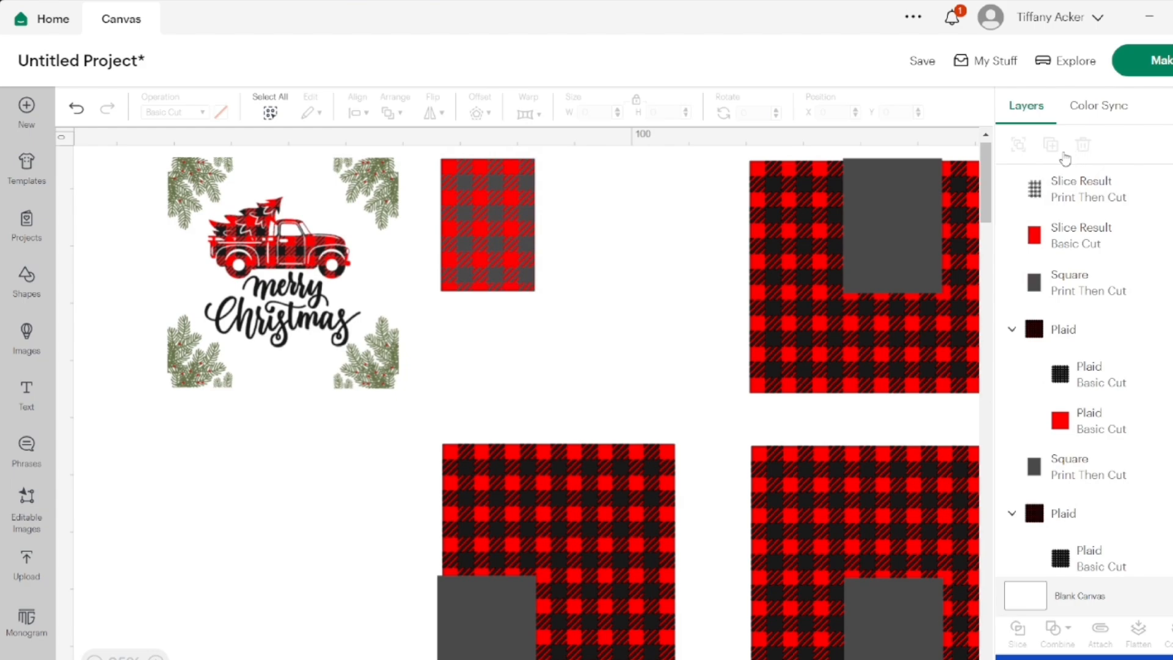
Recolour the remaining grey check piece black and flatten it together with the cropped red piece
left_click(1022, 211)
left_click(223, 113)
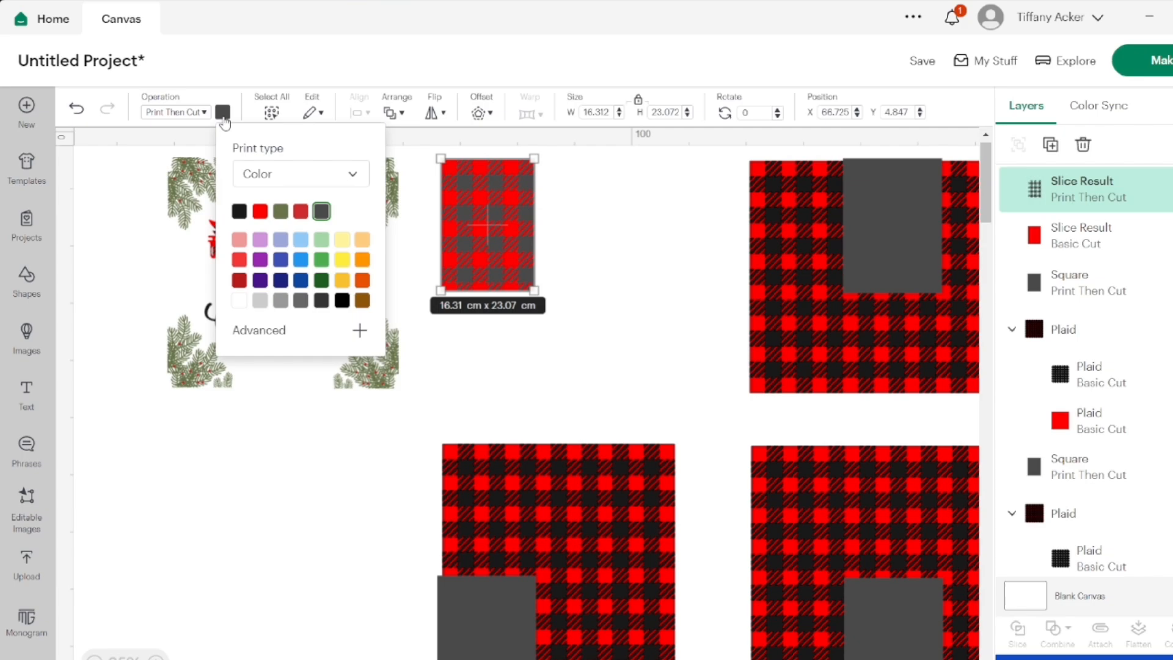
left_click(239, 210)
left_click(305, 441)
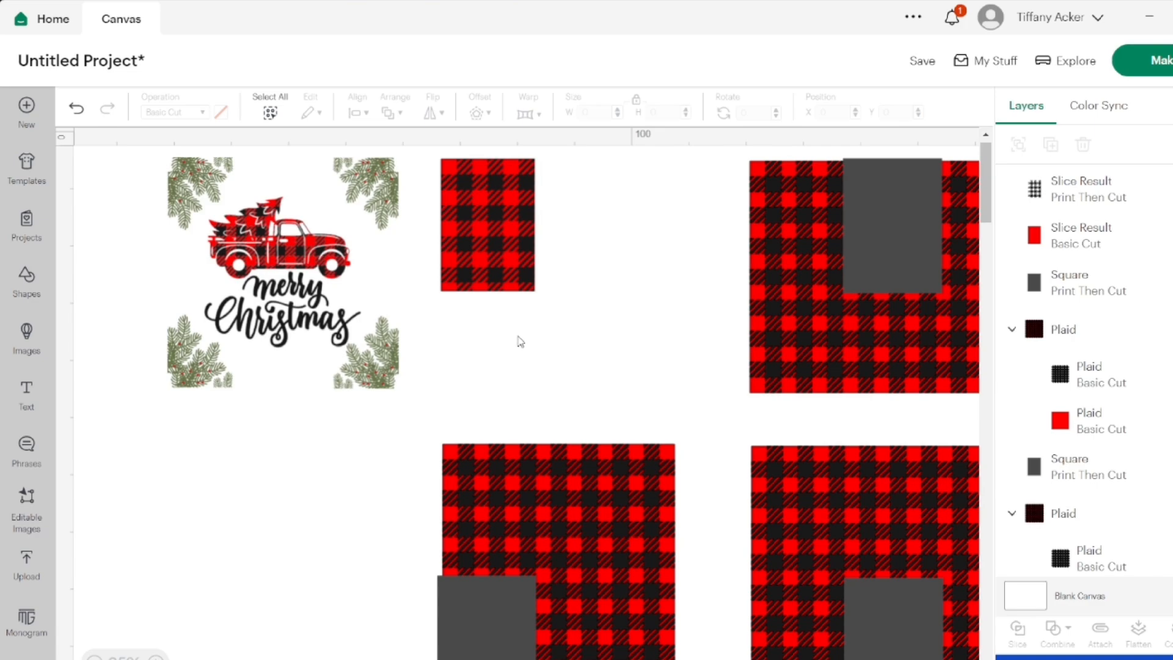
left_click_drag(515, 333, 496, 254)
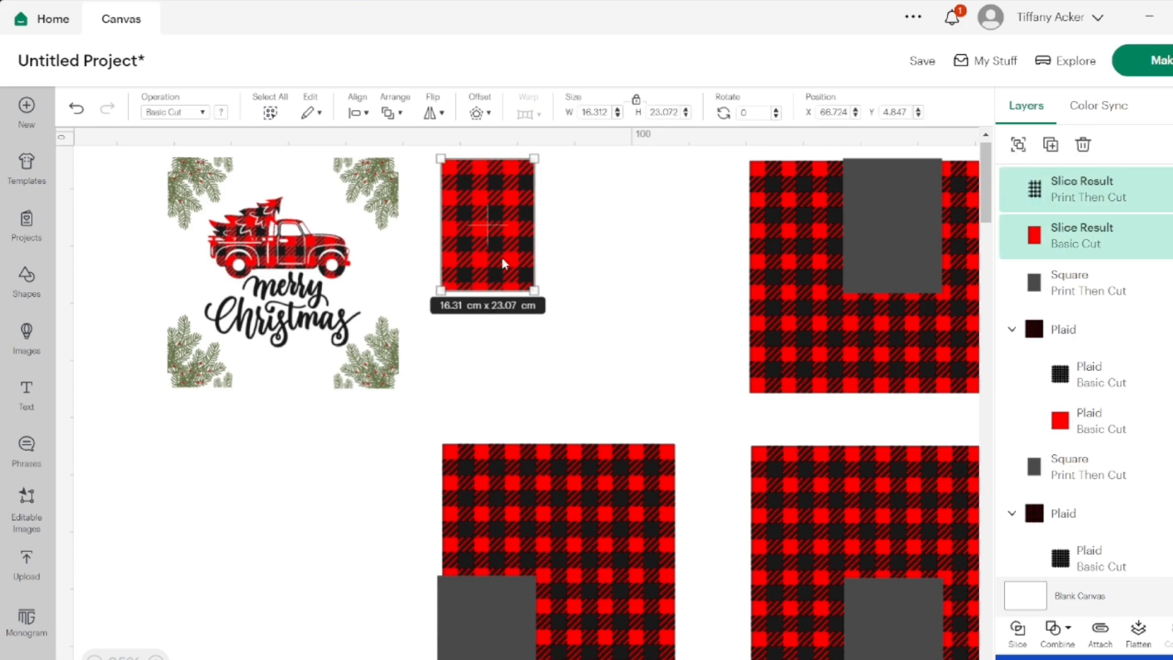
left_click(1135, 630)
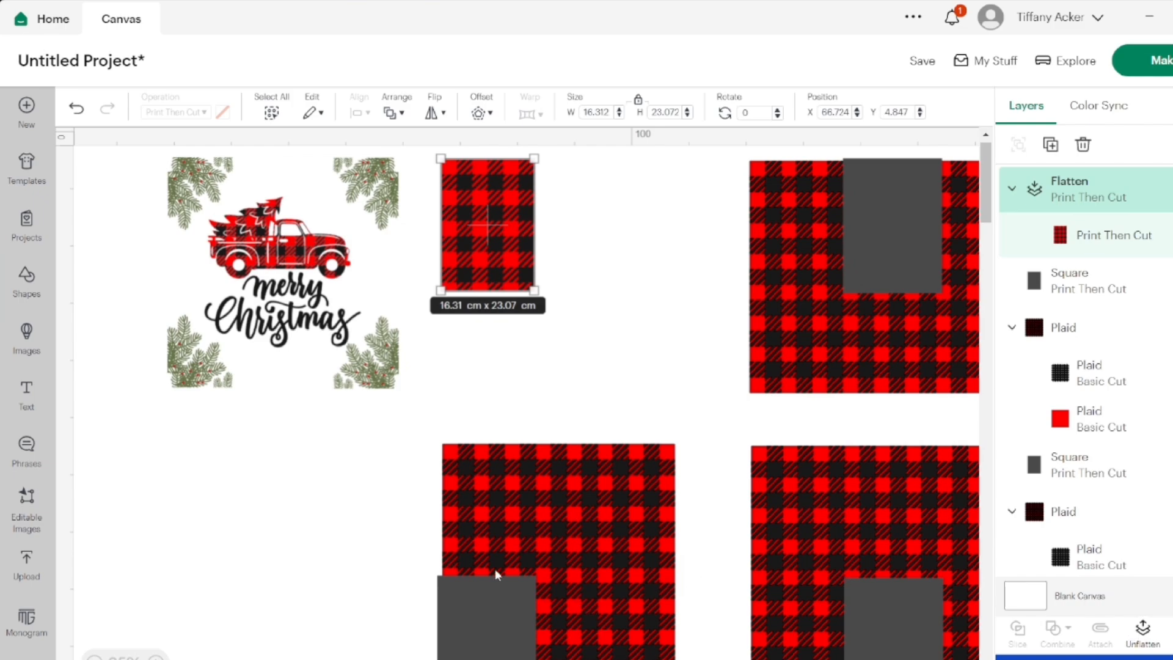
Slice the red layer of the first lower-row plaid with its 17.3 × 23.6 cm grey rectangle
left_click(519, 519)
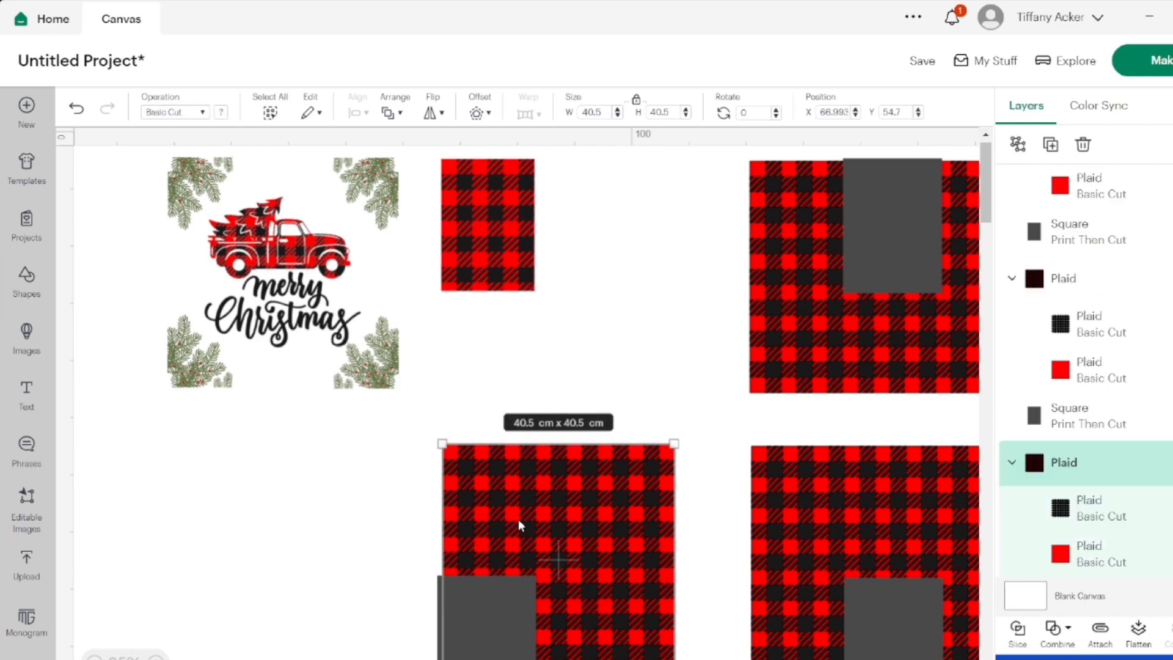
left_click(1077, 410)
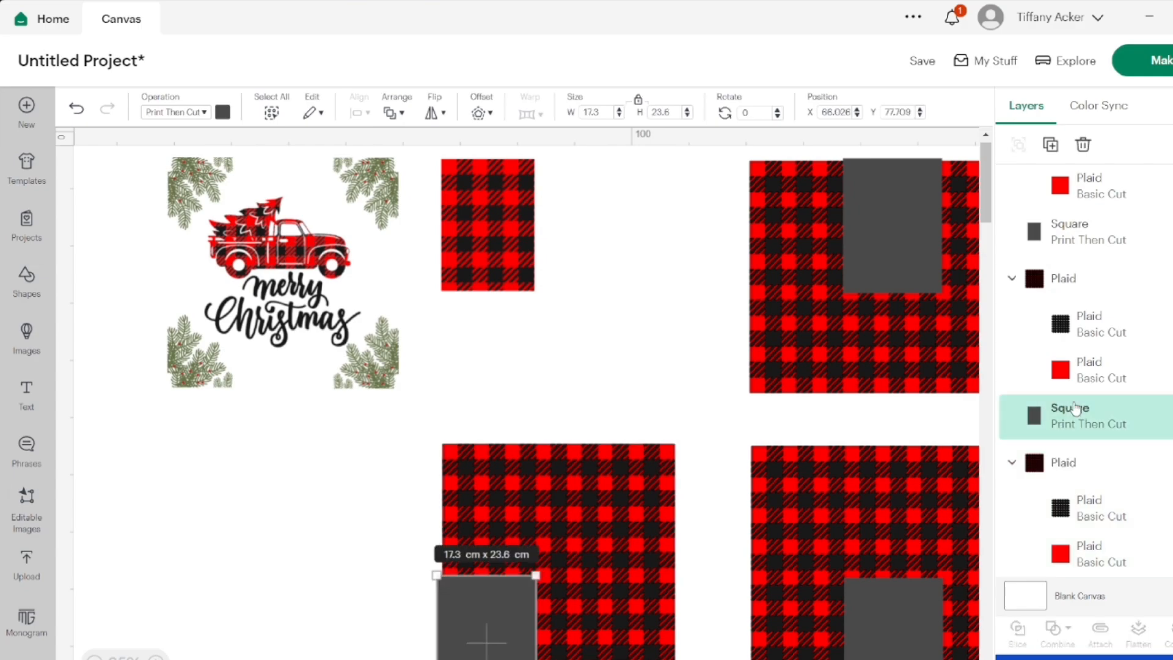
left_click(1091, 550)
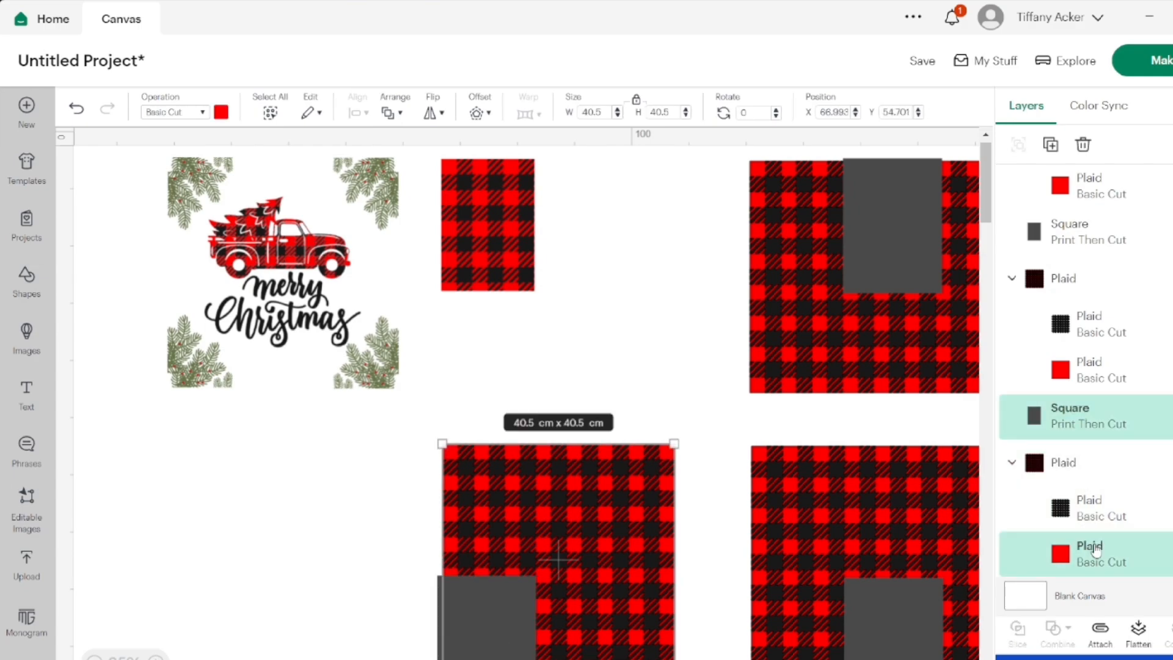
left_click(1067, 438, "shift")
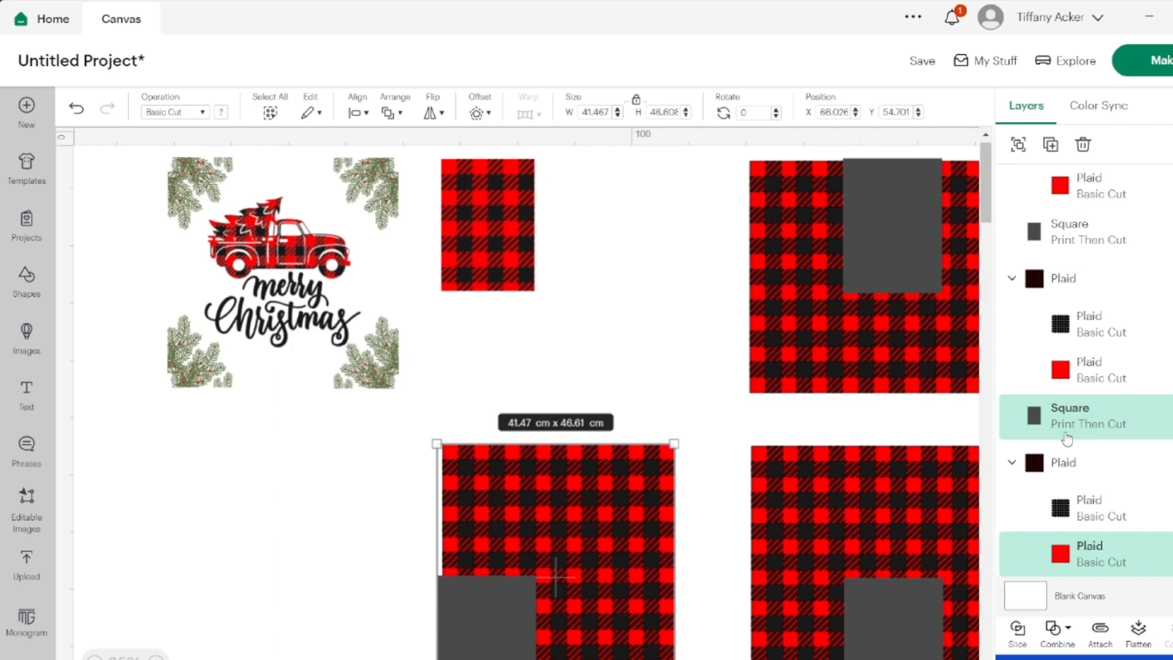
left_click(1017, 630)
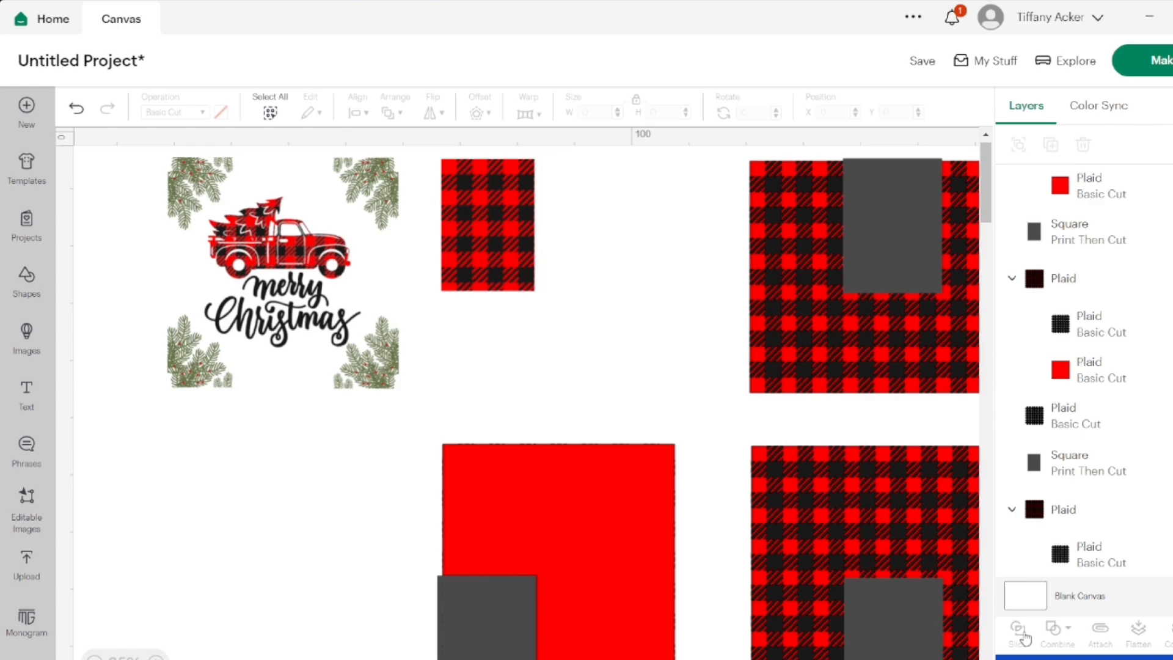
Delete the thin grey edge strip and the red remainder outside the rectangle on the first lower-row plaid
scroll(1018, 375, "up", 5)
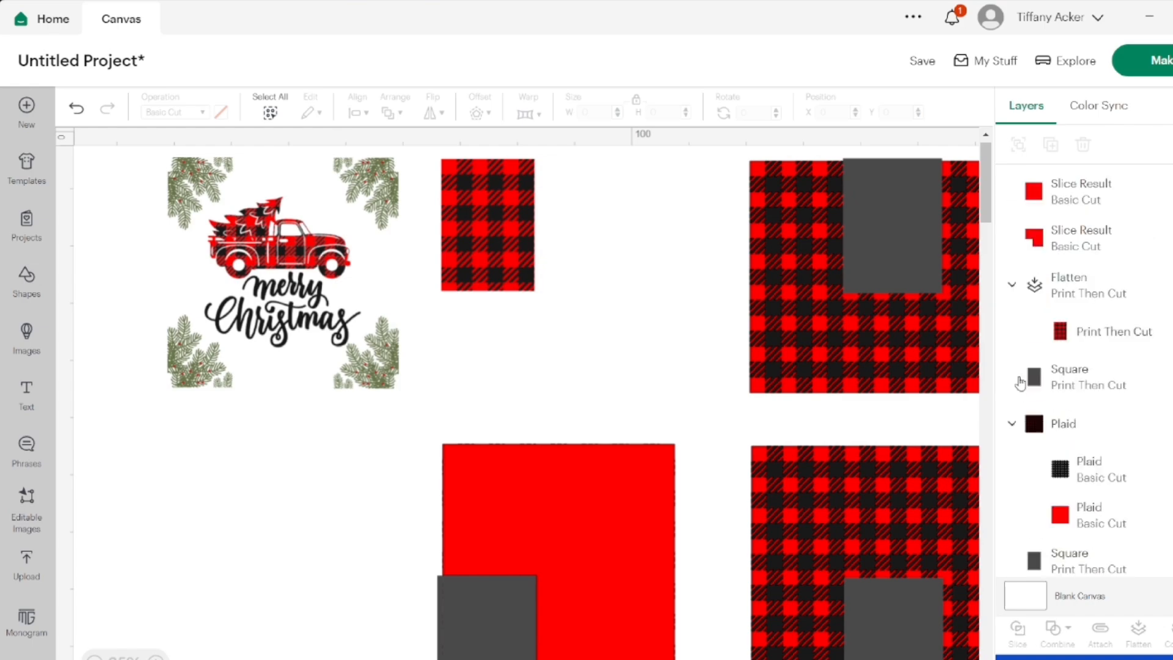
left_click(1054, 195)
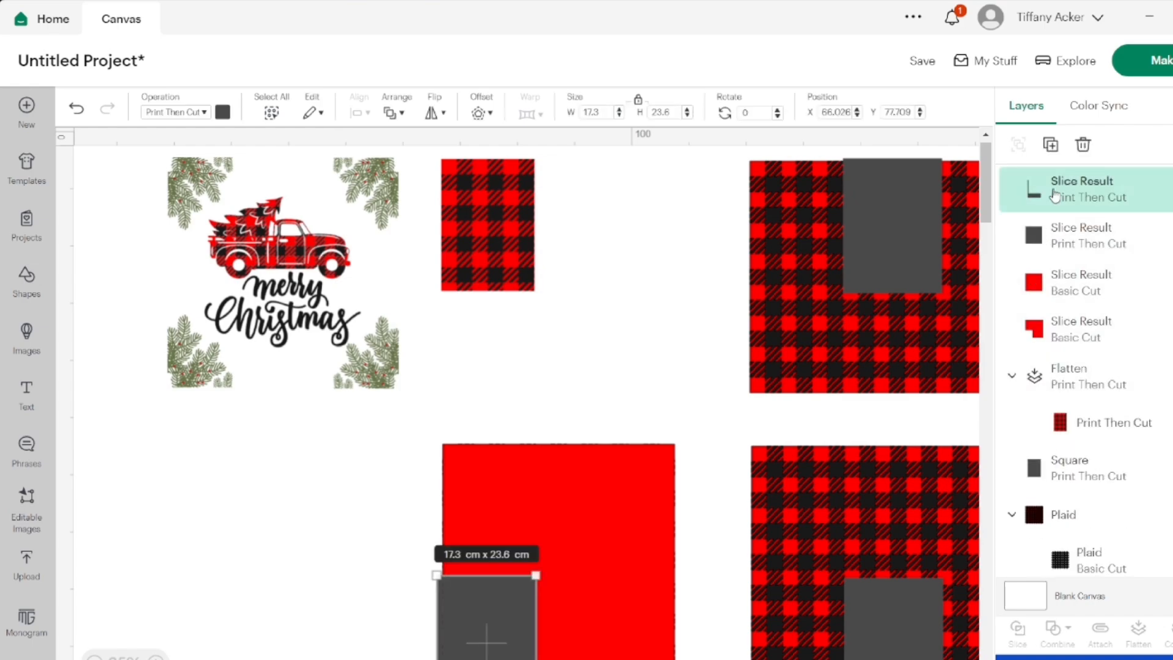
left_click(1086, 147)
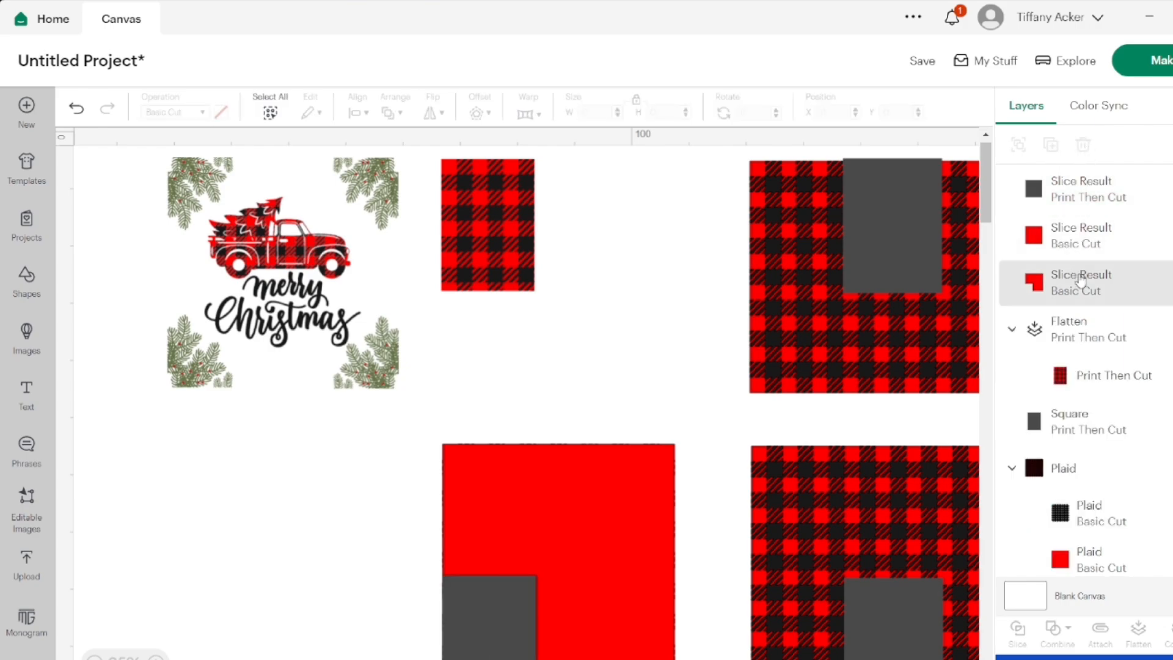
left_click(1073, 279)
left_click(1083, 145)
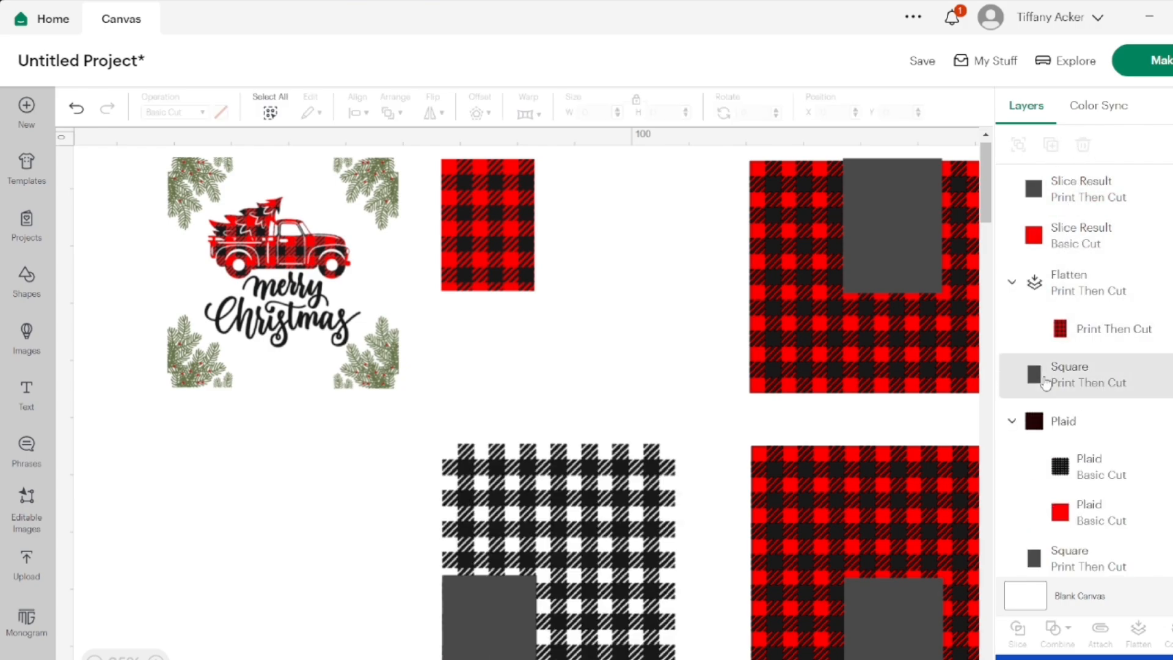
Delete the first lower-row plaid's black check layer together with the grey slice result, and undo that deletion
left_click(633, 502)
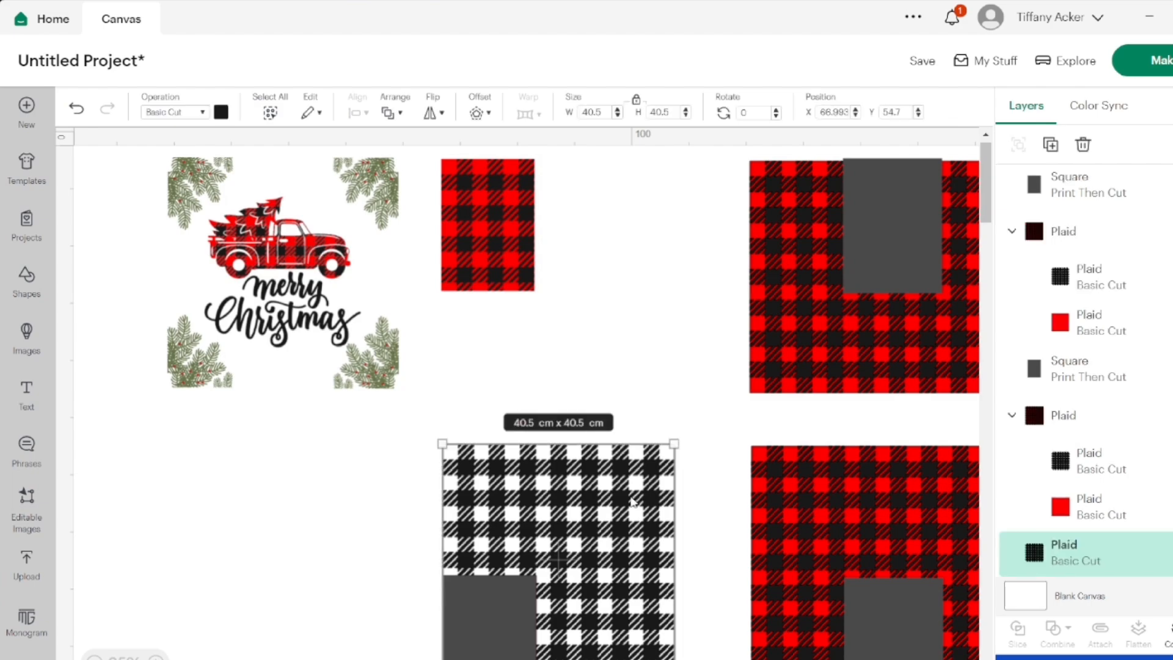
scroll(1097, 255, "up", 3)
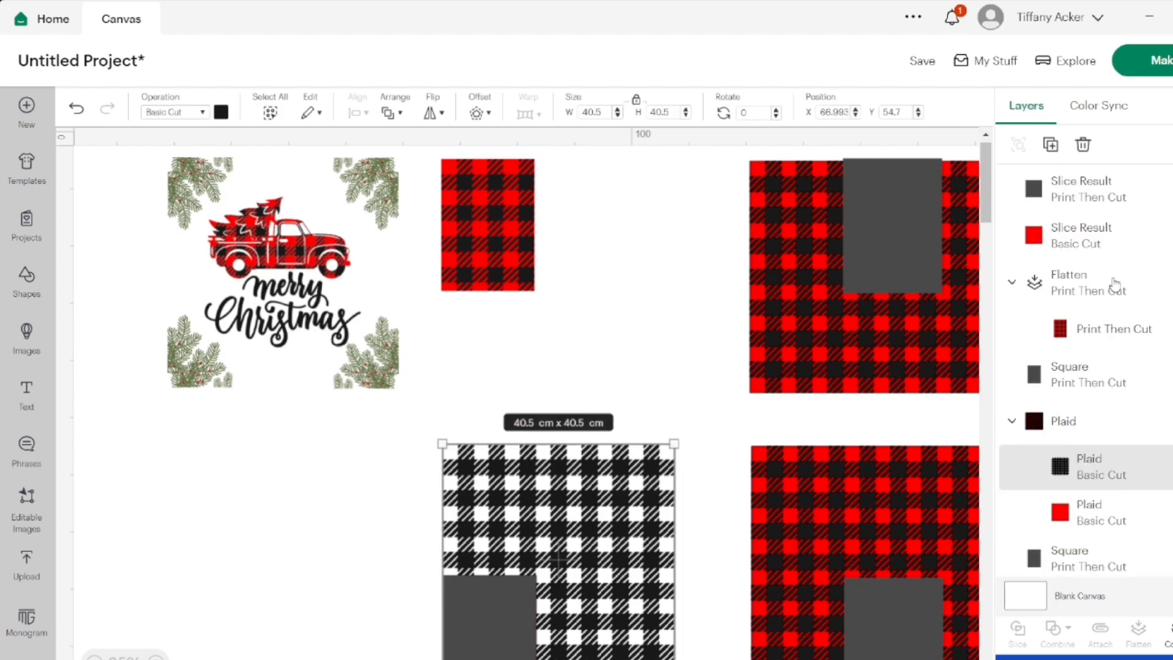
left_click(1087, 213)
left_click(1091, 145)
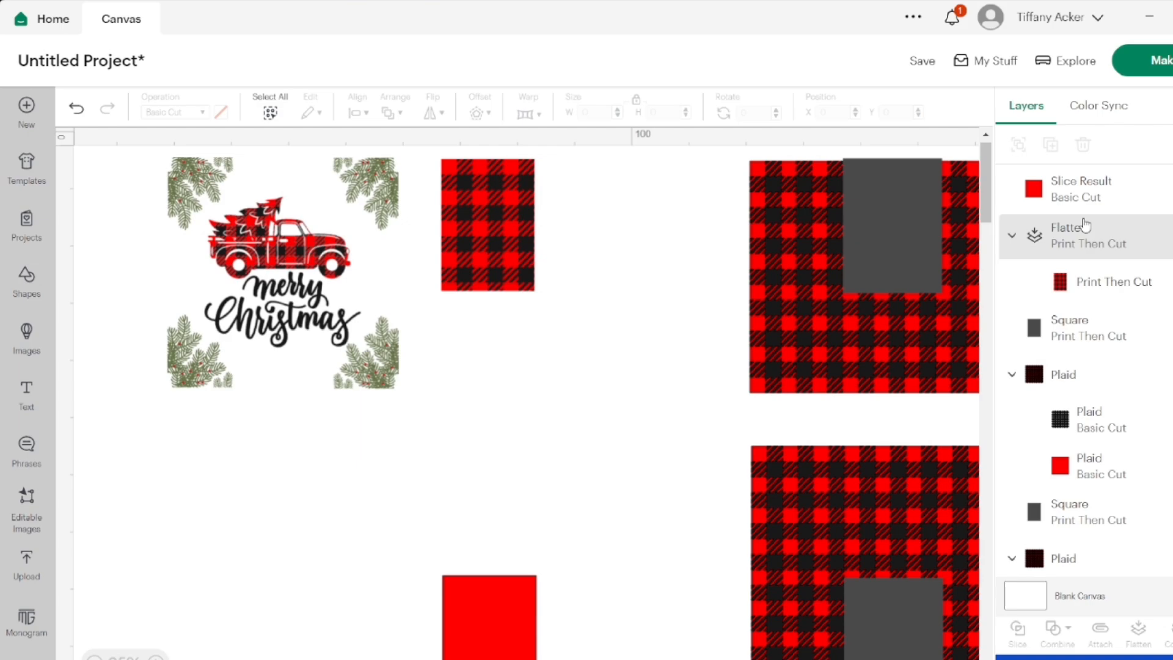
scroll(1085, 227, "down", 2)
scroll(1086, 227, "up", 2)
scroll(1085, 227, "down", 8)
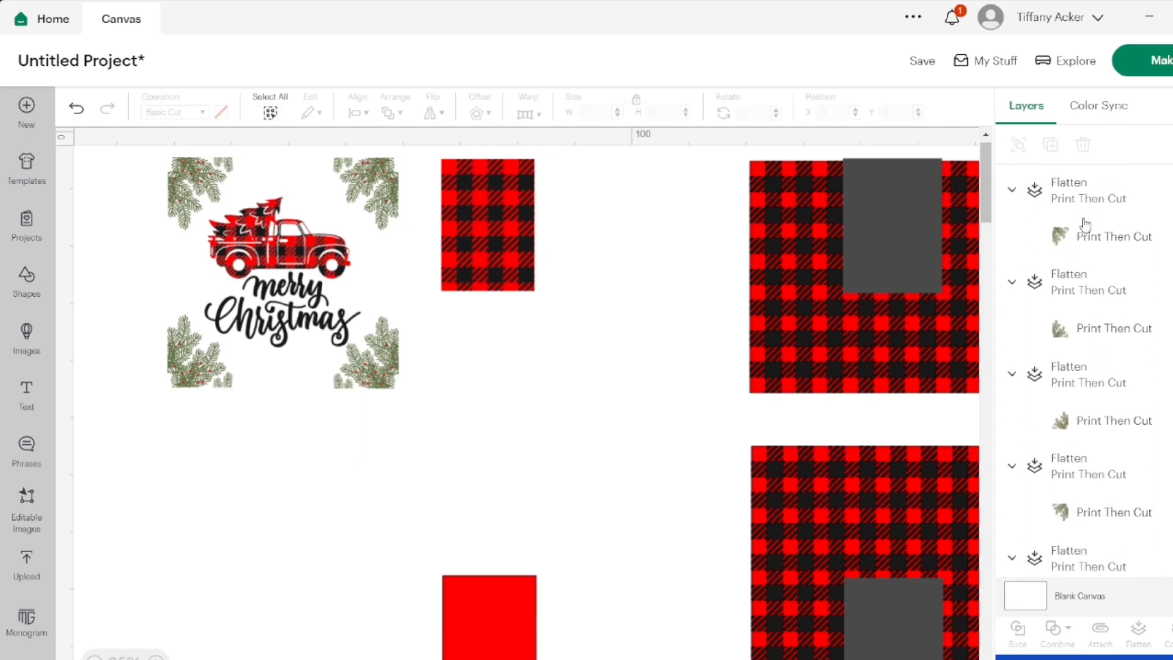
scroll(1085, 227, "up", 8)
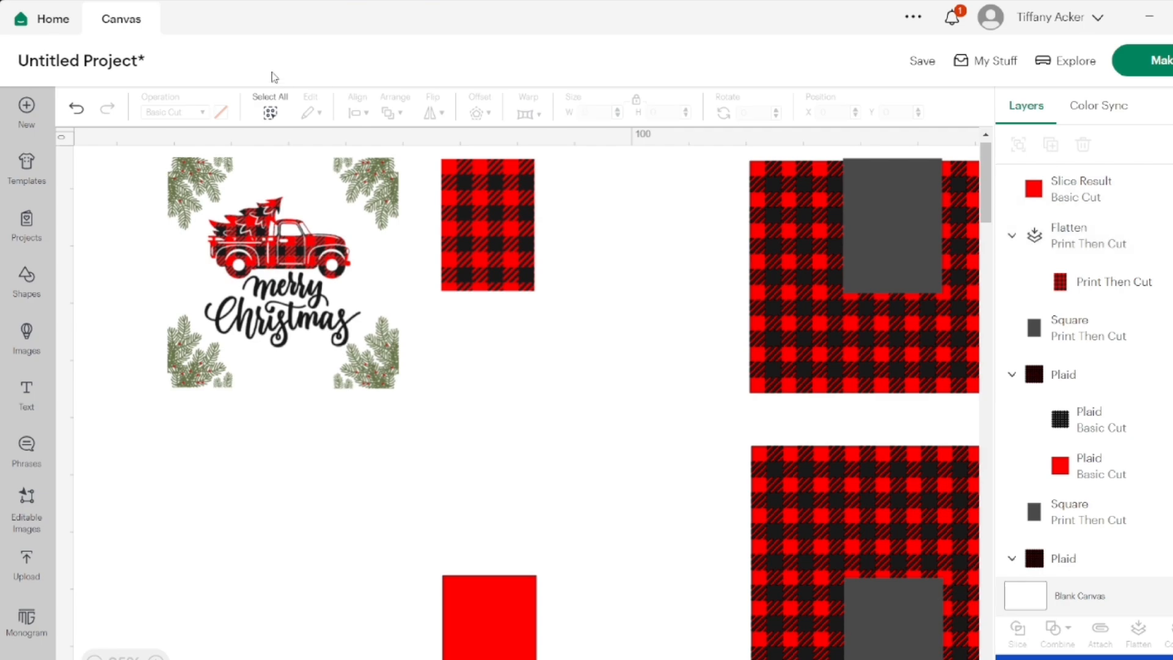
left_click(77, 110)
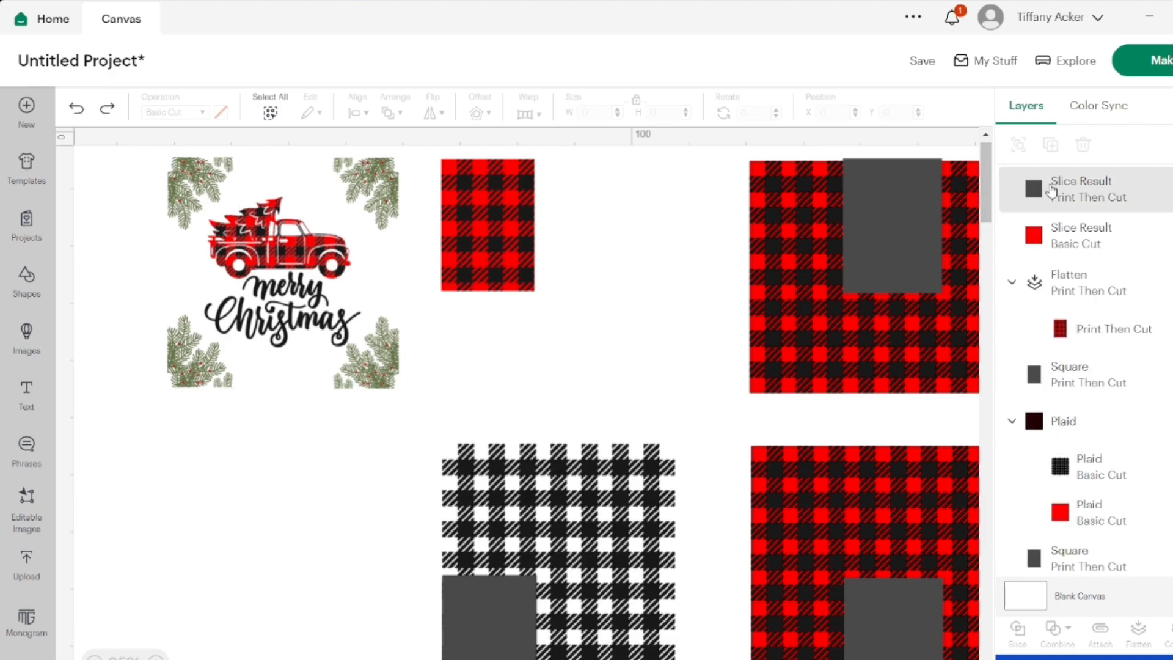
Slice the black check layer of the first lower-row plaid with the remaining grey rectangle
left_click(541, 533)
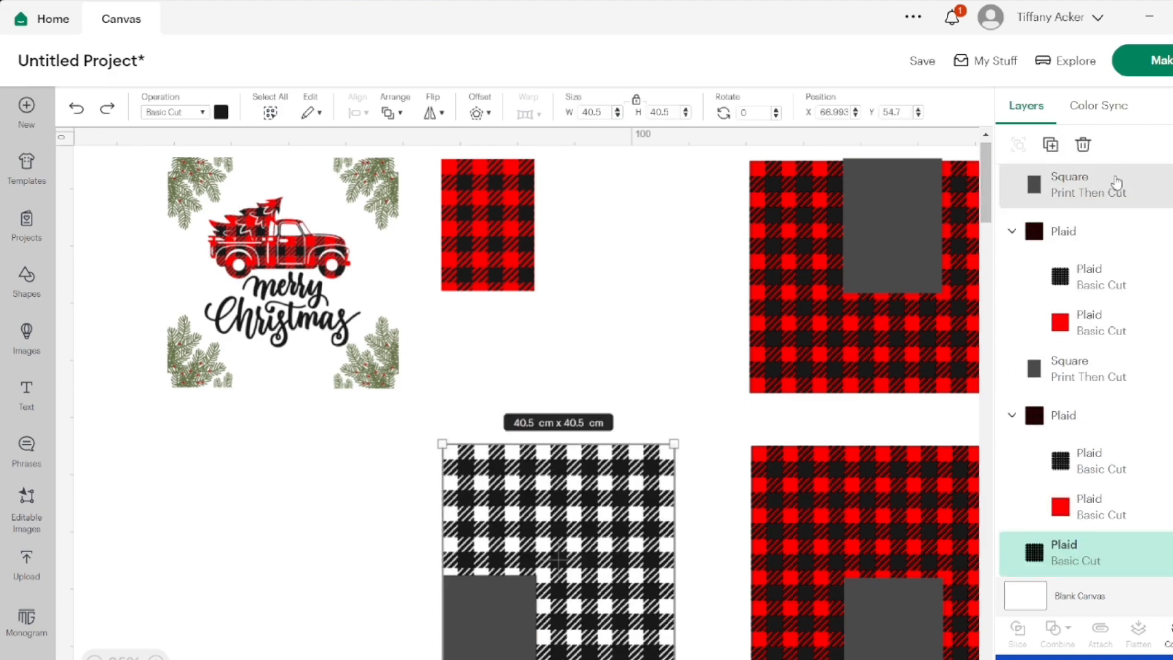
scroll(1115, 182, "up", 3)
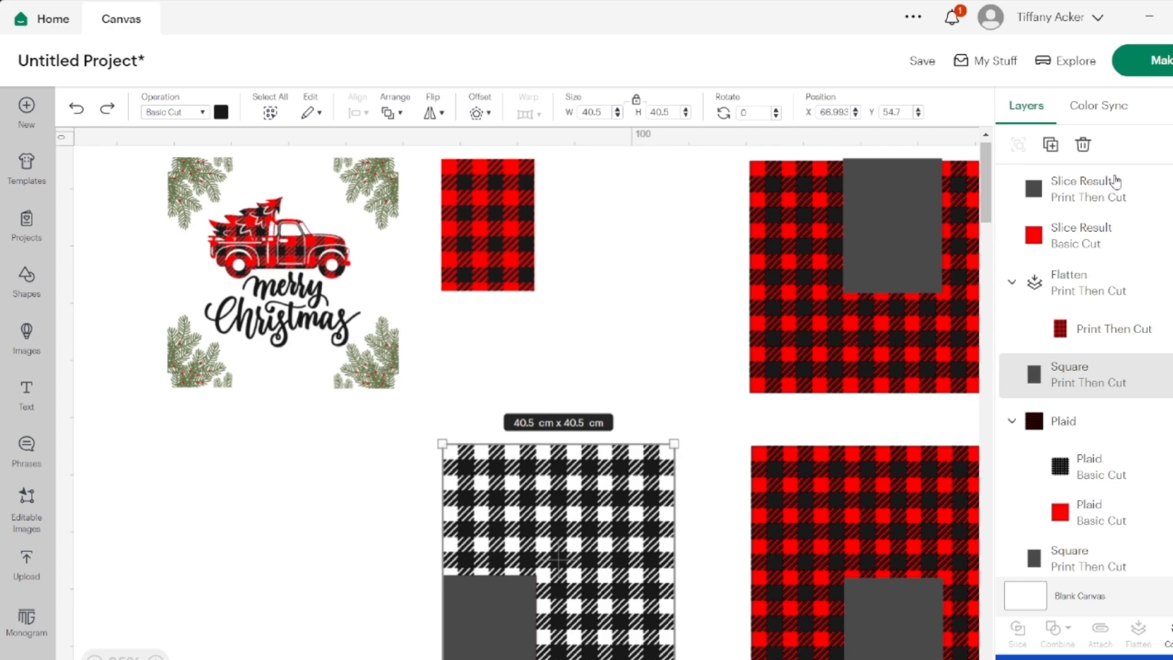
left_click(1080, 194, "shift")
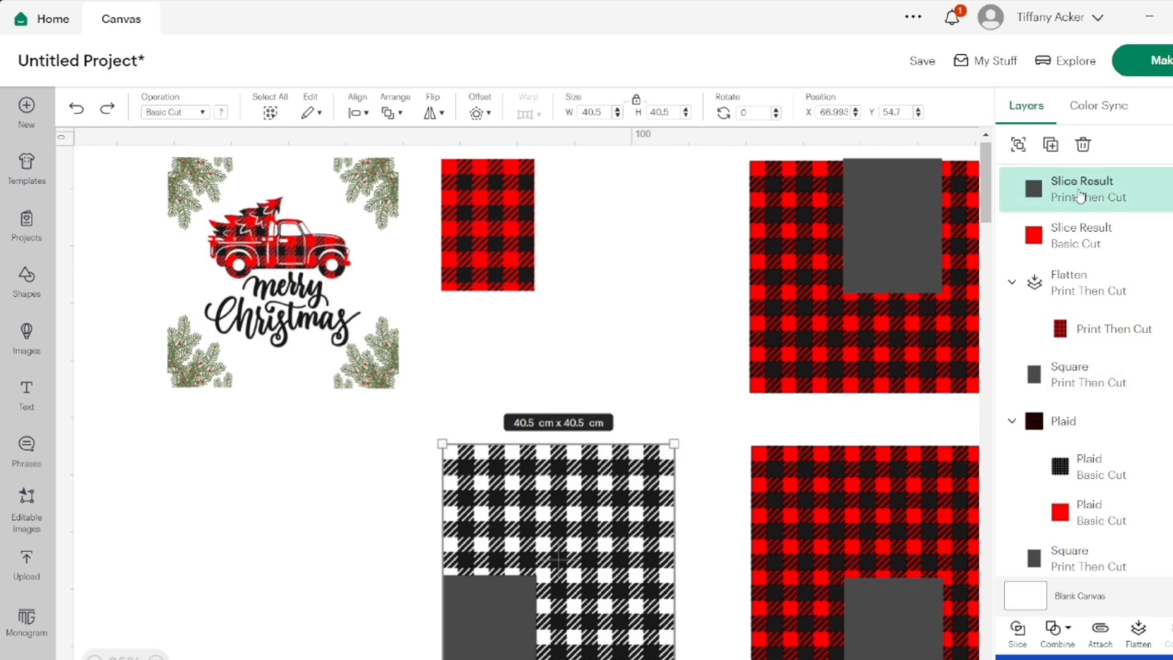
left_click(1016, 629)
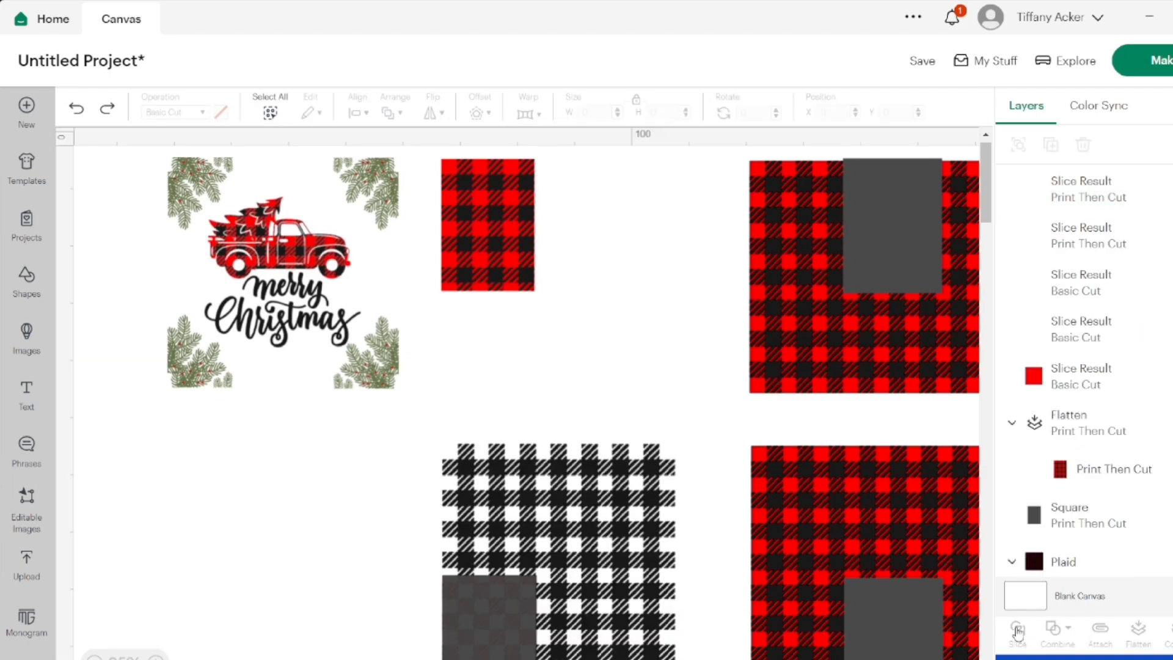
Delete the black remainder outside the rectangle and both grey check slice results on the first lower-row plaid
left_click(1128, 194)
left_click(1128, 322)
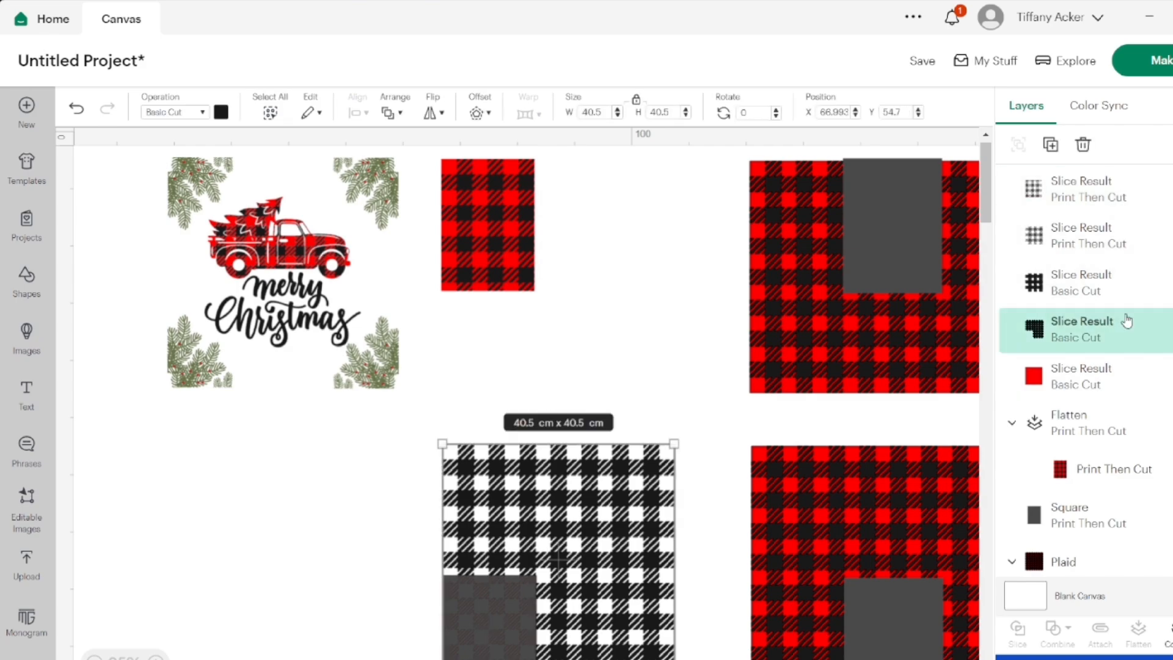
left_click(1084, 147)
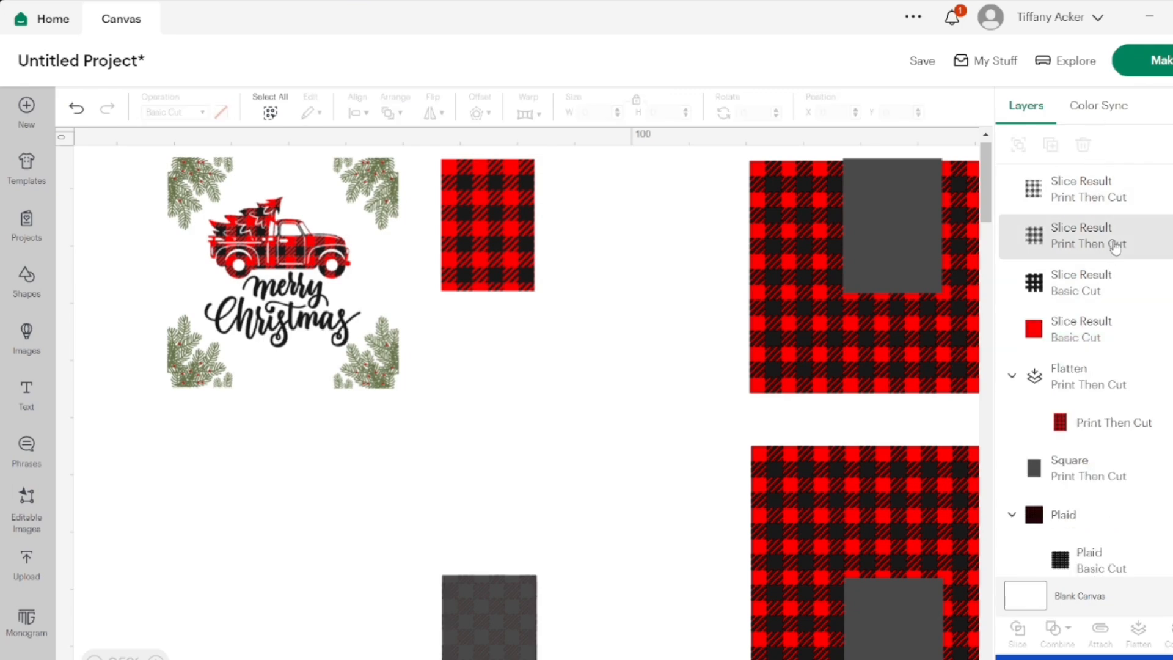
left_click(1112, 203)
left_click(1171, 190)
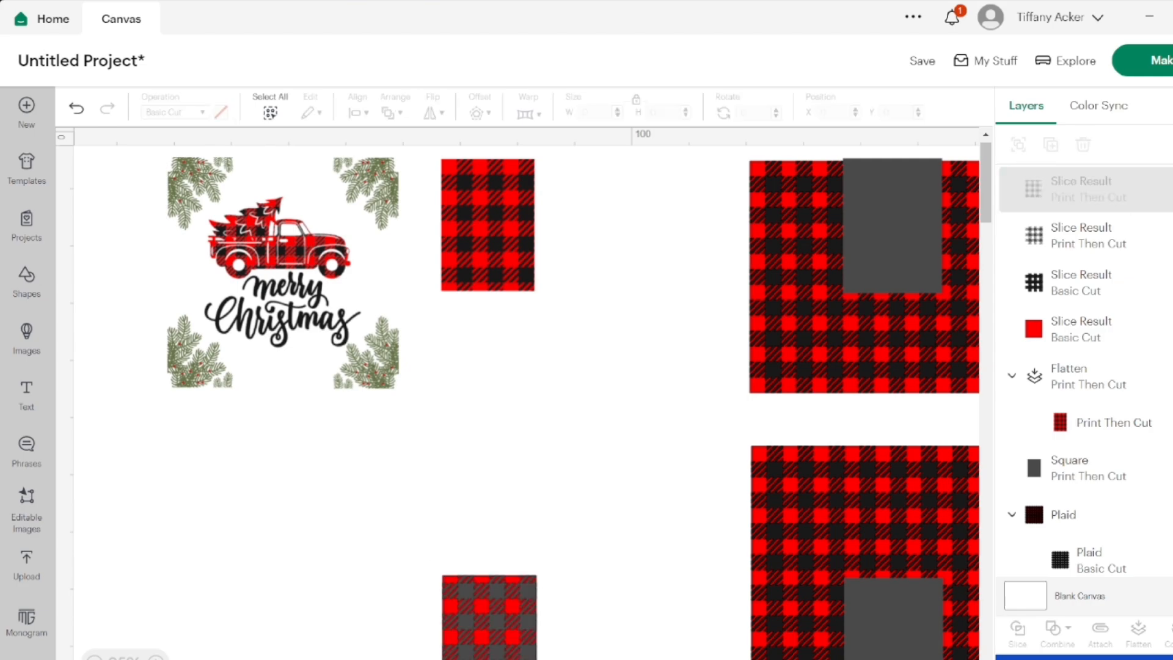
left_click(1168, 236)
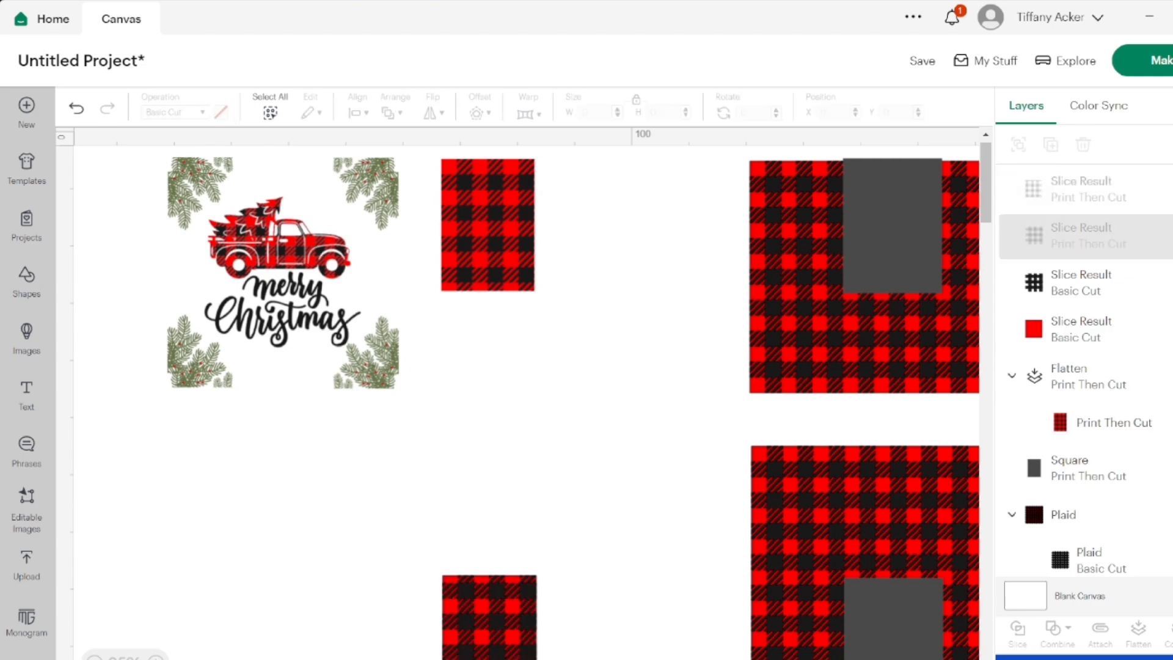
left_click(1141, 199)
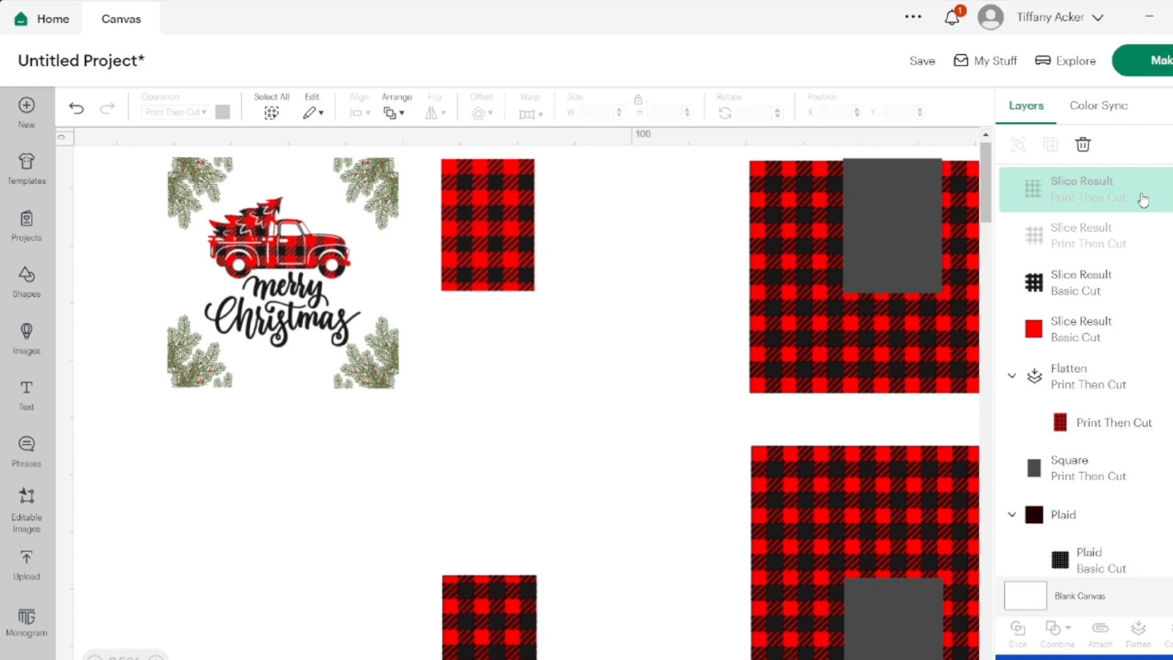
left_click(1083, 144)
left_click(1084, 145)
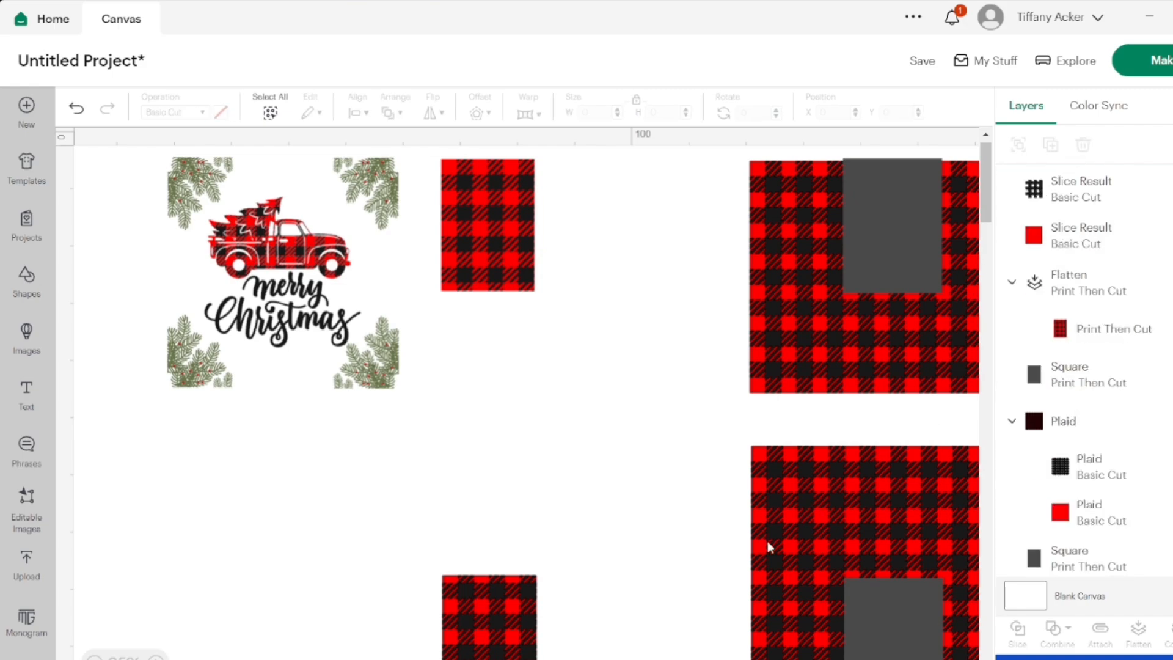
Flatten the cropped red and black pieces together and place the result directly below the first finished plaid piece
left_click_drag(568, 613, 499, 334)
left_click(1131, 629)
left_click(588, 416)
Slice the red layer of the second upper-row plaid with its grey rectangle
scroll(726, 387, "right", 5)
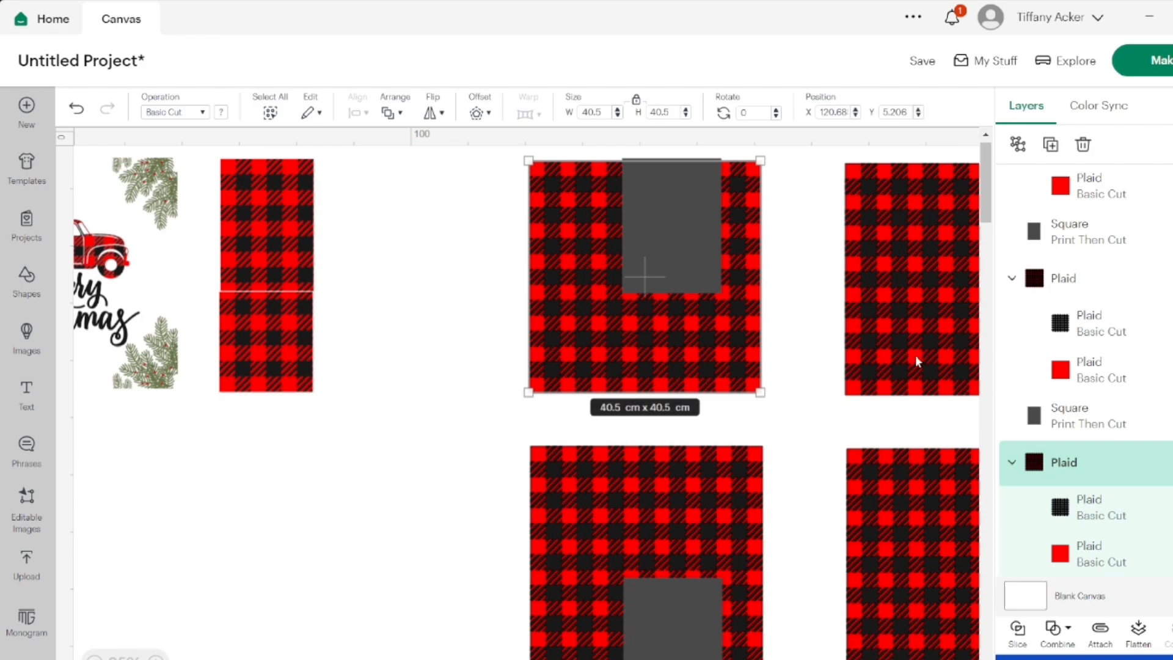
left_click(1037, 416)
left_click(1067, 553)
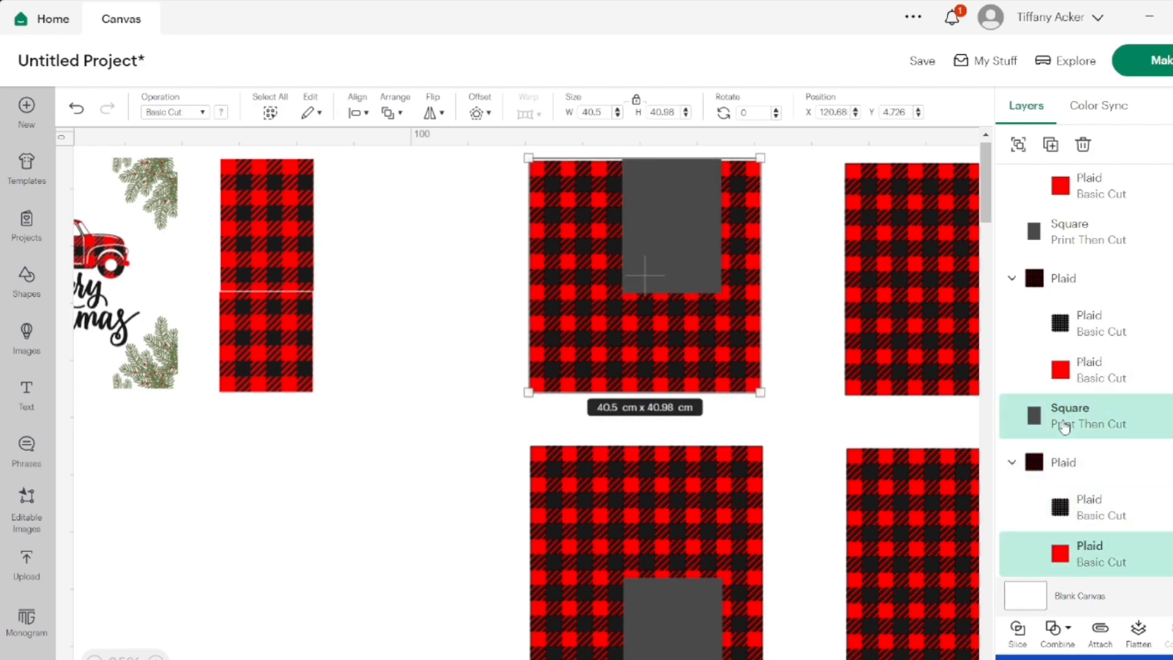
left_click(1017, 633)
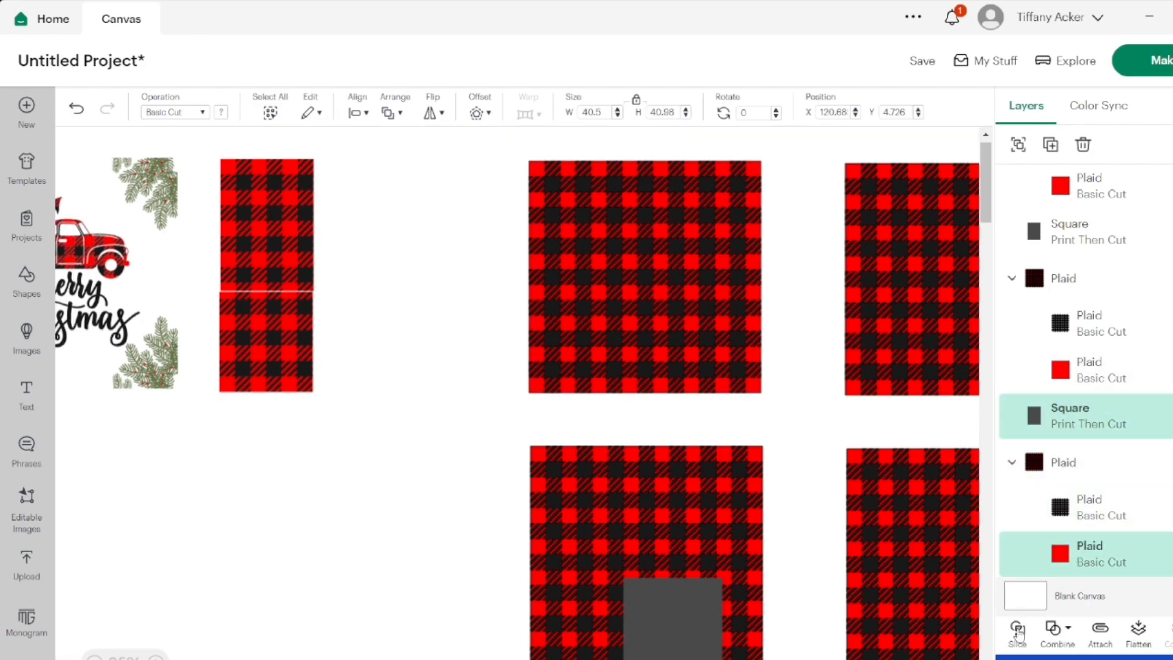
Delete the red remainder and the thin grey edge strip outside the crop on the second upper-row plaid
scroll(1046, 320, "up", 5)
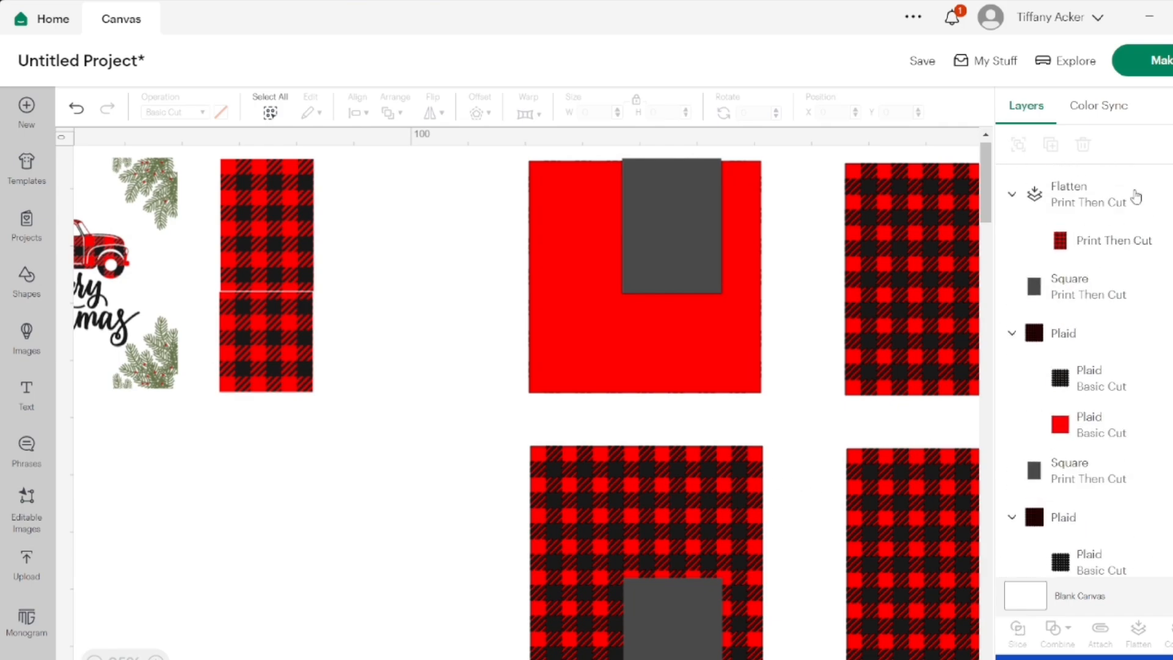
left_click(1087, 328)
left_click(1082, 145)
left_click(1084, 184)
left_click(1082, 145)
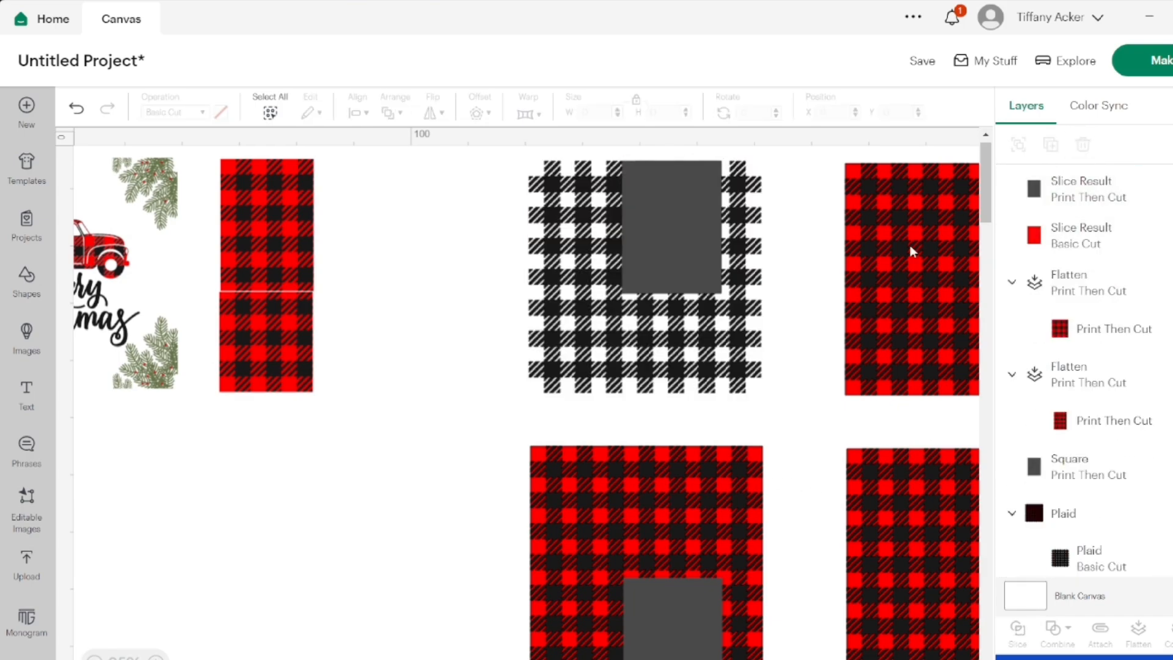
Slice the second upper-row plaid's black check layer with the grey rectangle, and delete the black remainder and grey check results
left_click(742, 333)
scroll(1077, 272, "up", 5)
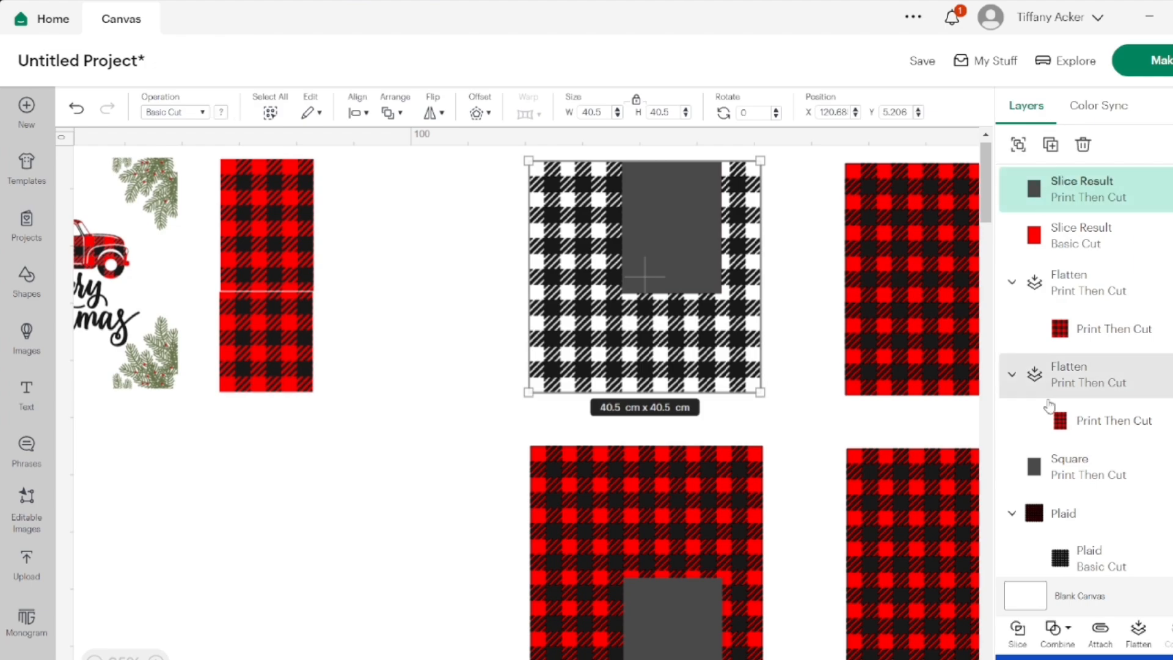
left_click(1019, 636)
left_click(1087, 330)
left_click(1083, 145)
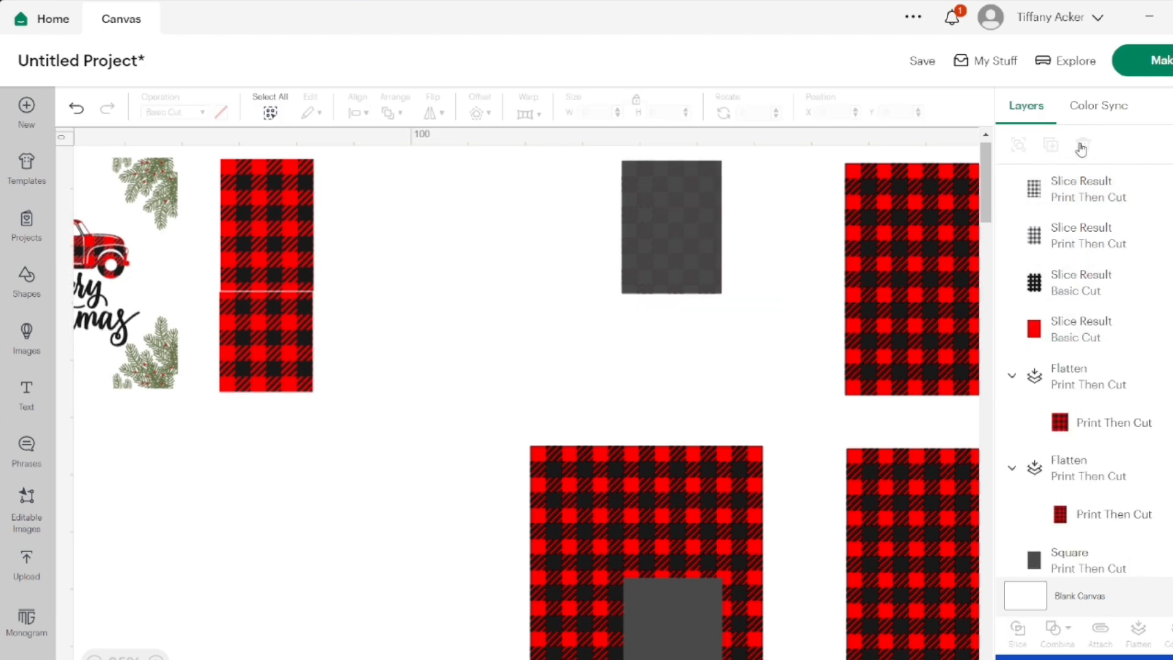
left_click(1083, 147)
Flatten the cropped 17.3 × 23.12 cm red and black pieces and place the result beside the first finished piece
left_click(672, 208)
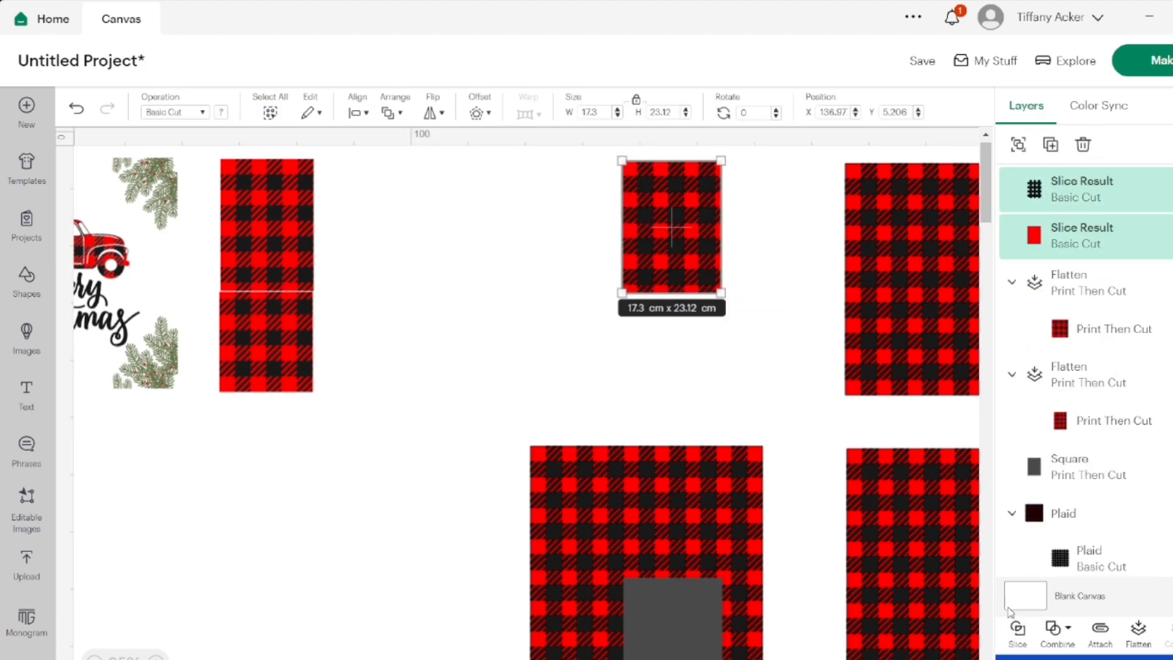
right_click(672, 208)
left_click_drag(672, 205, 361, 204)
Slice the red layer of the third upper-row plaid with the grey rectangle overlapping its edge
scroll(558, 230, "right", 5)
left_click(558, 229)
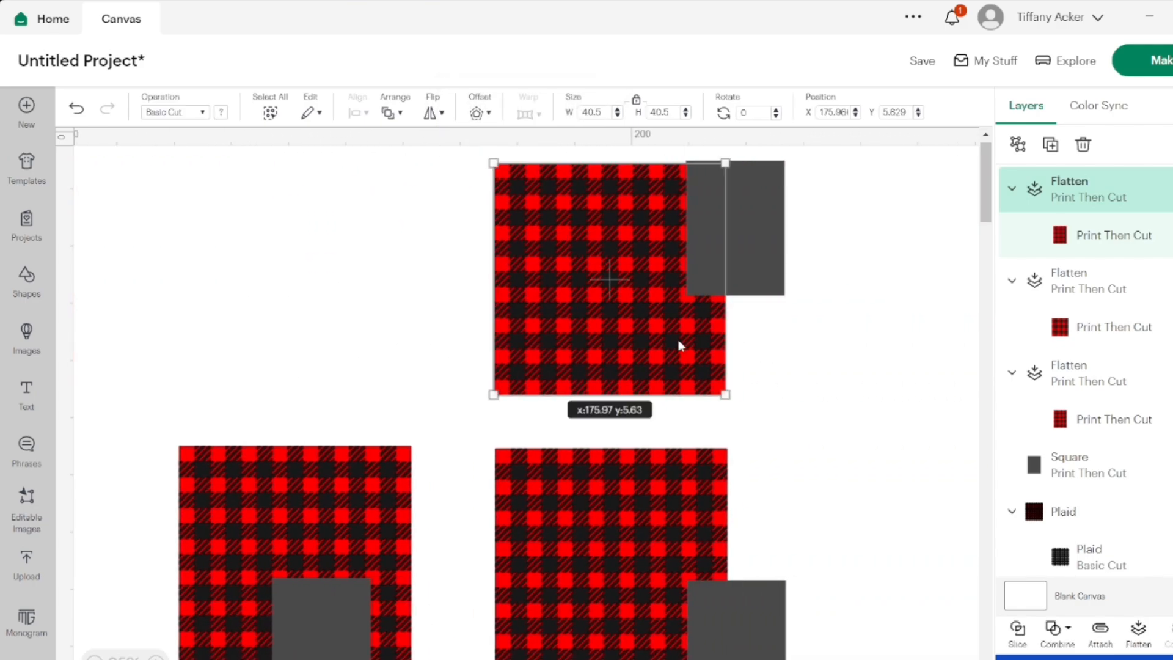
left_click(1059, 348, "shift")
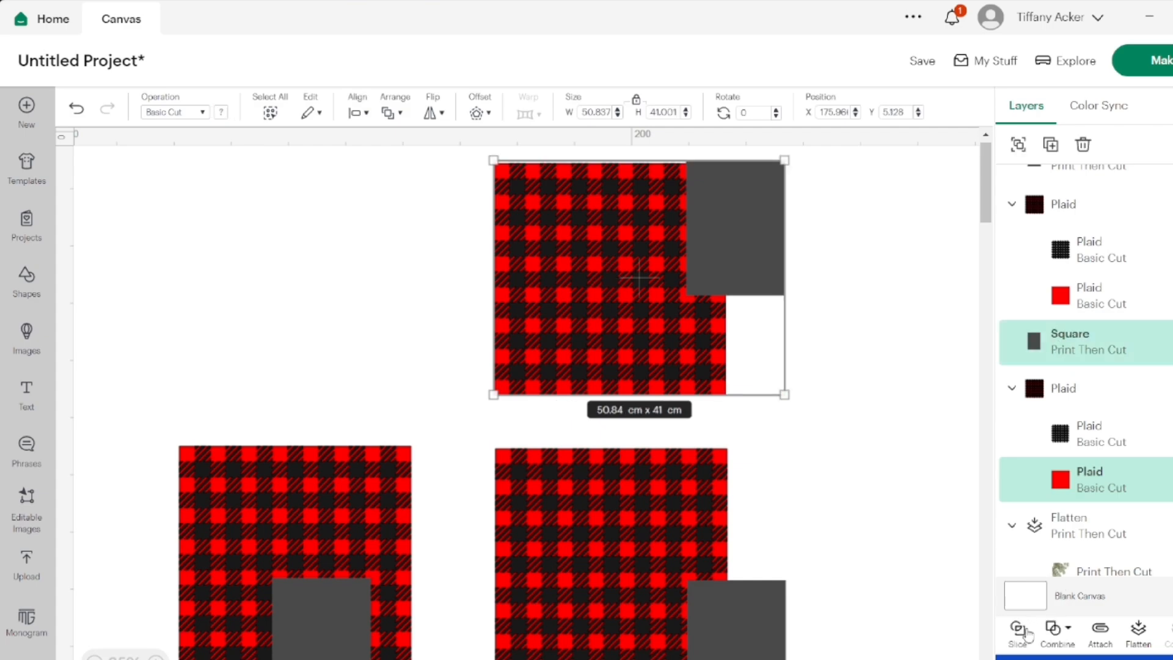
left_click(1018, 630)
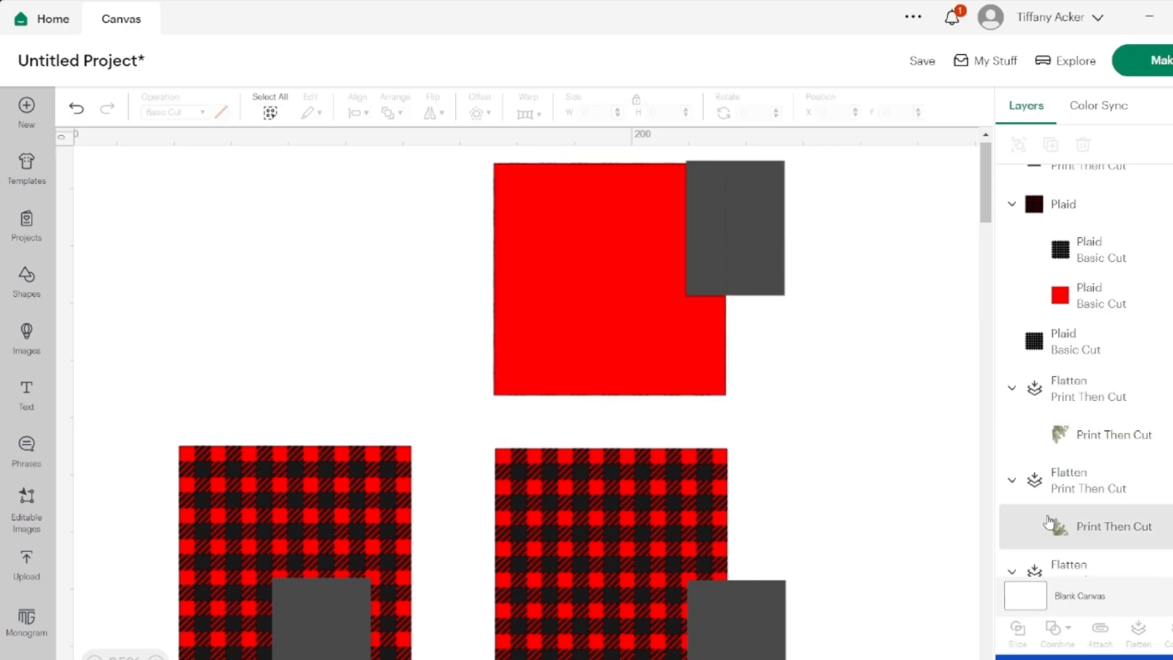
Delete the red remainder and the grey part that overhangs the third upper-row plaid
left_click(1067, 324)
left_click(1083, 144)
left_click(1071, 183)
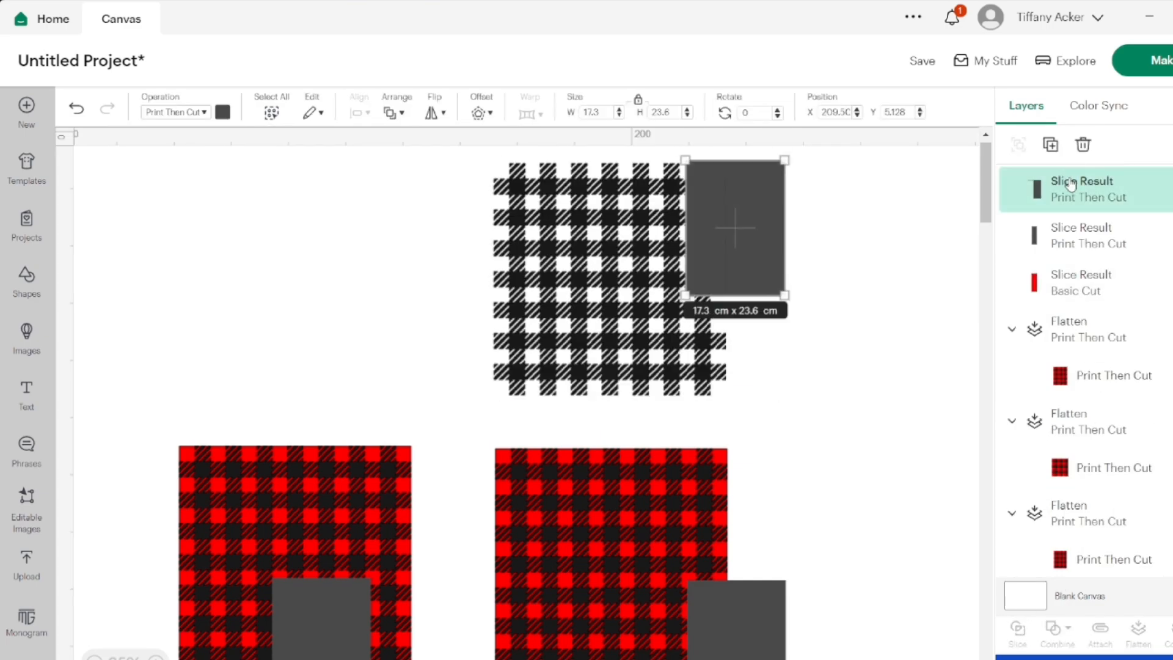
left_click(1083, 146)
Slice the third upper-row plaid's black check layer with the remaining narrow grey strip
left_click(642, 254)
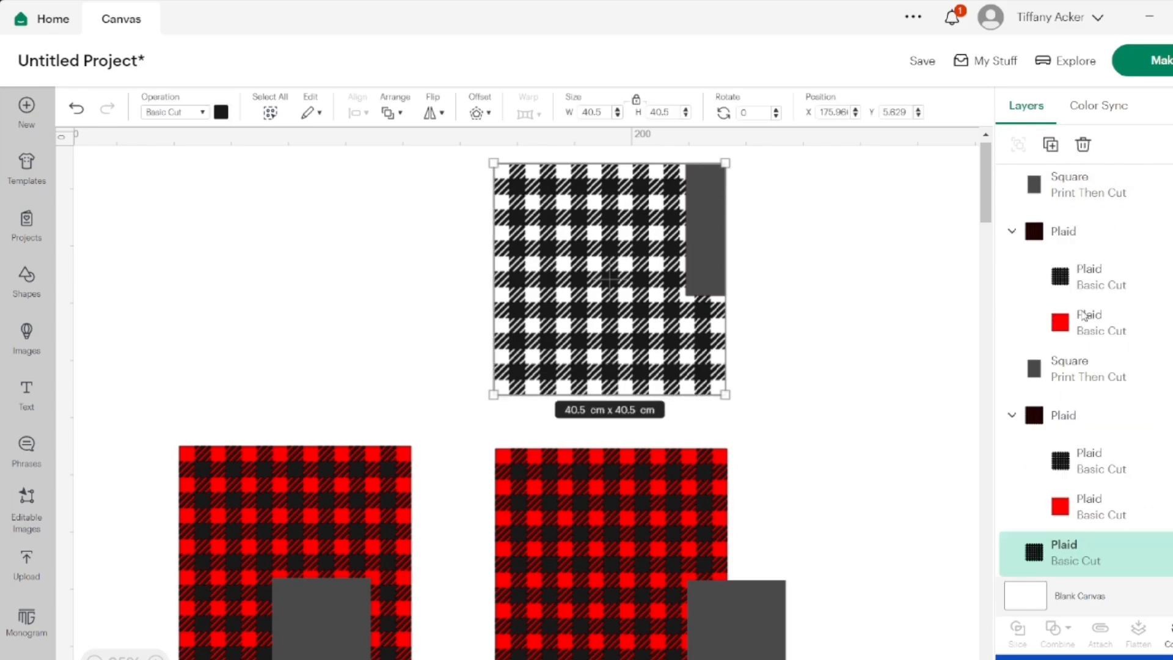
scroll(1085, 179, "up", 5)
left_click(1017, 630)
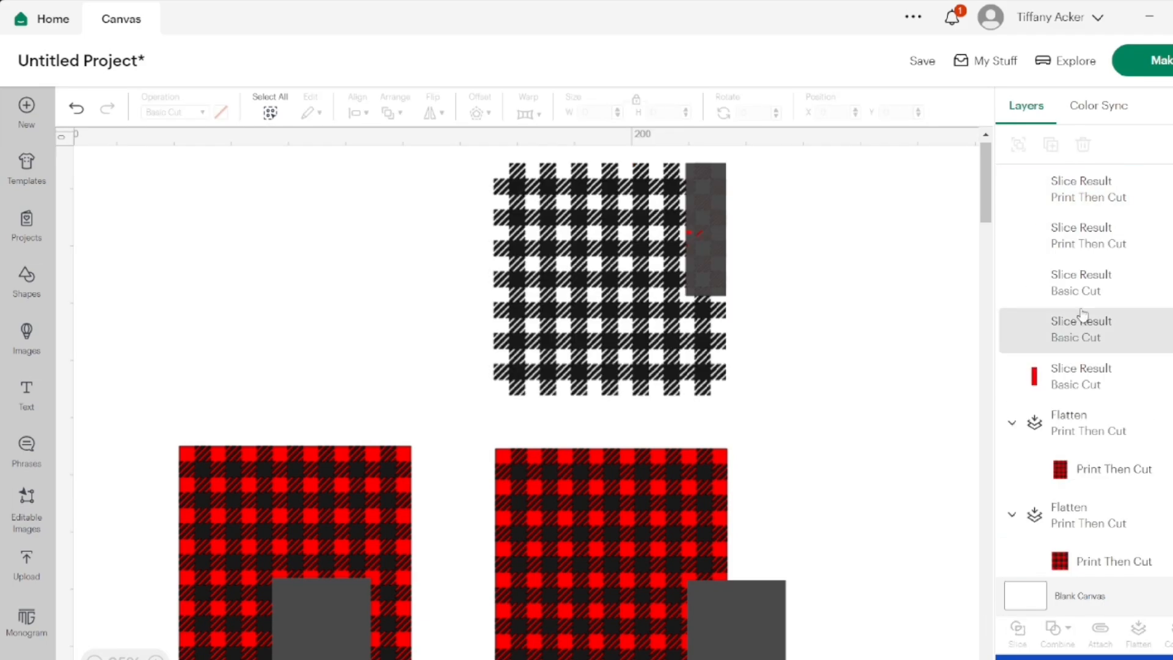
Delete the black remainder and both grey check slice results on the third upper-row plaid
left_click(1081, 324)
left_click(1083, 145)
left_click(1082, 145)
left_click(1079, 194)
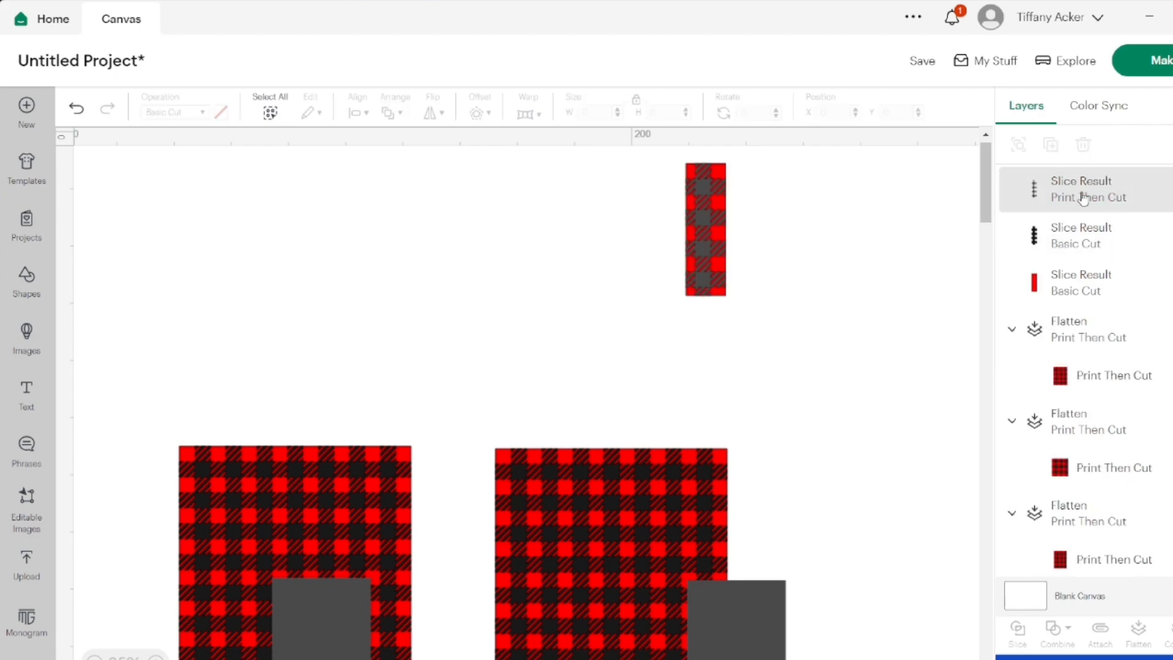
left_click(1083, 145)
Flatten the narrow cropped red and black pieces and place the result beside the second finished upper-row piece
left_click_drag(782, 321, 680, 158)
left_click(1145, 632)
scroll(550, 366, "left", 5)
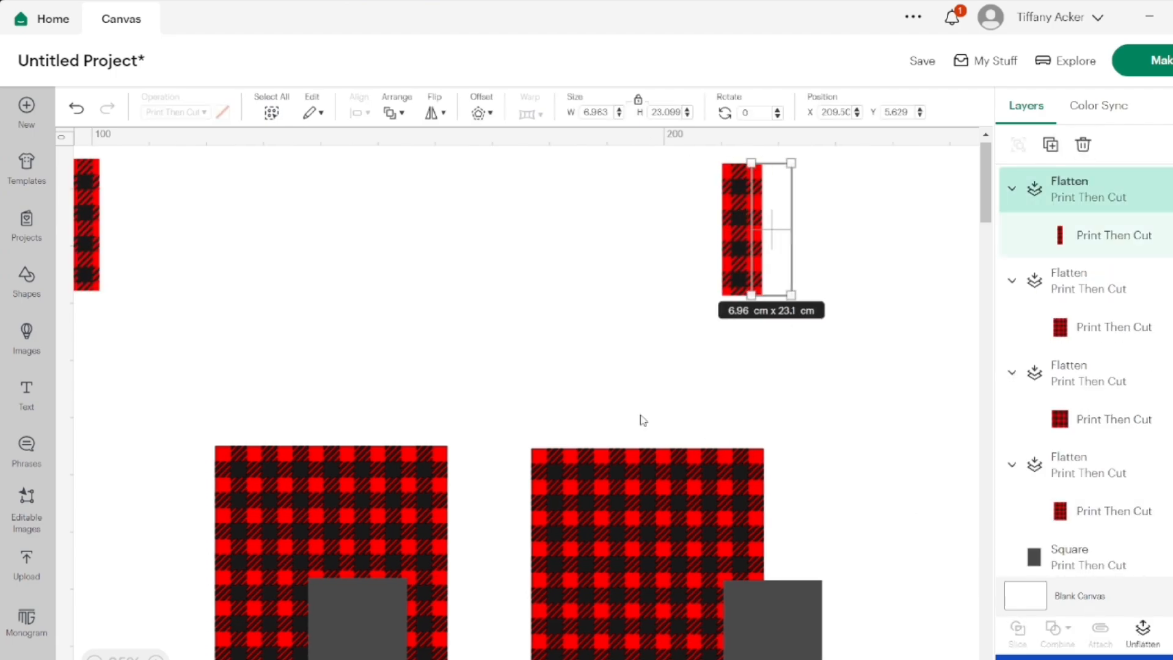
left_click_drag(893, 229, 273, 226)
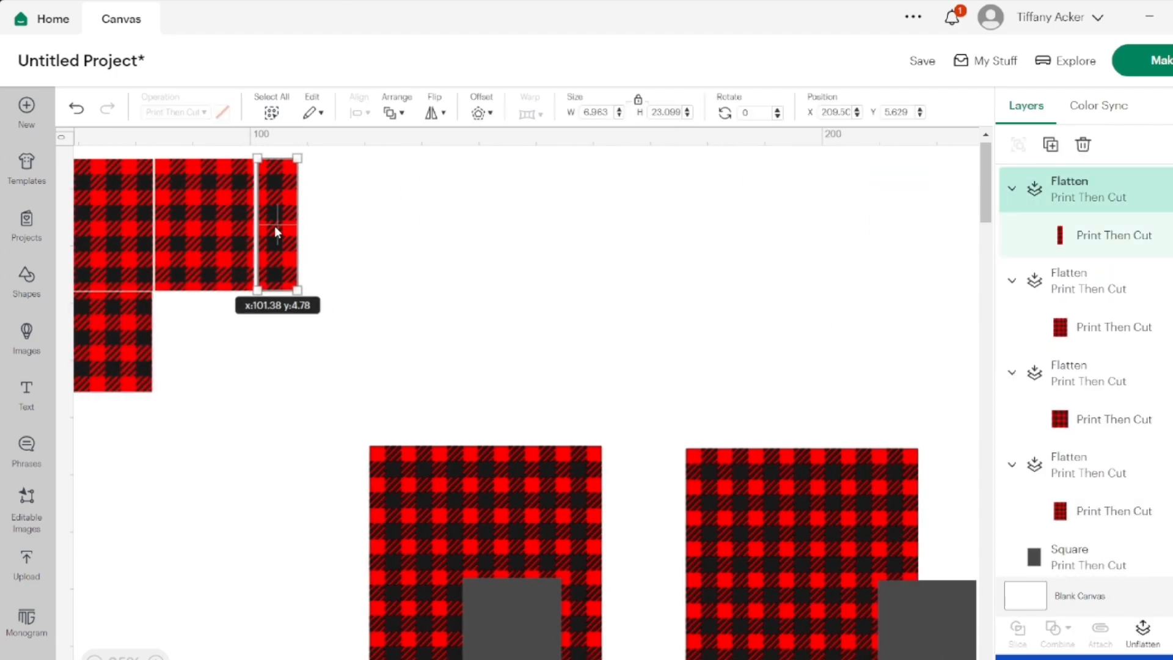
Slice the second lower-row plaid's red layer with its grey rectangle, and delete the red remainder and the overhanging grey strip
scroll(298, 415, "down", 2)
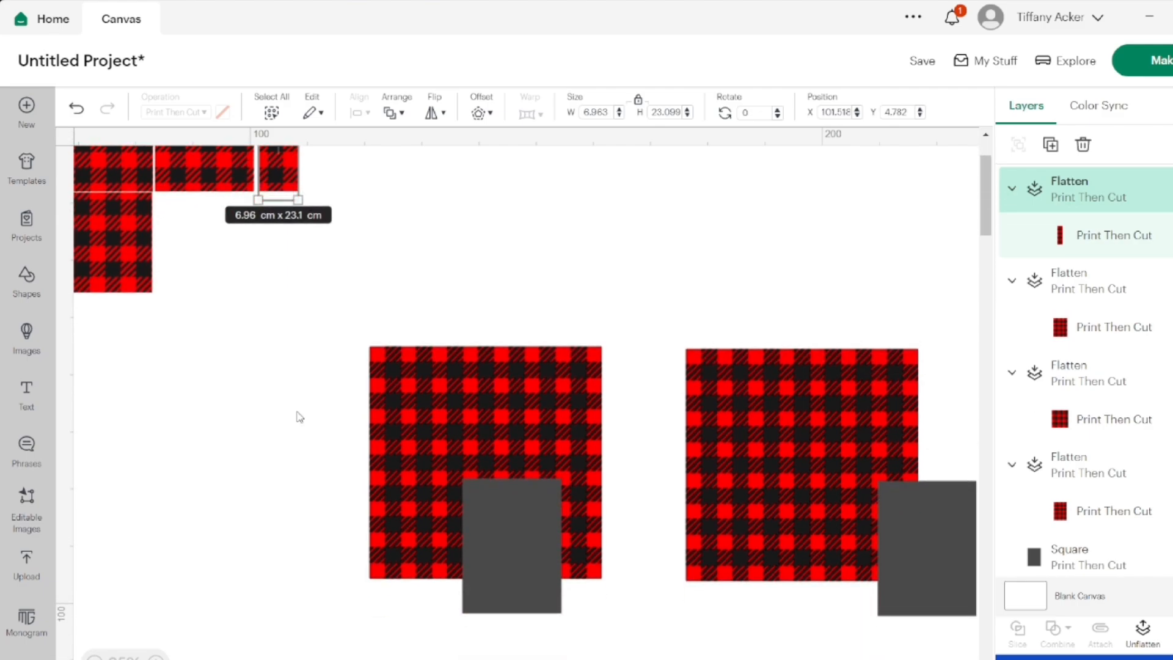
left_click(522, 450)
left_click(1104, 542)
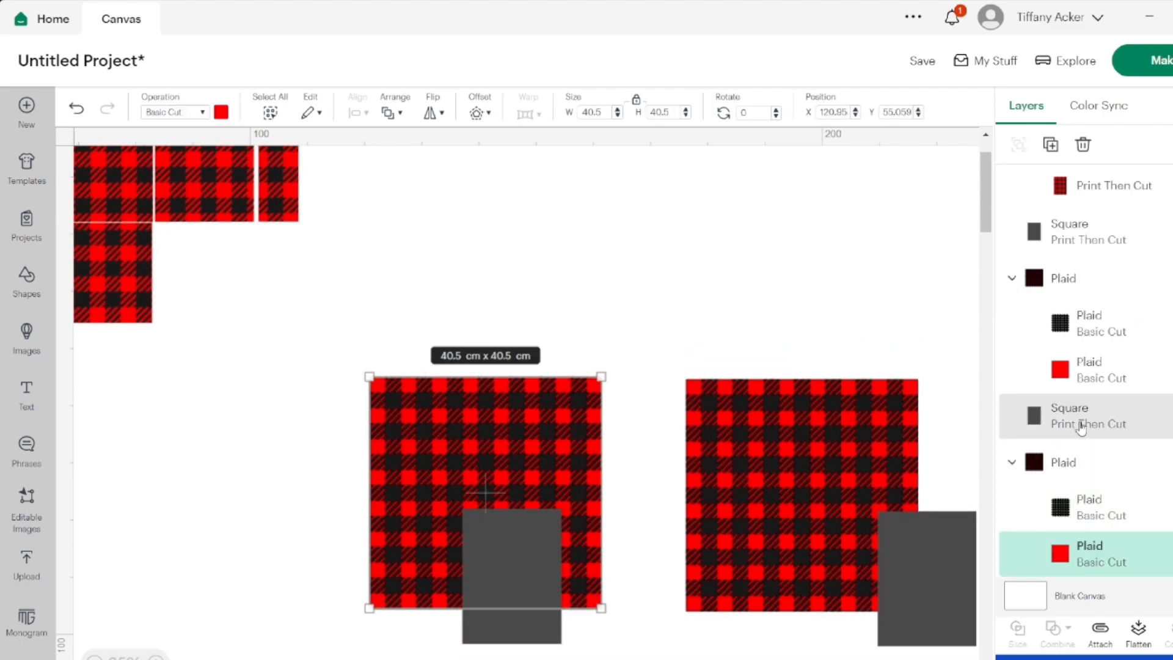
left_click(1018, 632)
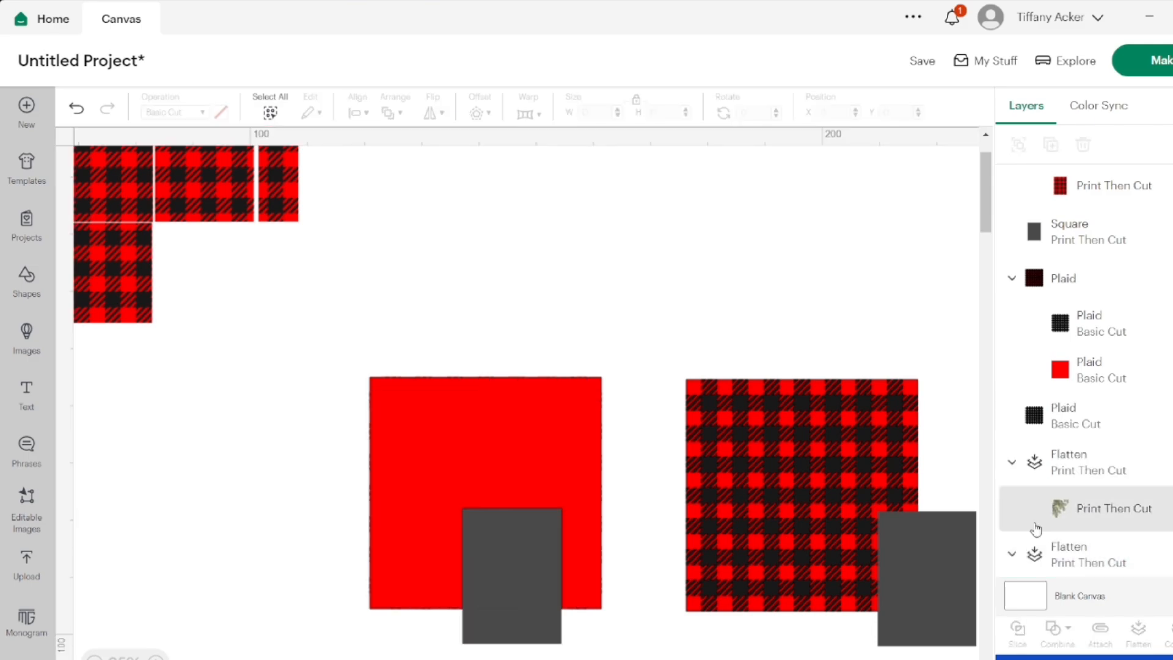
key("ctrl+z")
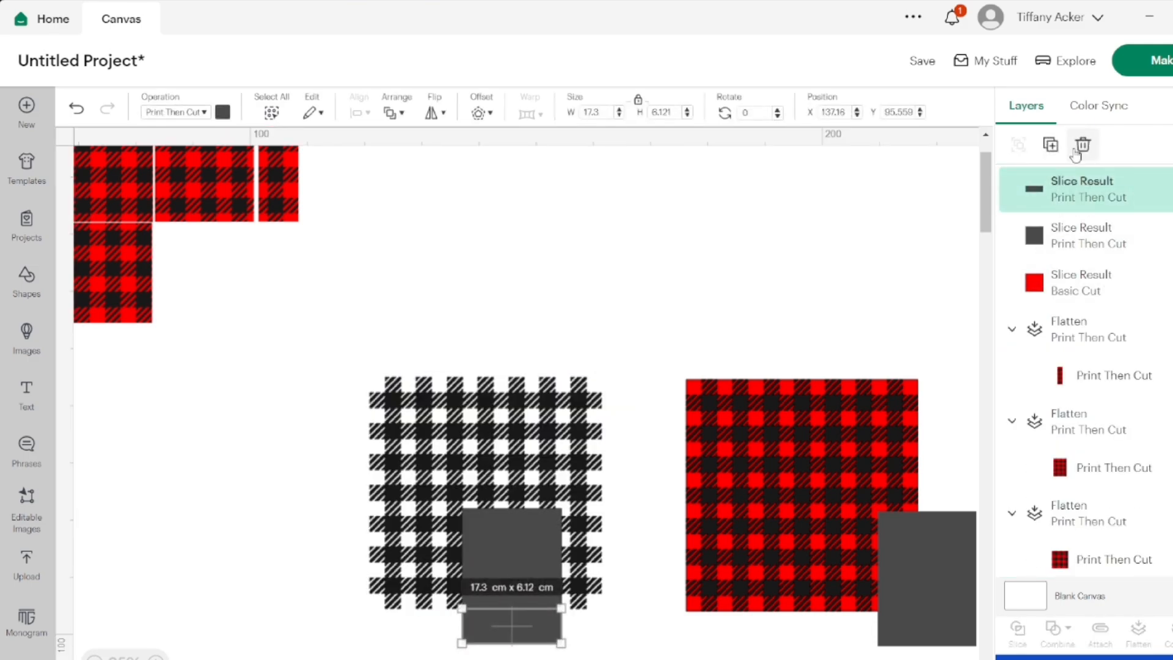
Slice the second lower-row plaid's black check layer with the remaining grey piece, and delete the black remainder and grey check results
scroll(1022, 524, "up", 5)
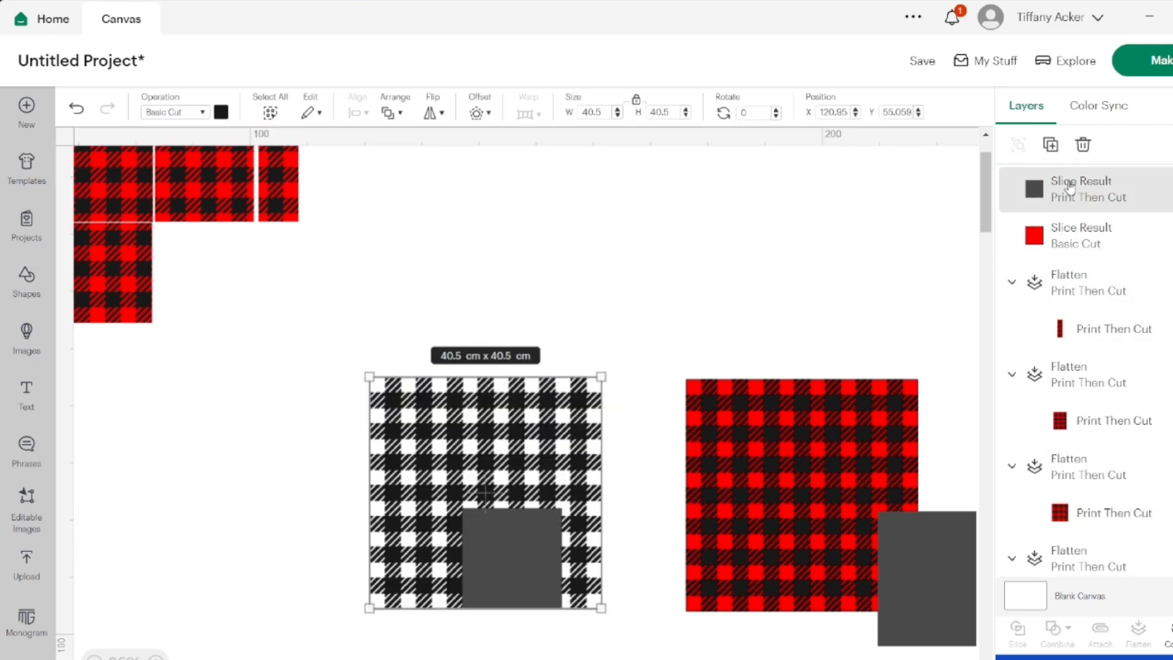
left_click(1018, 633)
left_click(1082, 324)
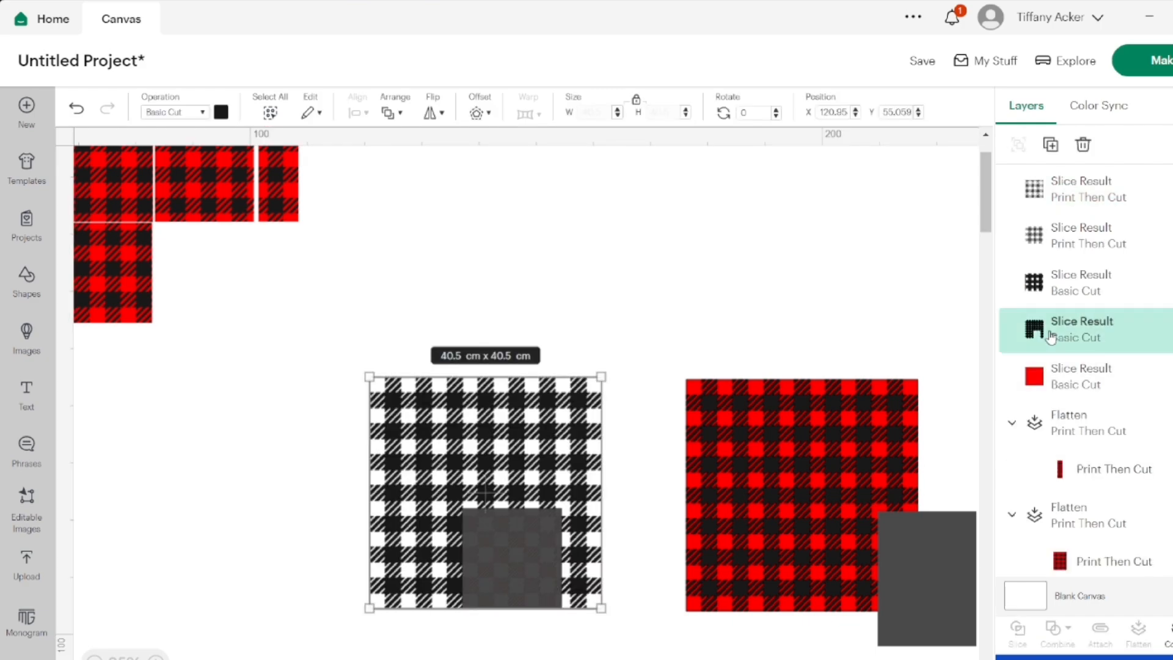
left_click(1084, 145)
left_click(1080, 189)
left_click(1083, 144)
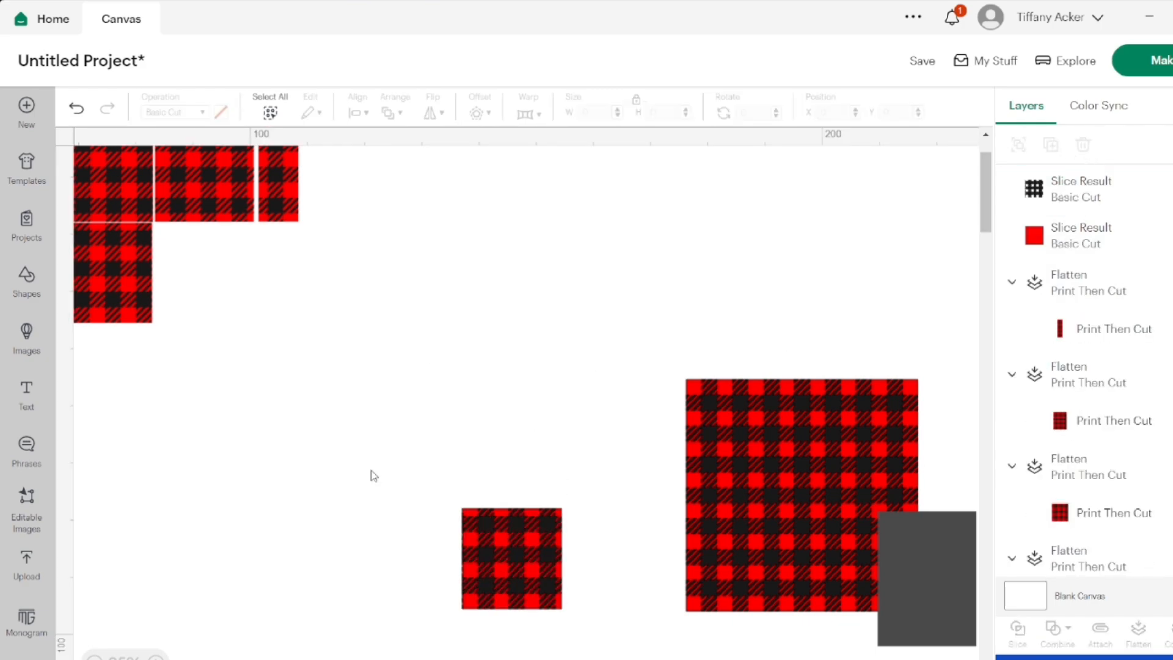
Flatten the cropped red and black pieces of the second lower-row plaid and move the result below the second upper-row piece
left_click_drag(374, 476, 567, 612)
left_click(1139, 632)
left_click_drag(540, 559, 236, 298)
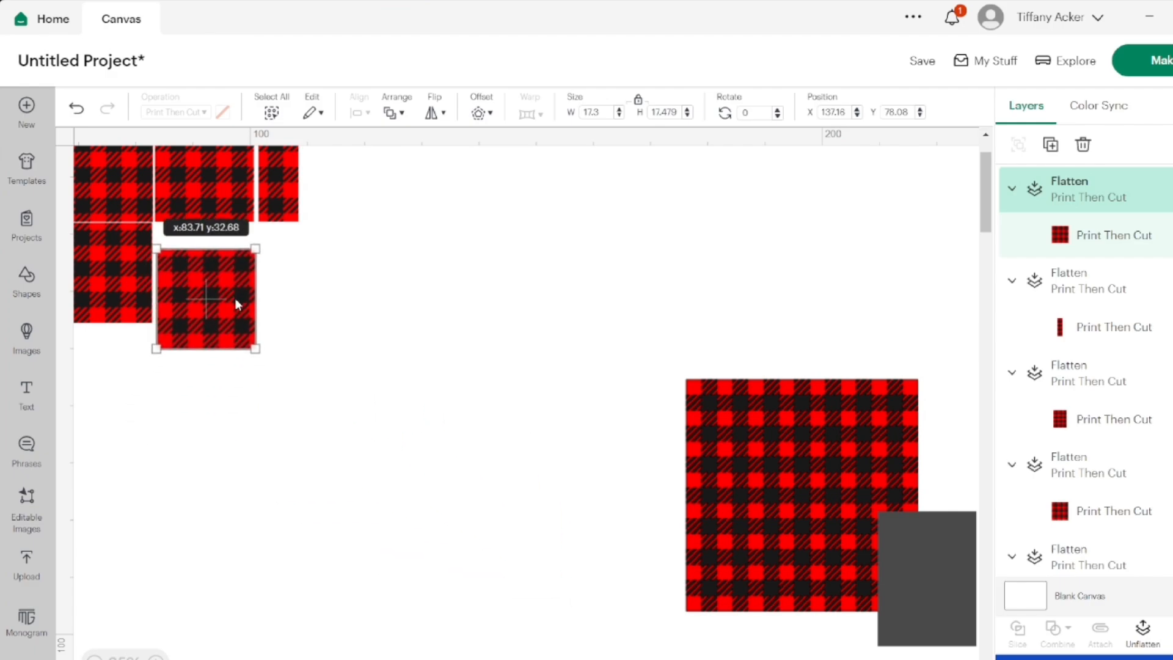
Slice the last plaid's red layer with its overlapping grey rectangle and delete the red remainder
left_click(713, 538)
left_click(574, 550)
scroll(574, 550, "right", 3)
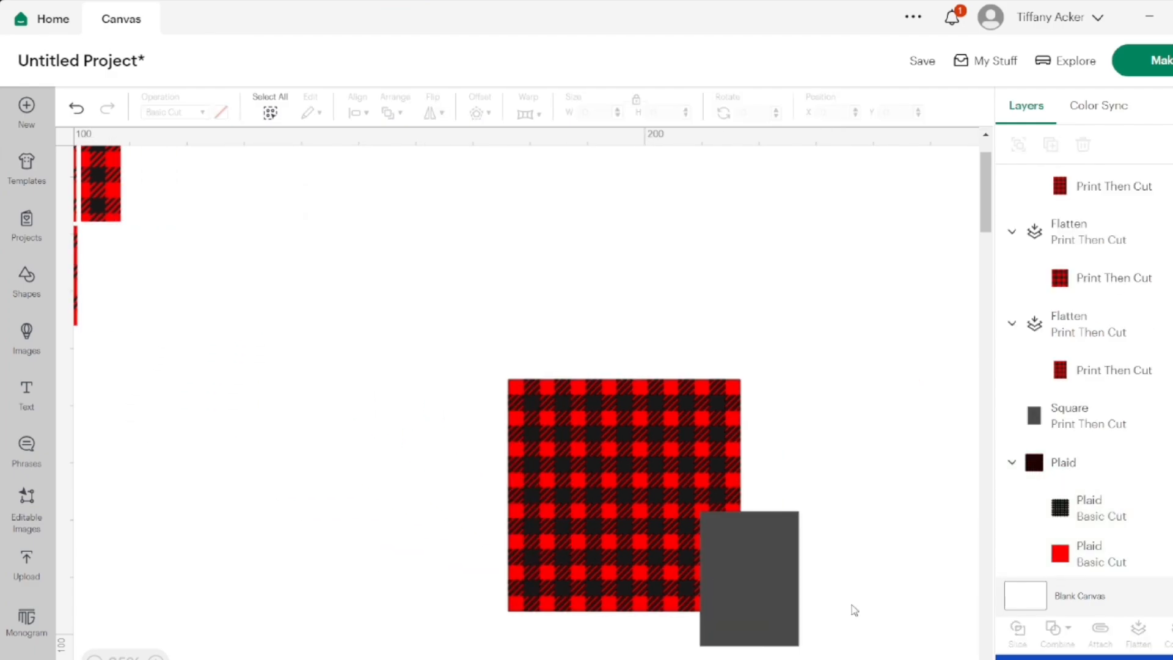
left_click(1077, 565)
left_click(1054, 426, "shift")
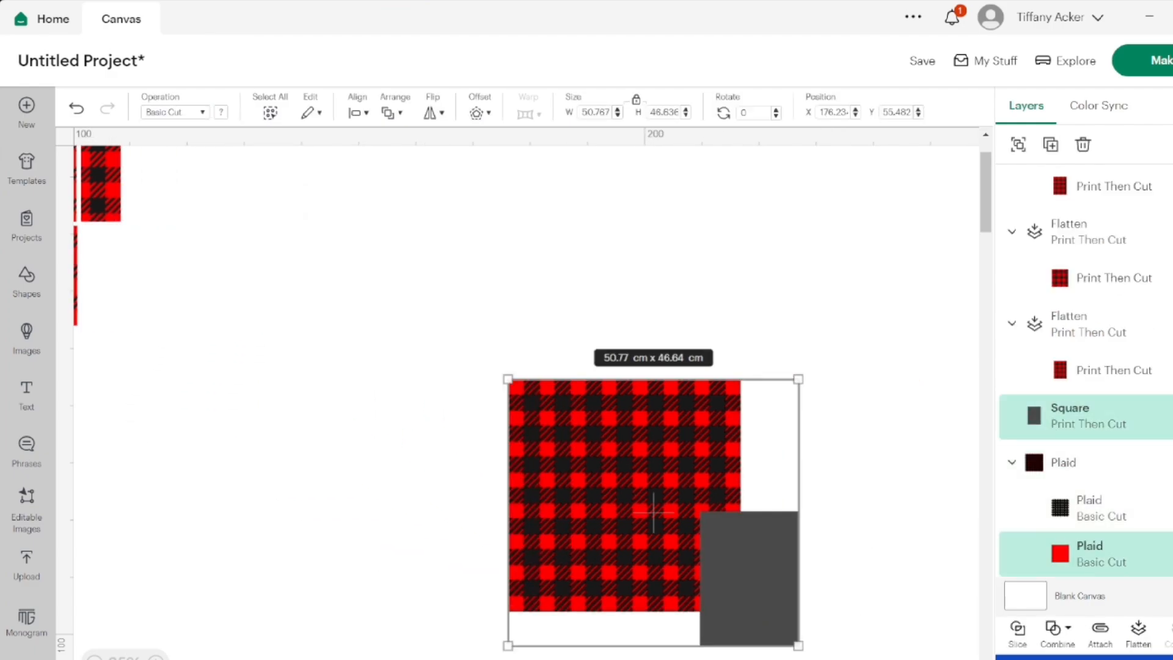
left_click(1020, 637)
left_click(1083, 145)
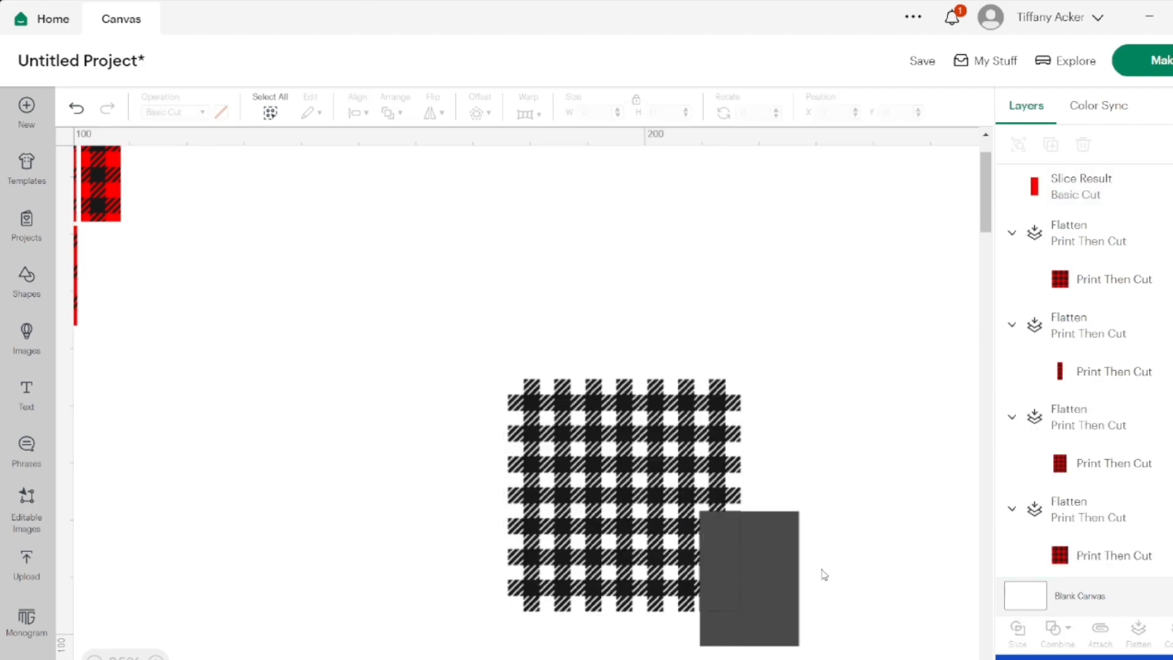
Slice the last plaid's black check layer with the grey slice piece covering its lower corner
left_click(595, 454)
scroll(1079, 322, "up", 4)
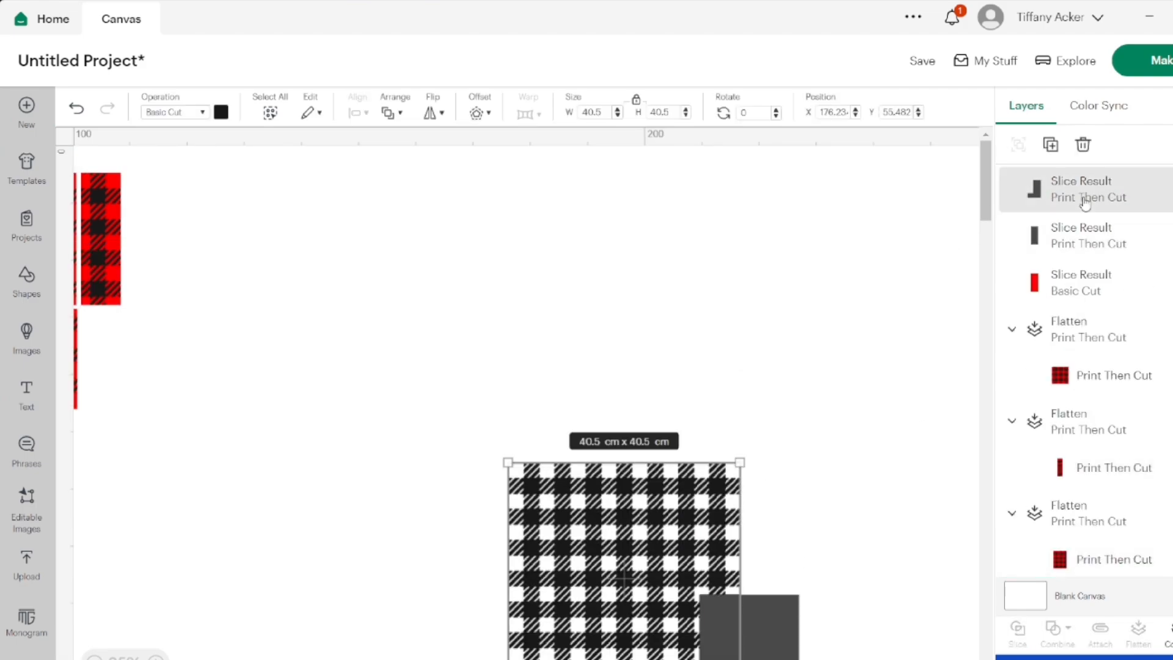
left_click(1073, 233, "shift")
left_click(1018, 640)
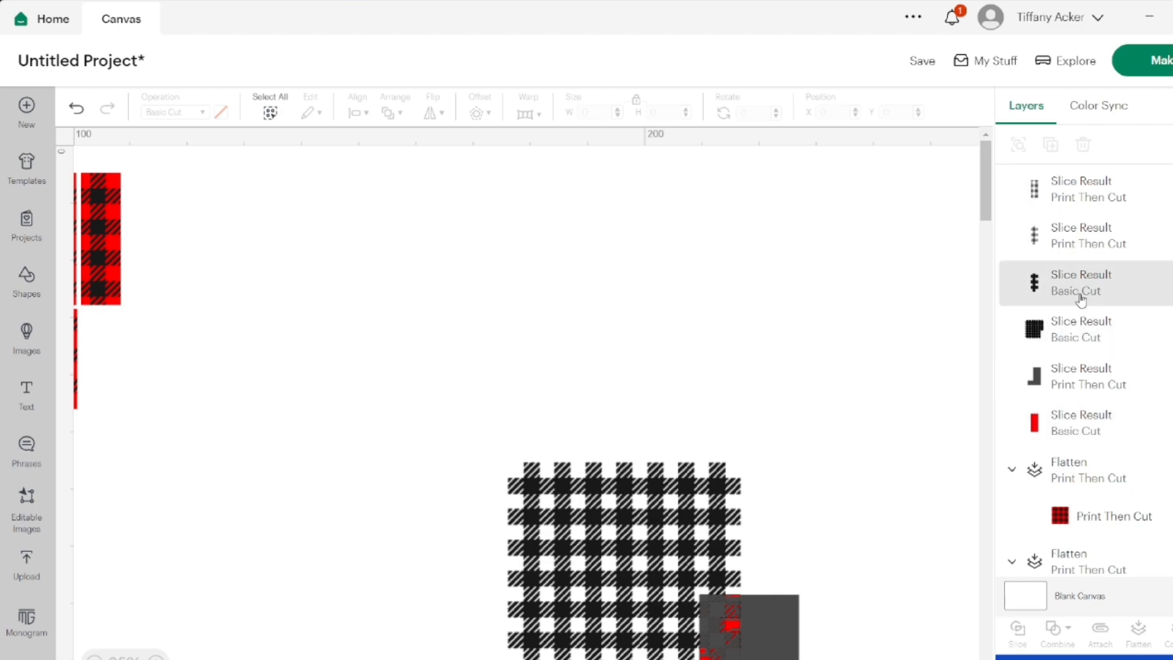
Delete the two grey check results, the overhanging grey piece and the large black check remainder
left_click(1078, 242)
left_click(1085, 145)
left_click(1078, 195)
left_click(1085, 146)
left_click(1064, 285)
left_click(1086, 148)
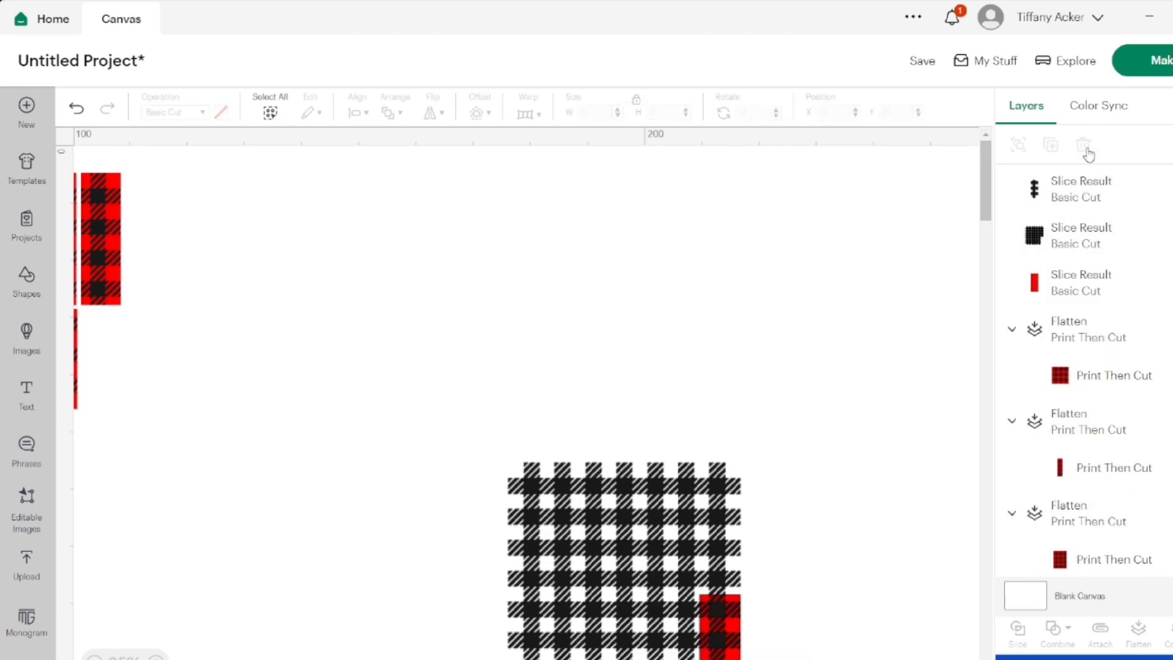
left_click(1077, 235)
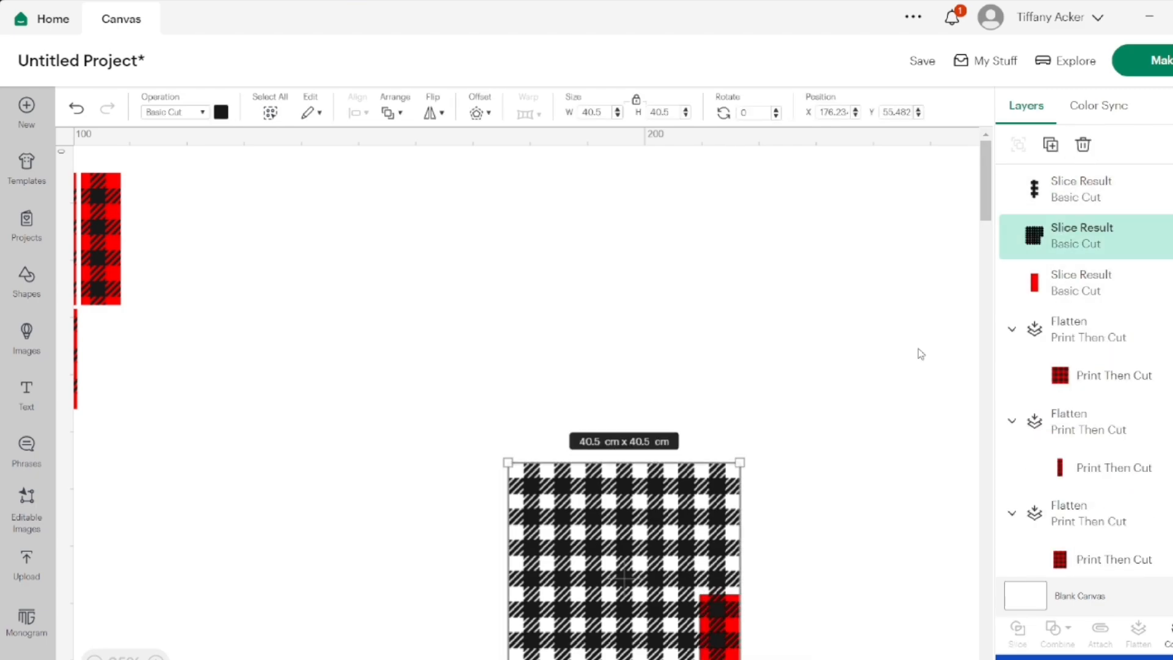
left_click(1084, 153)
Flatten the last cropped red and black pieces and move the result towards the lower row of finished pieces
scroll(702, 464, "down", 3)
left_click_drag(700, 464, 765, 531)
left_click(1140, 629)
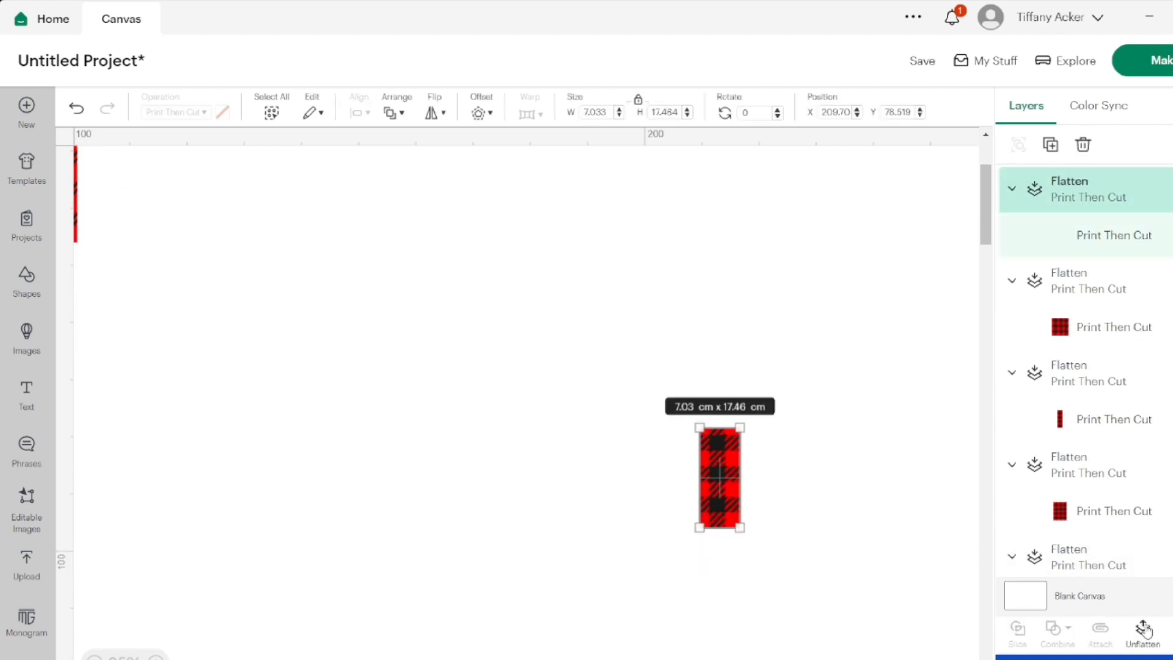
left_click_drag(719, 479, 327, 462)
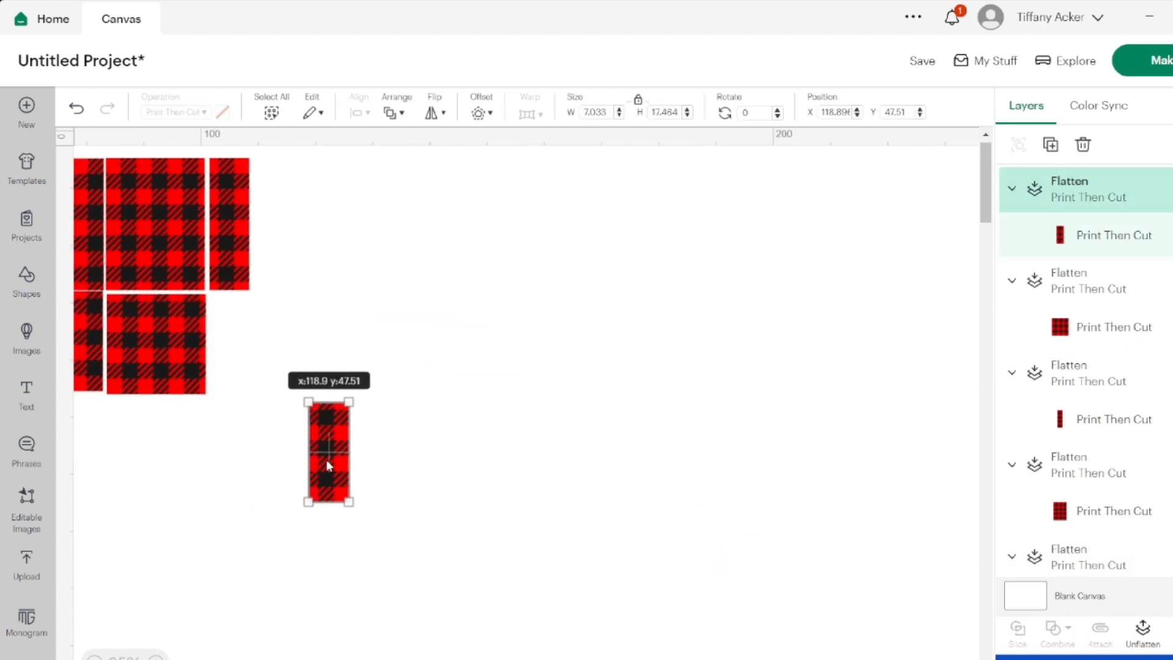
left_click_drag(230, 357, 230, 360)
scroll(328, 494, "left", 3)
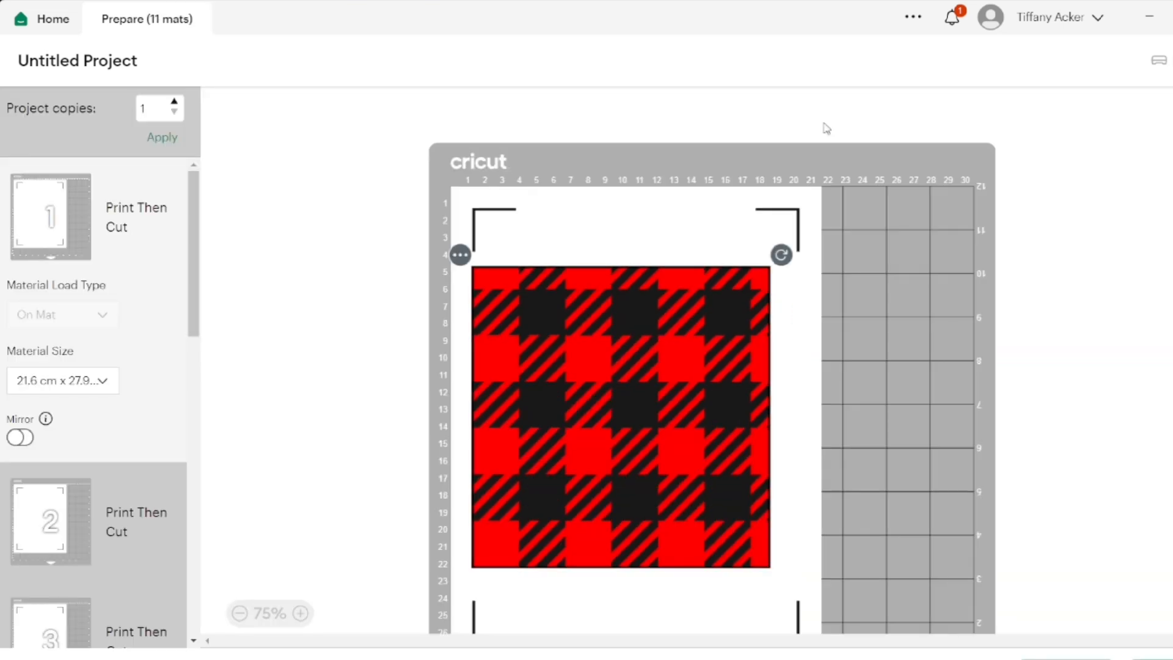
Turn on mirroring for mats 1, 2 and 3 of the print job
left_click(23, 439)
scroll(37, 455, "down", 2)
left_click(46, 422)
left_click(21, 440)
scroll(61, 458, "down", 1)
left_click(91, 470)
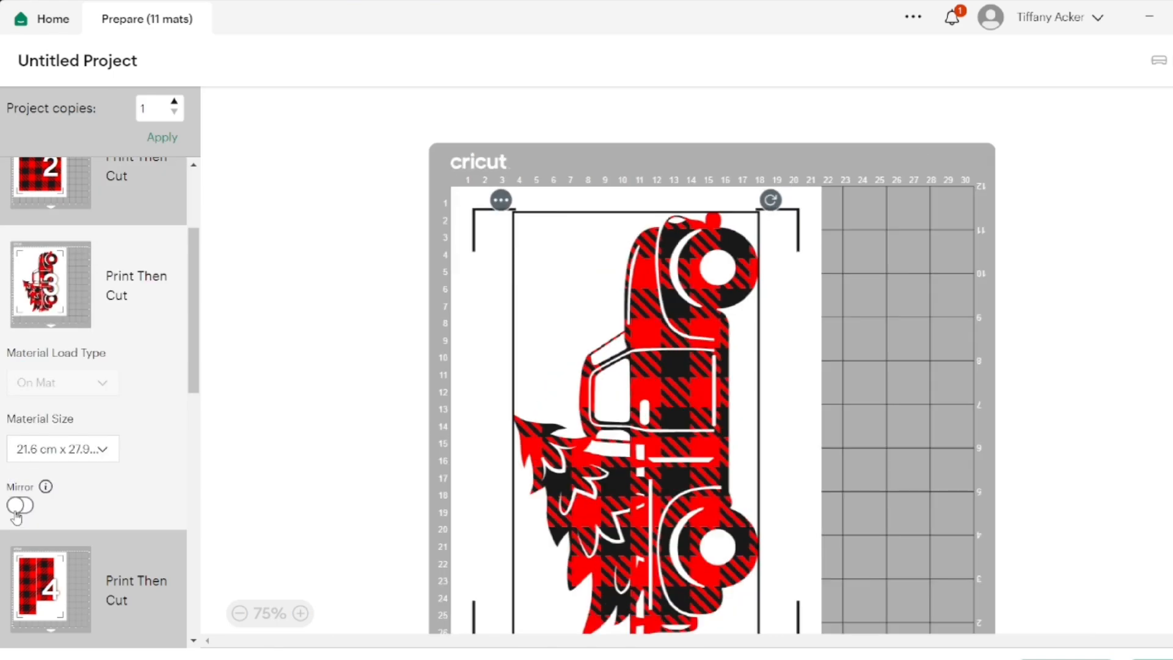
left_click(17, 512)
Turn on mirroring for mat 4 and move its shorter plaid strip away from the longer one
scroll(57, 475, "down", 5)
left_click(55, 483)
left_click(22, 520)
scroll(146, 531, "down", 2)
left_click_drag(575, 476, 525, 483)
scroll(110, 474, "down", 5)
Turn on mirroring for mats 5, 6 and 7
left_click(107, 473)
scroll(561, 465, "down", 3)
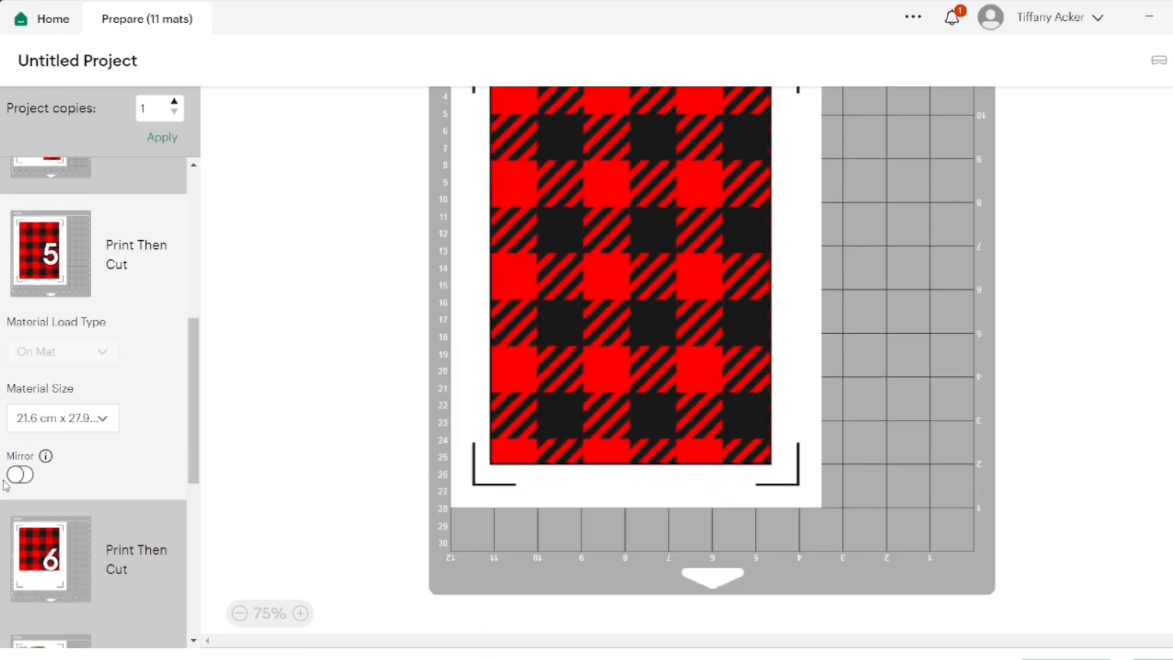
left_click(19, 477)
left_click(73, 541)
scroll(73, 534, "down", 4)
left_click(55, 529)
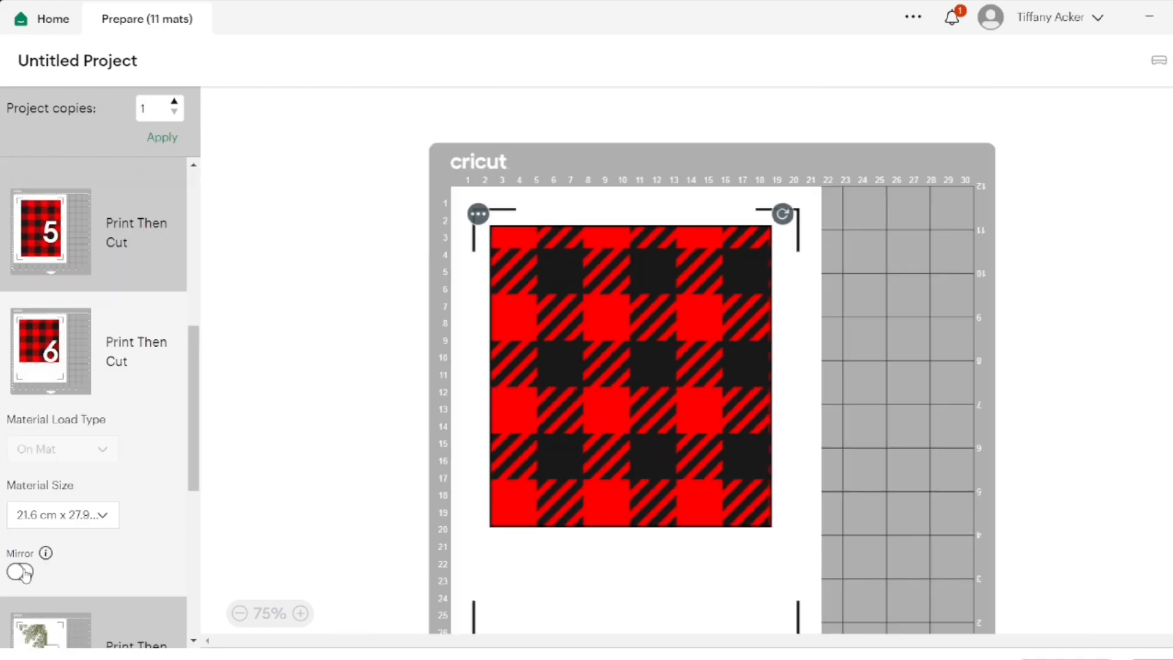
left_click(22, 573)
scroll(25, 550, "down", 5)
left_click(34, 519)
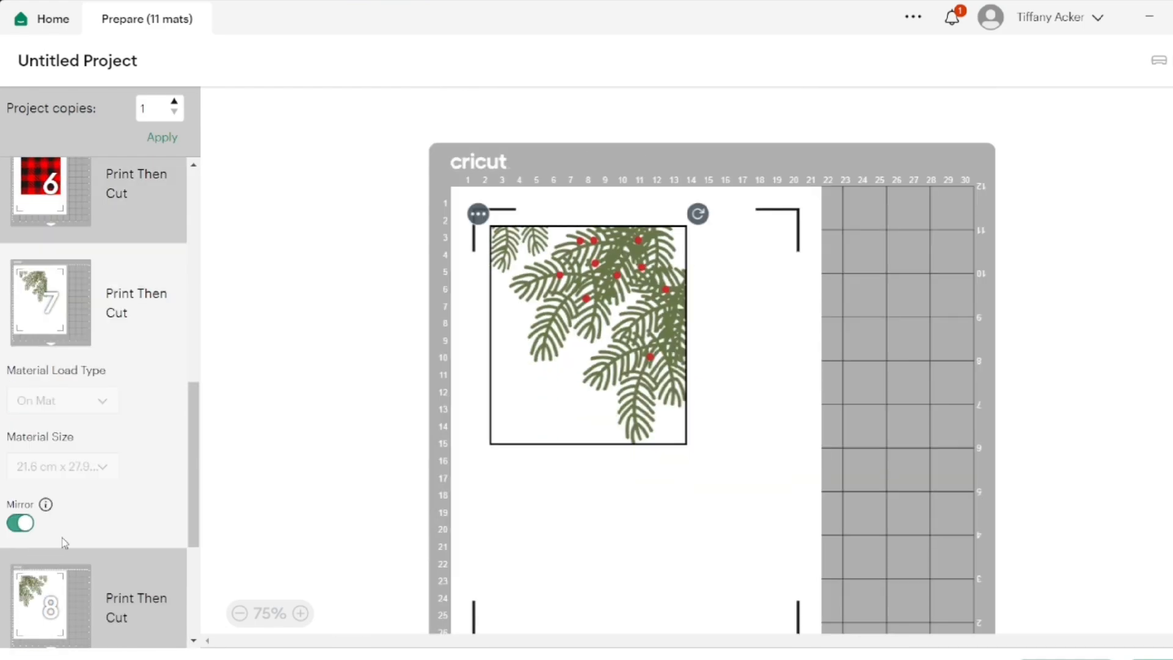
Move the pine branch from mat 8 onto mat 7
scroll(61, 543, "down", 3)
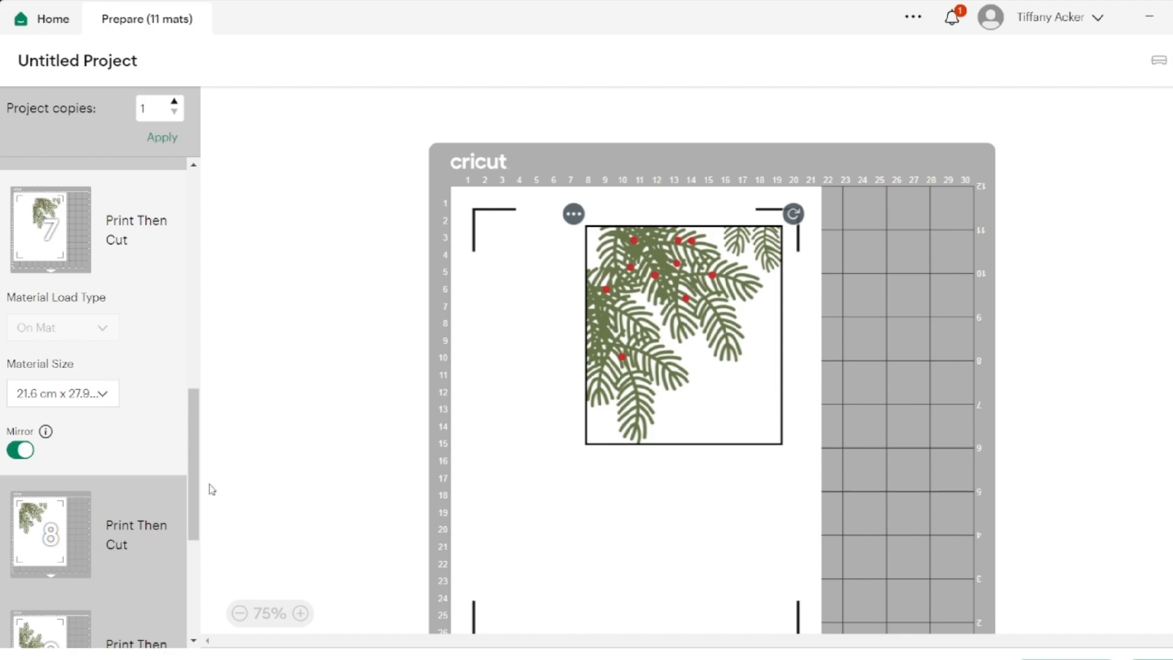
left_click(116, 517)
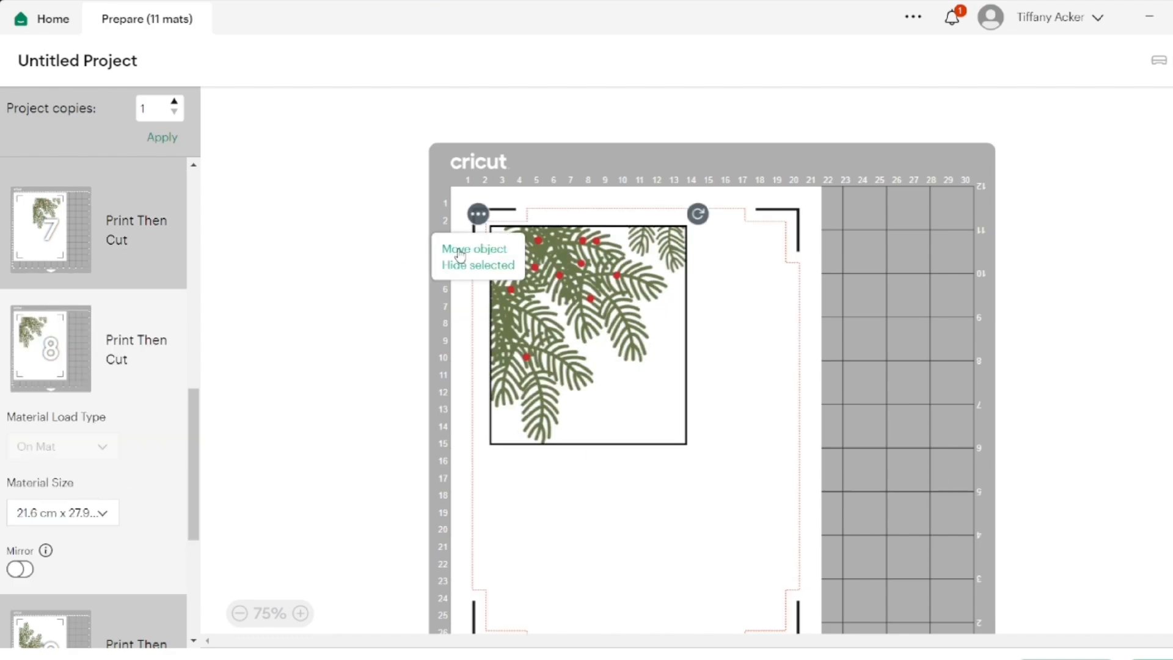
left_click(474, 249)
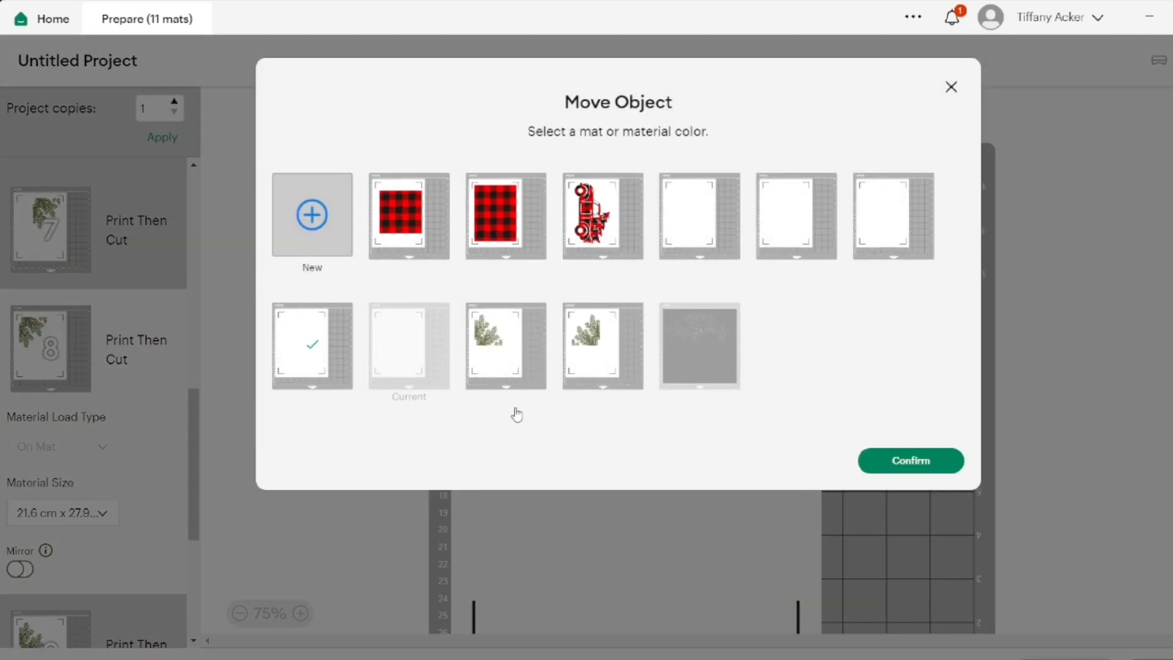
left_click(910, 460)
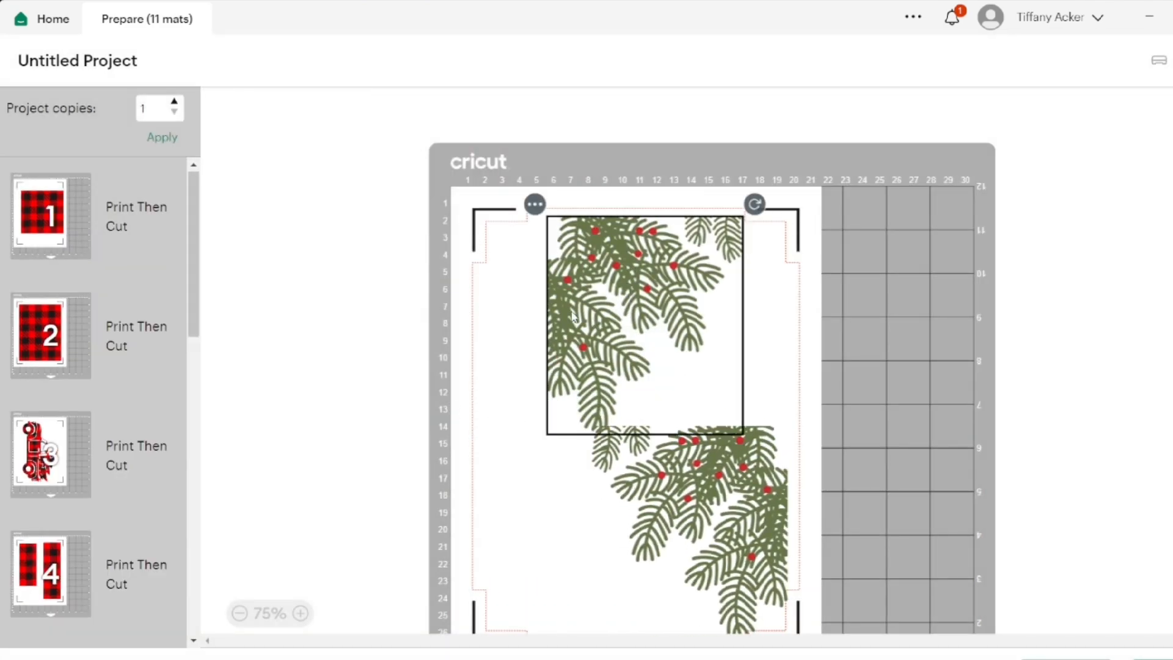
Arrange mat 7 with one branch in the upper-left corner and the other rotated a quarter turn clockwise in the lower-right corner
left_click_drag(573, 316, 506, 305)
mouse_move(593, 291)
left_mouse_down()
mouse_move(551, 298)
mouse_move(592, 298)
left_mouse_up()
left_click(733, 478)
left_click_drag(800, 413, 710, 563)
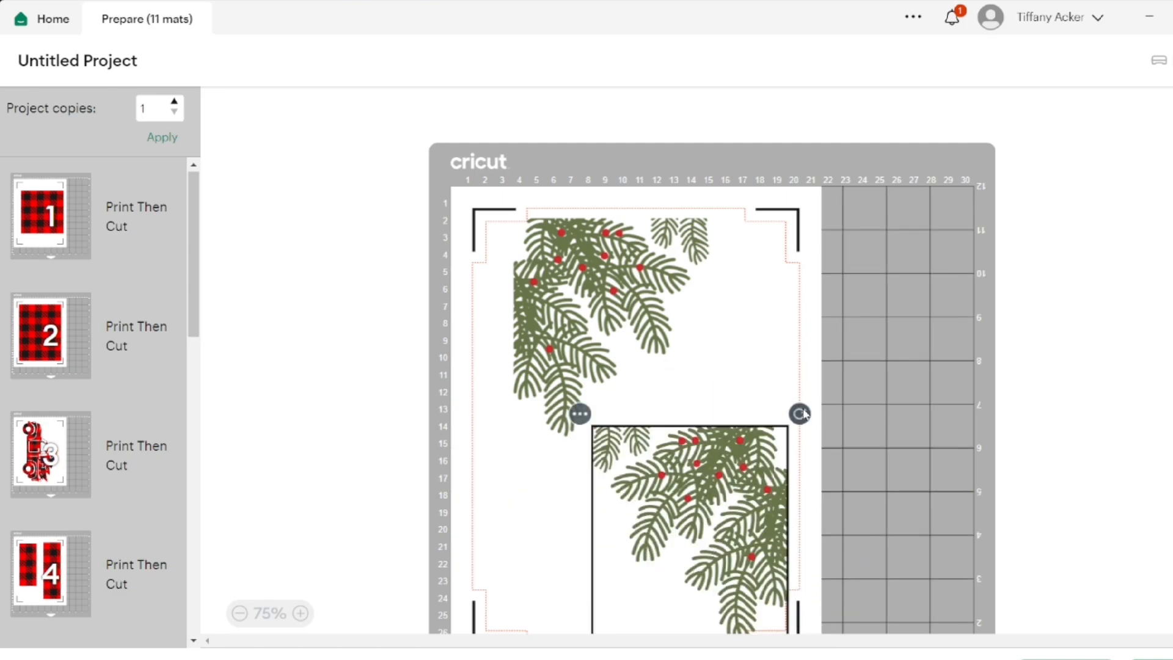
left_click_drag(805, 413, 738, 574)
left_click_drag(679, 525, 700, 551)
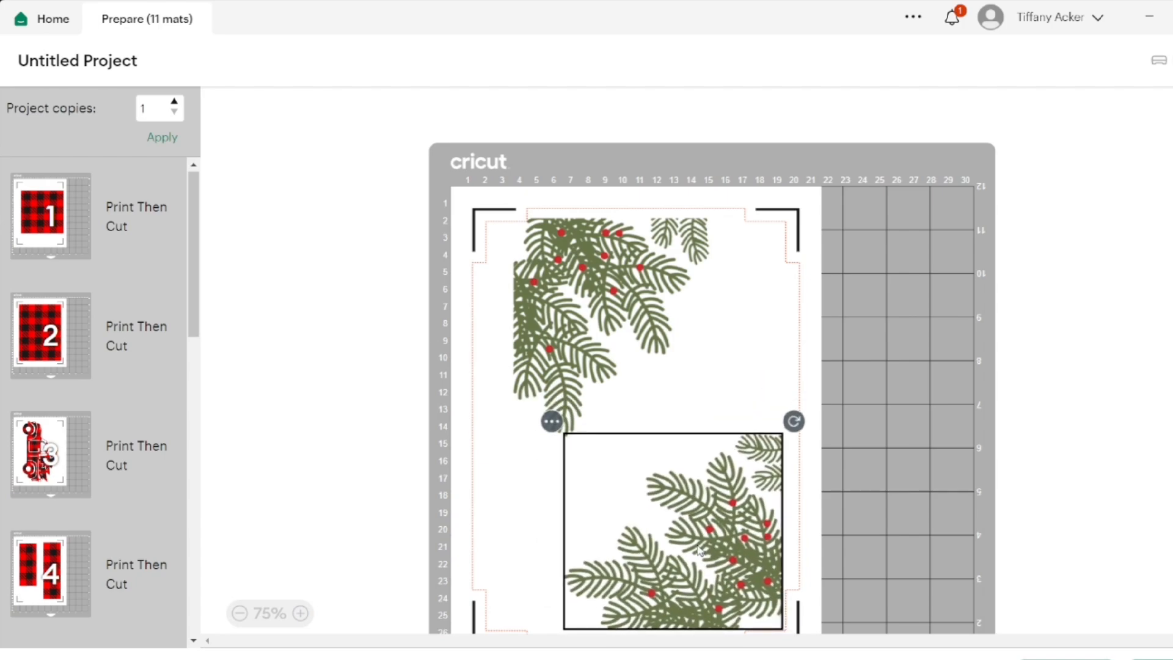
left_click_drag(613, 342, 588, 352)
Rotate the pine branch on mat 9 a quarter turn clockwise and place it in the upper-left corner of the print area
scroll(588, 353, "down", 2)
scroll(105, 496, "down", 10)
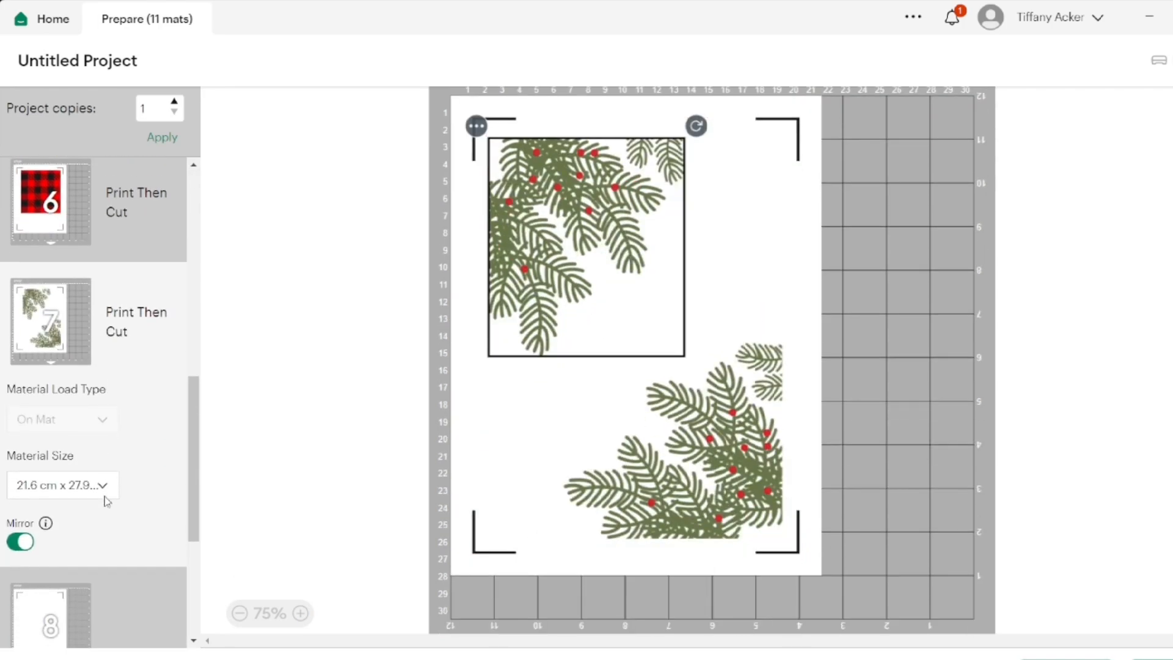
scroll(105, 497, "down", 5)
left_click(105, 496)
left_click_drag(696, 209, 756, 264)
left_click_drag(629, 391, 593, 360)
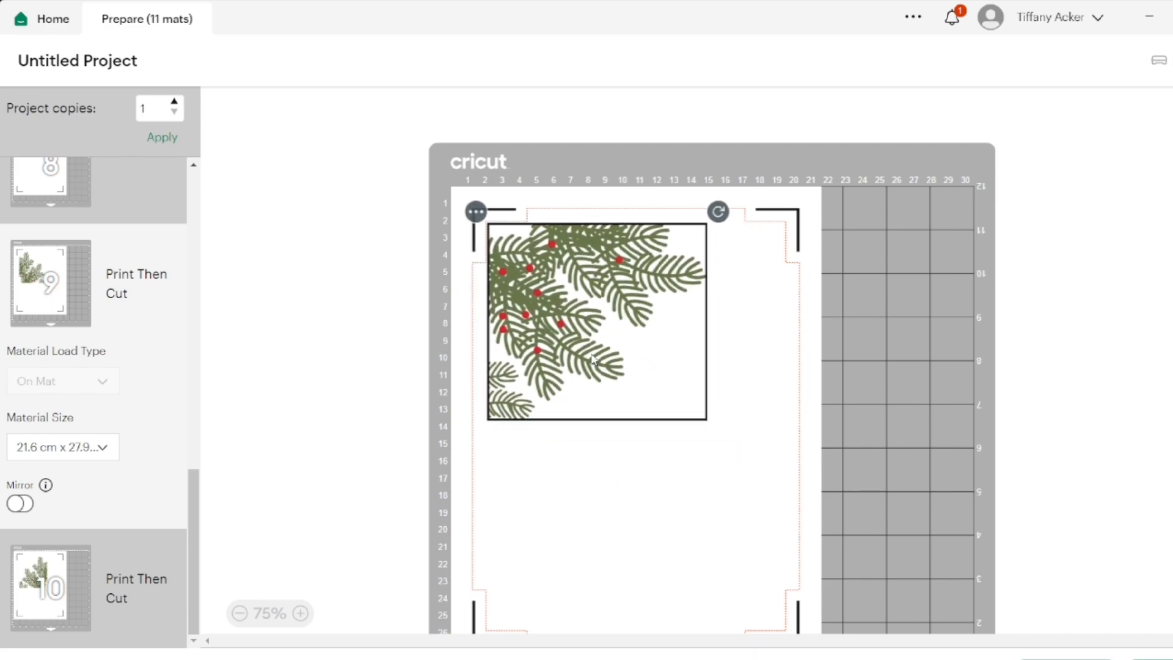
Move the pine branch from mat 10 onto mat 9 and place it in the lower-right corner below the first branch
left_click(69, 591)
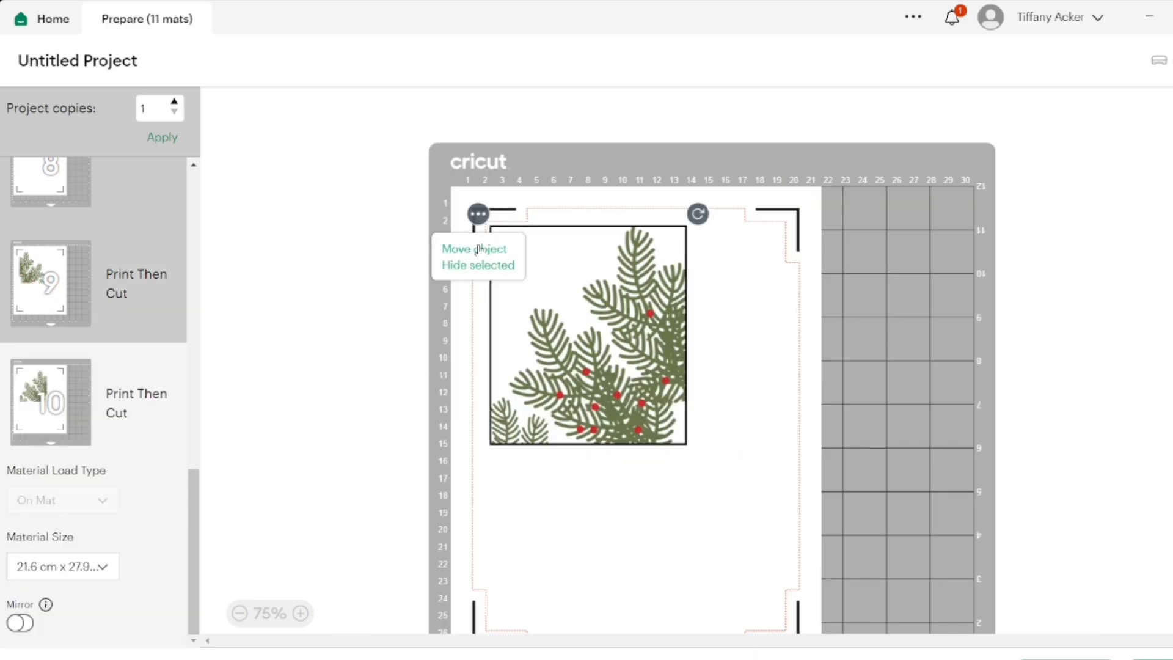
left_click(481, 249)
left_click(505, 346)
left_click(878, 465)
left_click_drag(585, 302, 683, 489)
scroll(75, 463, "down", 10)
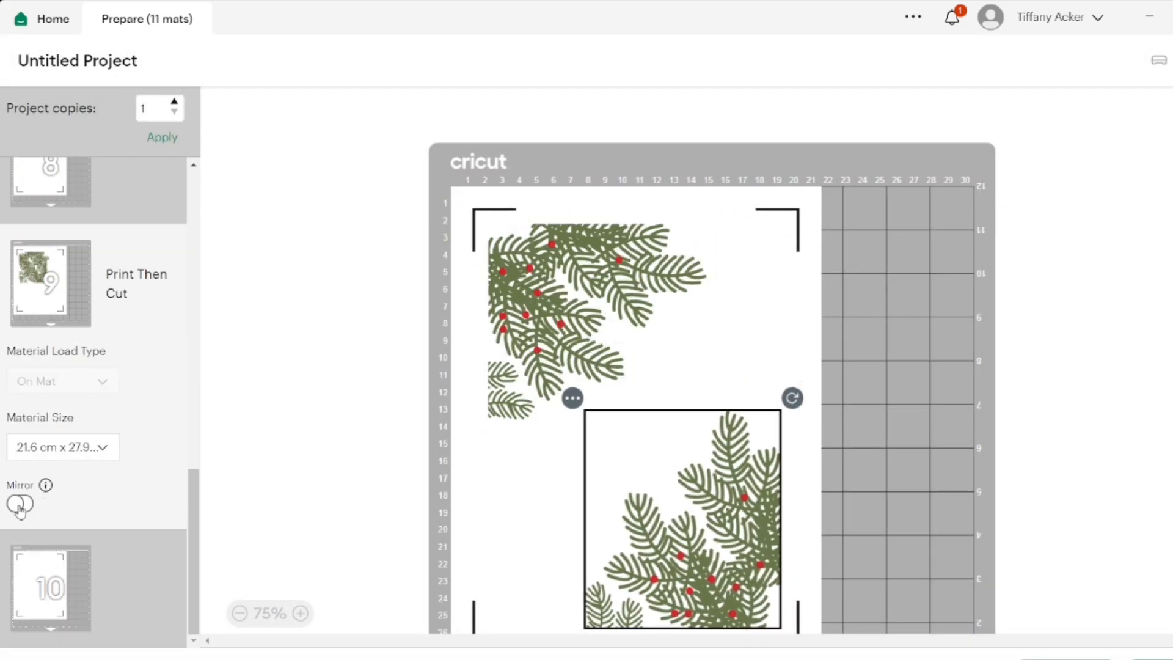